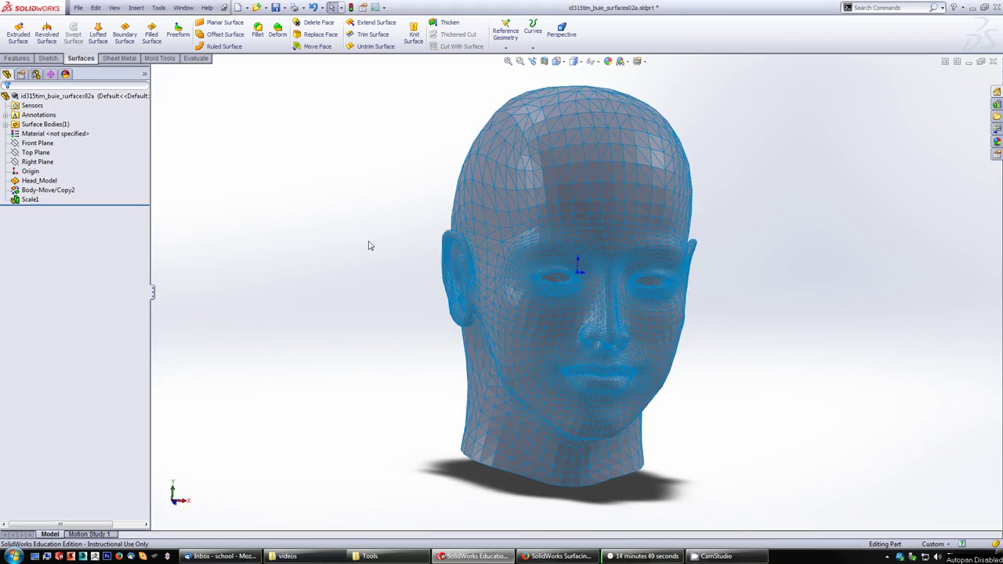
# Inspect the head model, highlight the Body-Move/Copy2 body, and snap to the front view
pyautogui.moveTo(370, 245)
pyautogui.mouseDown(button='middle')
pyautogui.moveTo(325, 226)
pyautogui.moveTo(371, 204)
pyautogui.moveTo(387, 247)
pyautogui.mouseUp(button='middle')
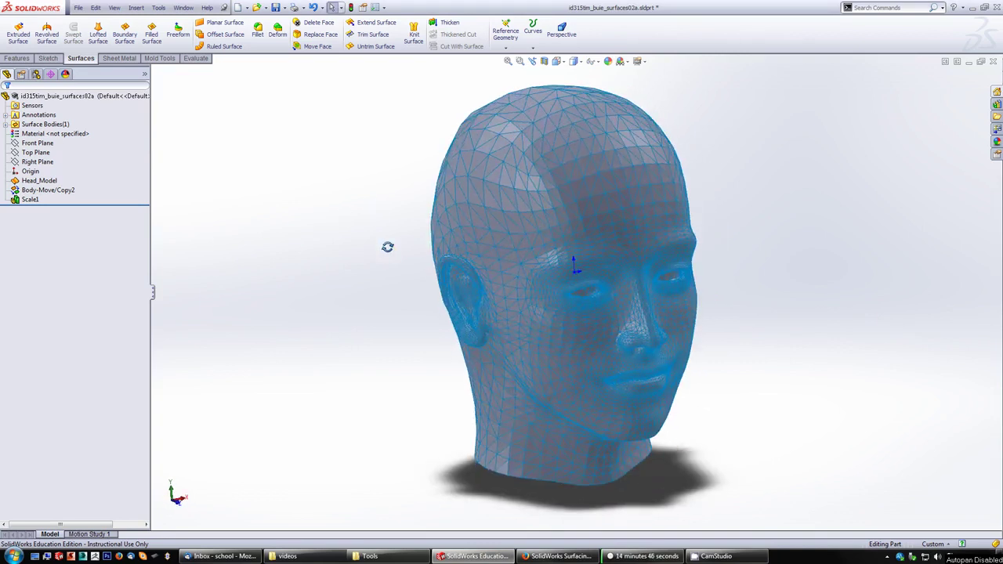
pyautogui.scroll(-4, 784, 340)
pyautogui.scroll(2, 690, 296)
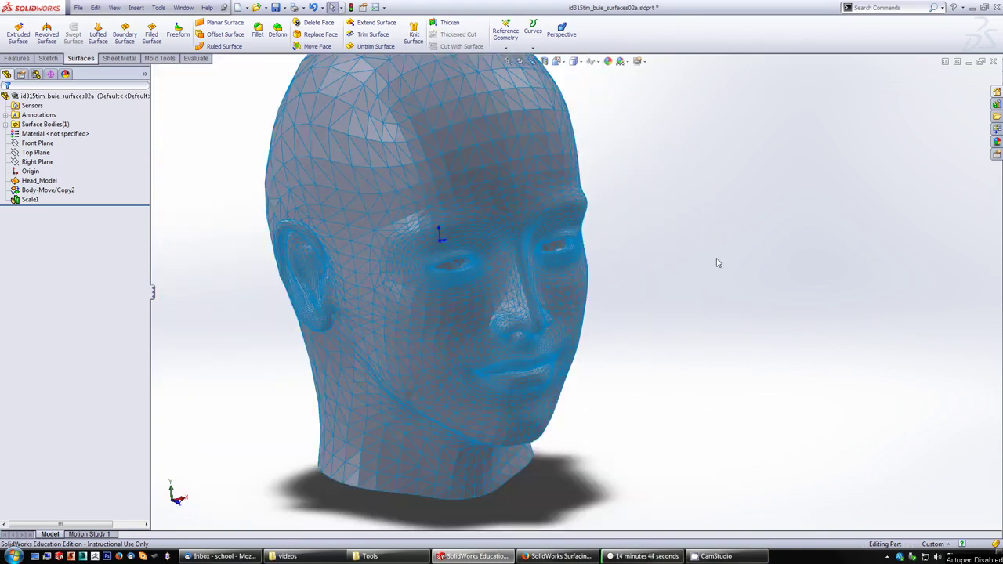
pyautogui.scroll(-2, 668, 294)
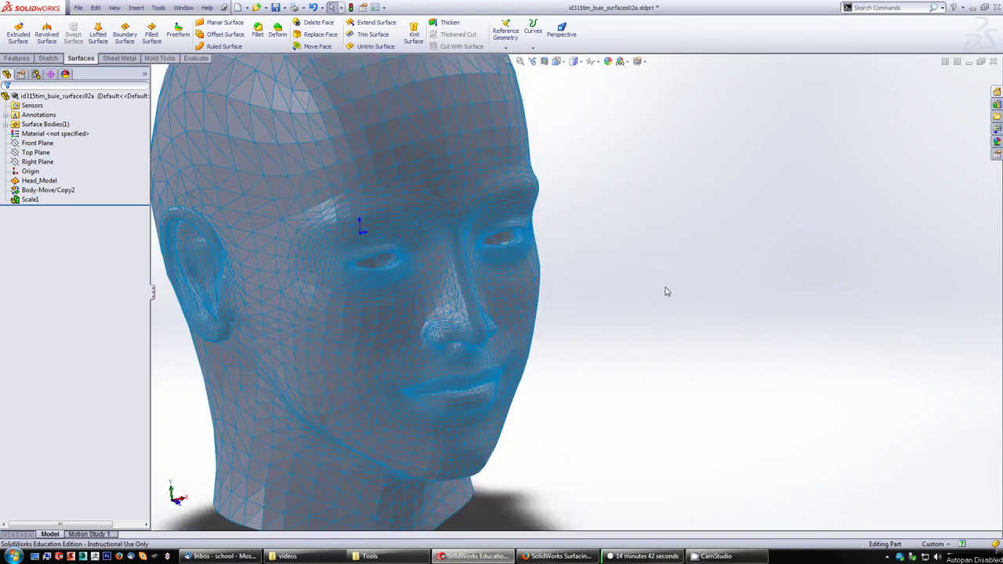
pyautogui.moveTo(450, 235); pyautogui.dragTo(351, 236, button='middle')
pyautogui.click(30, 200)
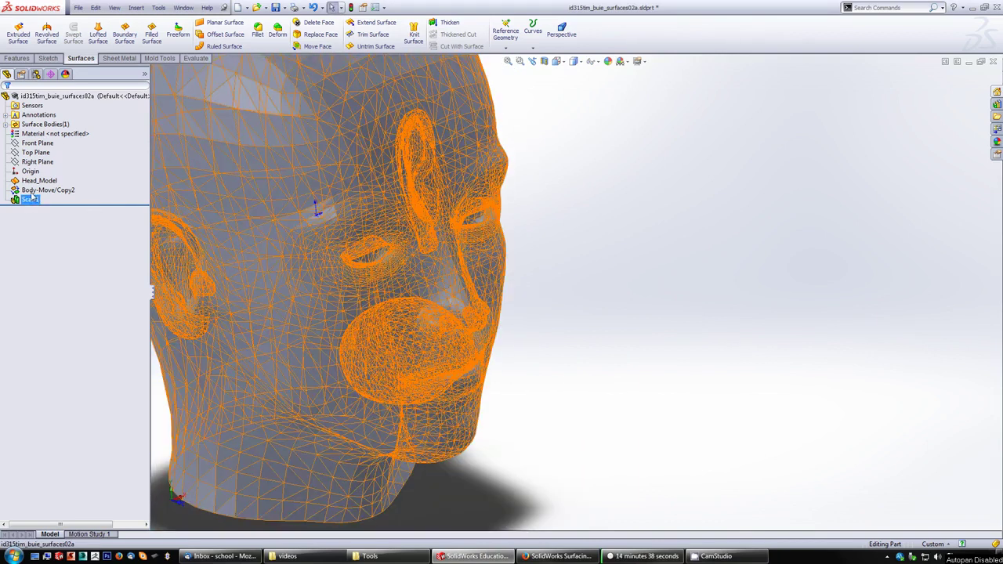
pyautogui.click(33, 192)
pyautogui.scroll(5, 530, 329)
pyautogui.scroll(-2, 499, 396)
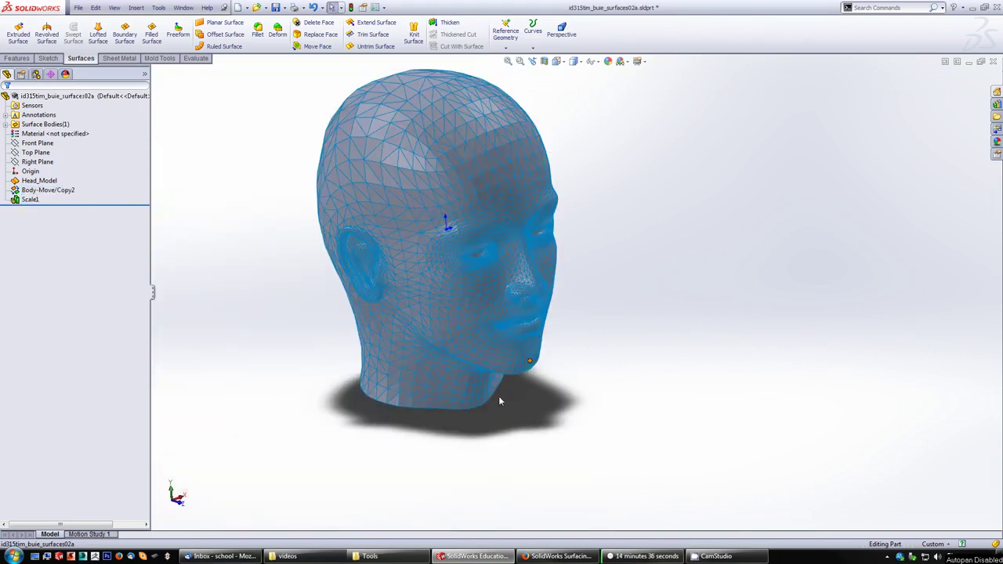
pyautogui.scroll(-2, 492, 403)
pyautogui.moveTo(525, 423); pyautogui.dragTo(540, 397, button='middle')
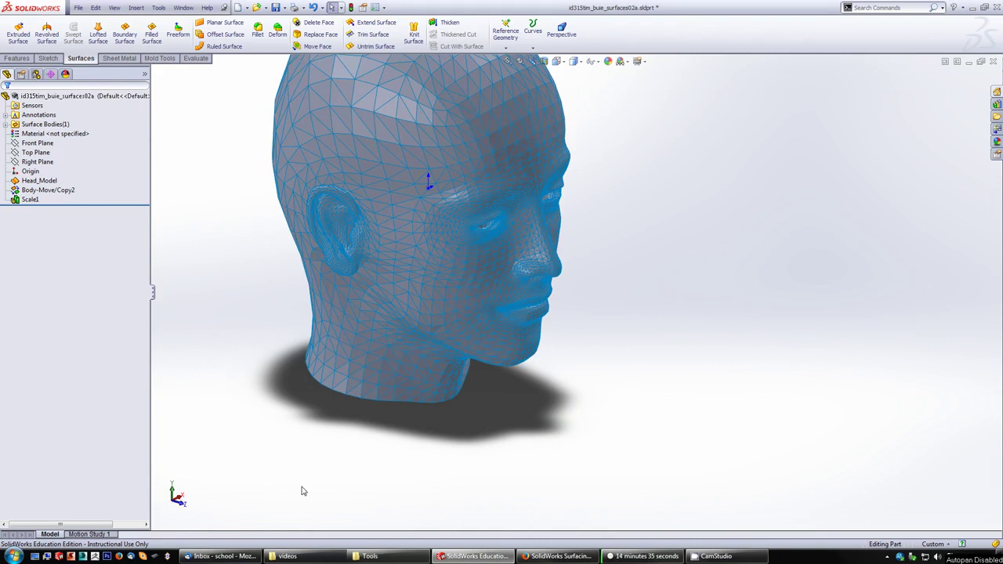
pyautogui.press('s')
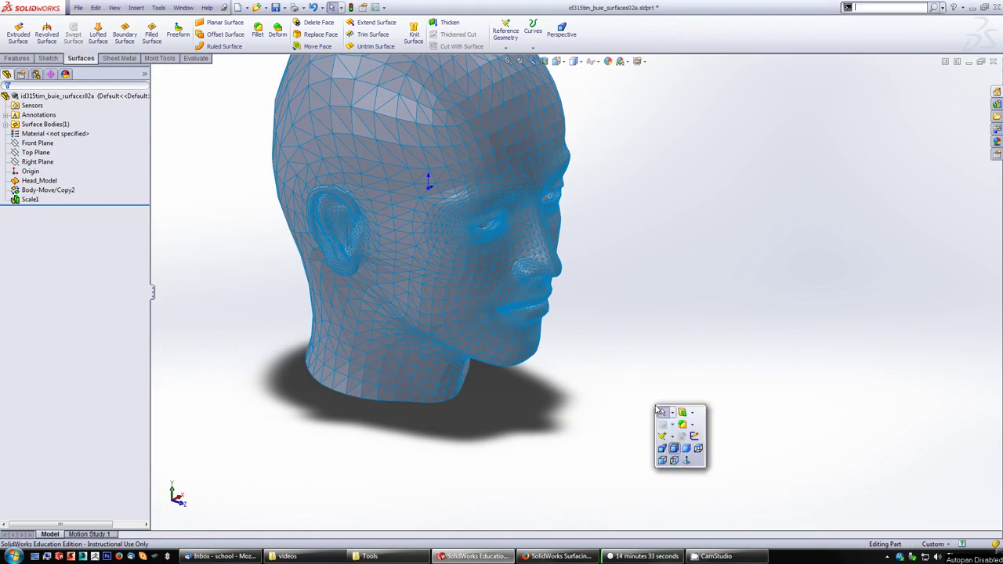
pyautogui.click(663, 460)
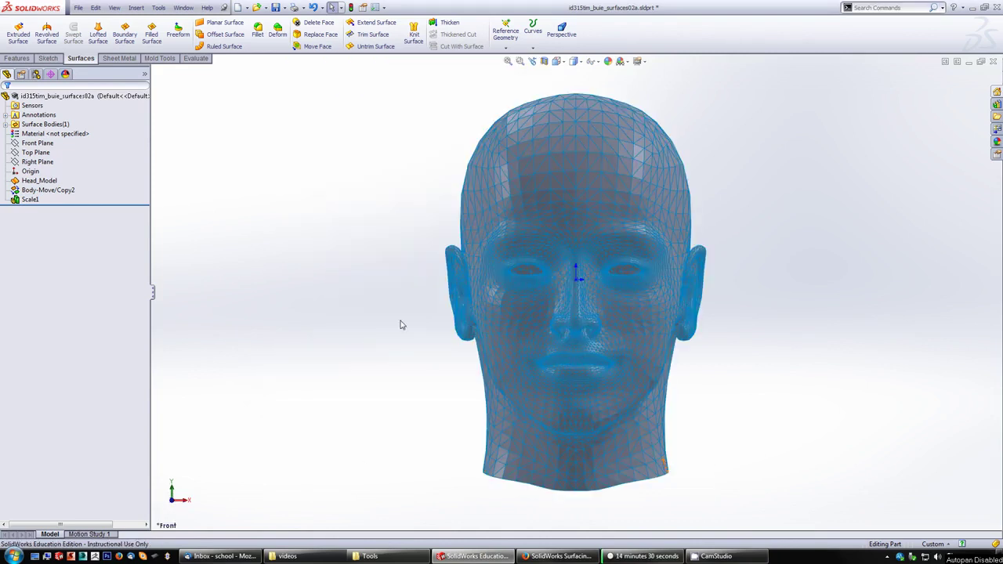
pyautogui.click(34, 190)
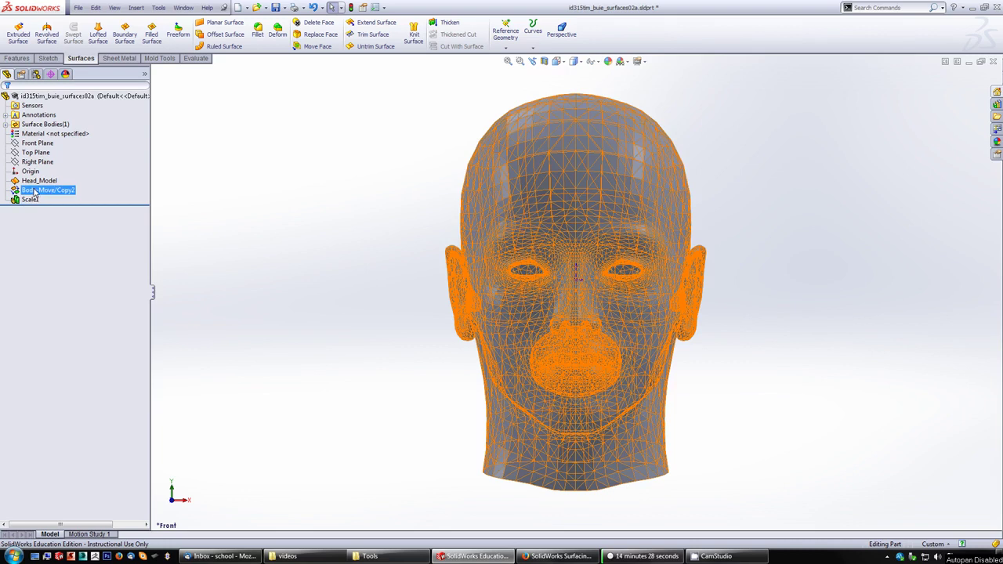
pyautogui.click(212, 206)
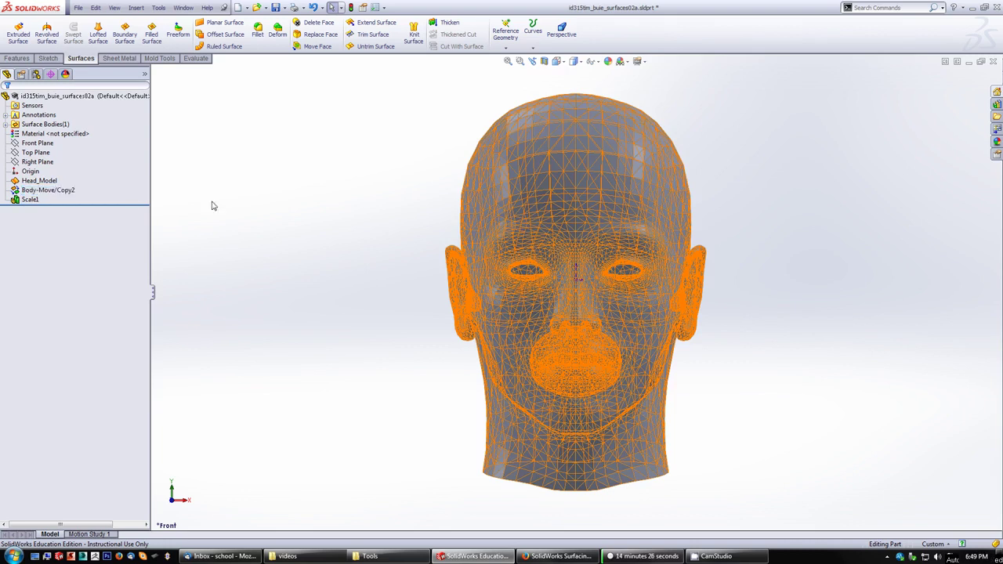
# Measure between matching mesh vertices beside each eye, then close the measurement
pyautogui.moveTo(320, 280); pyautogui.dragTo(332, 302, button='middle')
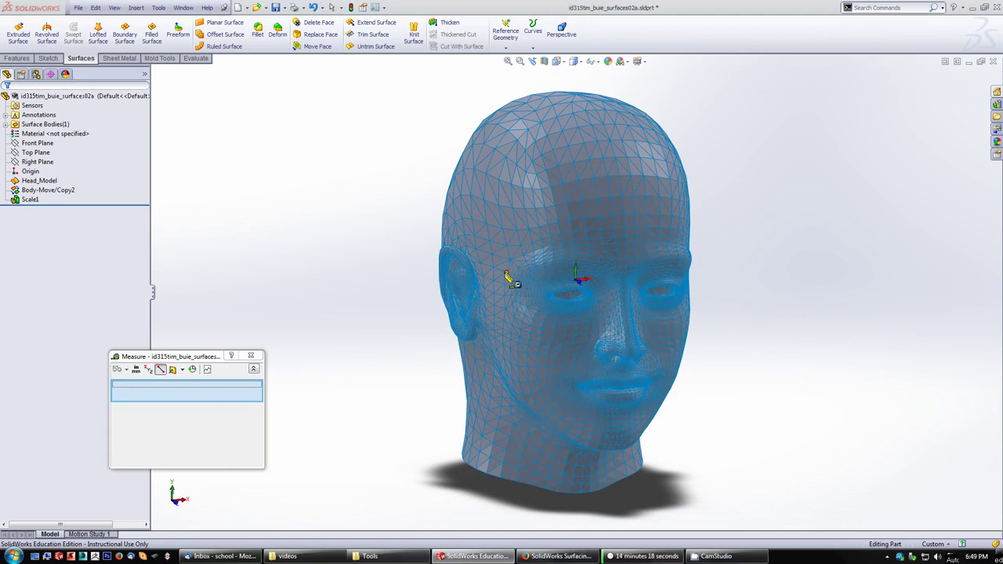
pyautogui.click(507, 276)
pyautogui.moveTo(577, 287); pyautogui.dragTo(729, 321, button='middle')
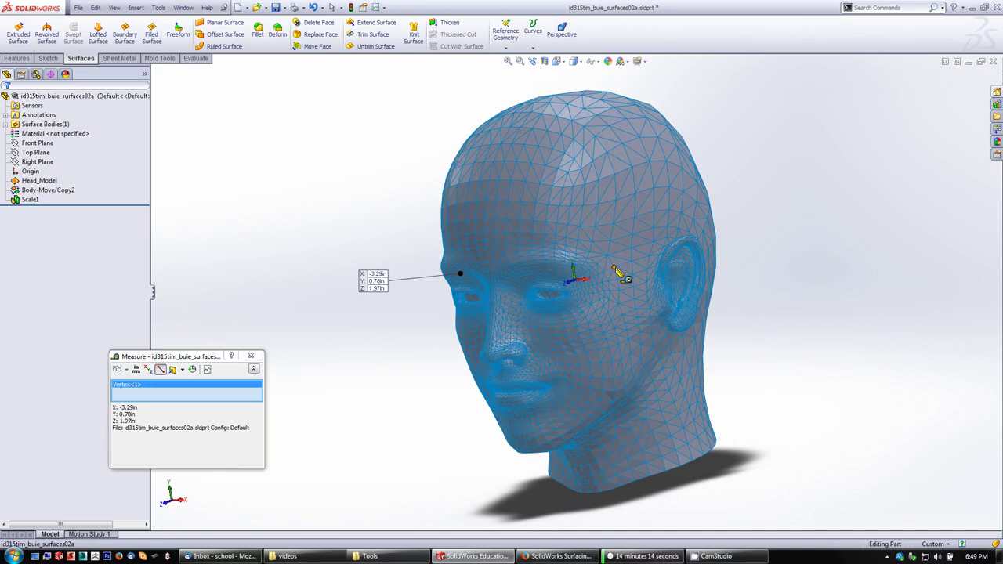
pyautogui.click(619, 276)
pyautogui.moveTo(406, 352); pyautogui.dragTo(438, 321, button='middle')
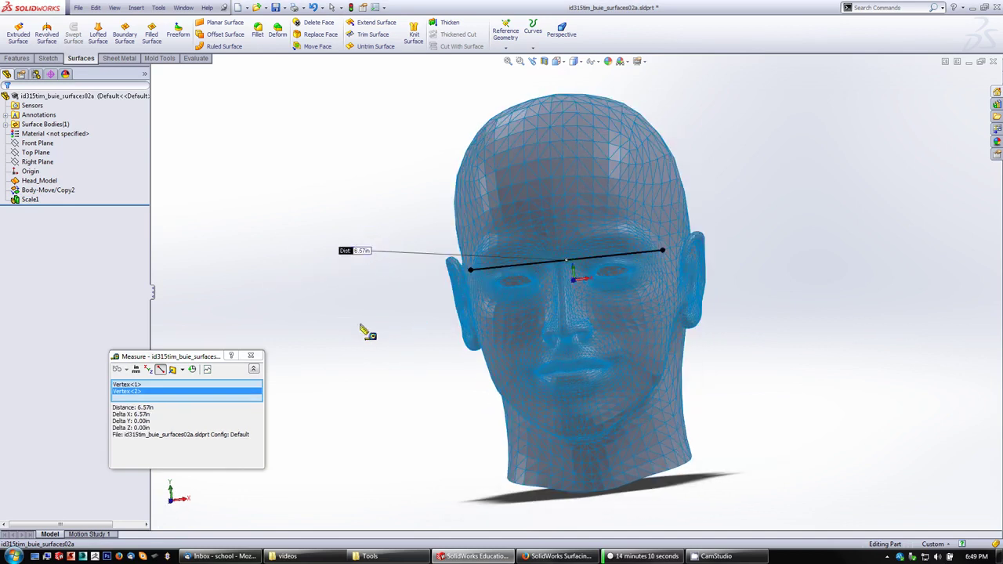
pyautogui.press('Escape')
pyautogui.moveTo(320, 331); pyautogui.dragTo(370, 318, button='middle')
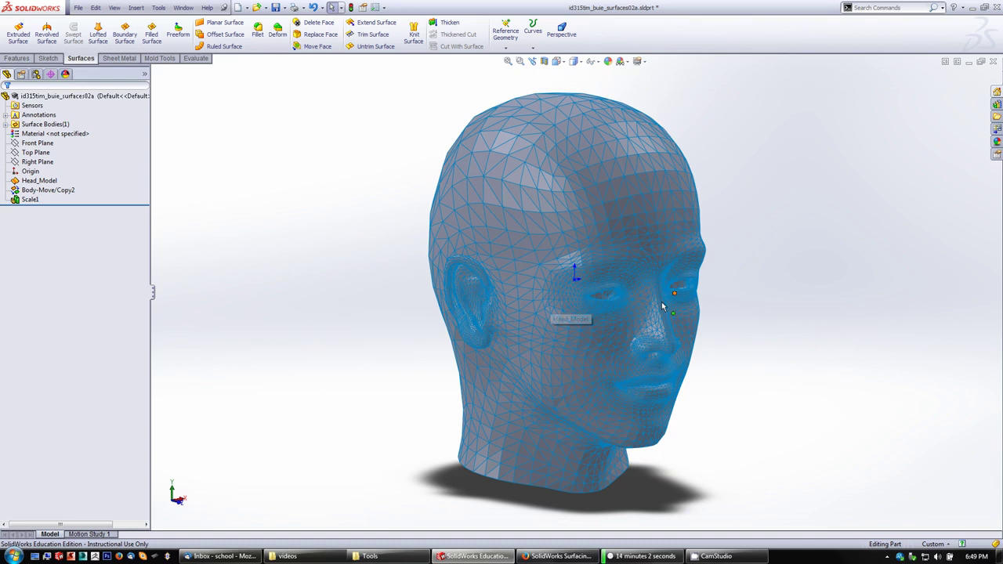
pyautogui.scroll(-5, 580, 280)
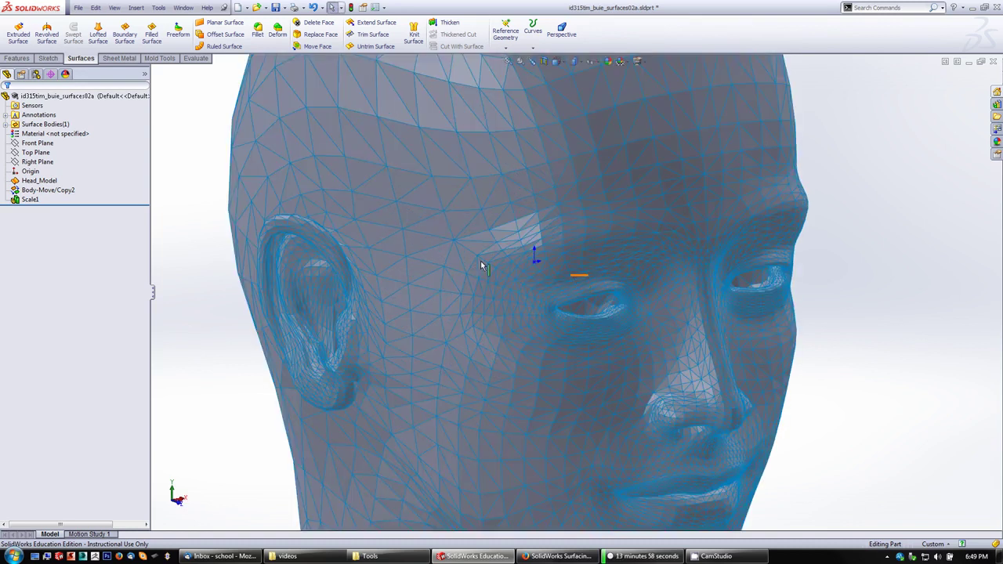
# Start a new 3D sketch and pick the Spline tool from the S shortcut bar
pyautogui.click(49, 59)
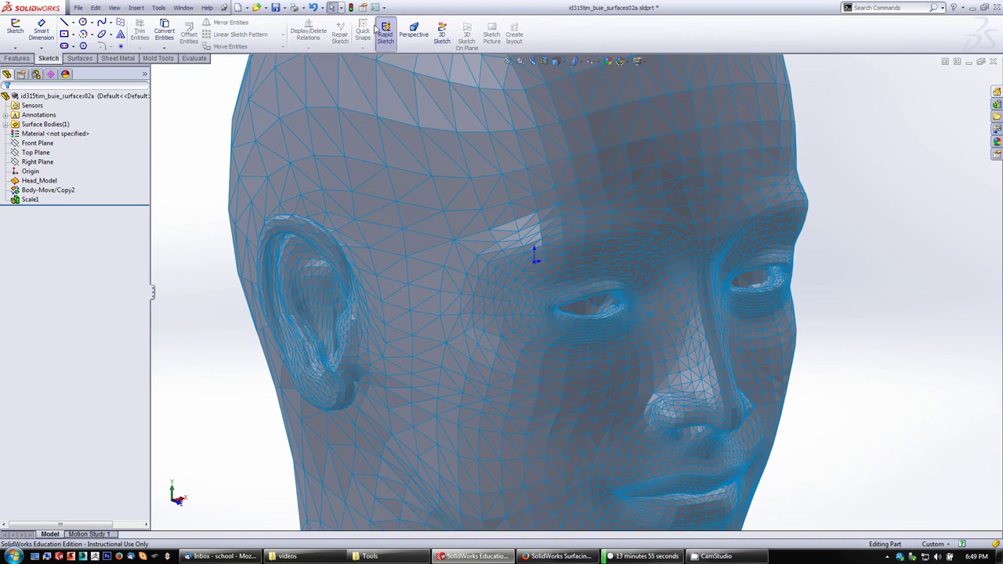
pyautogui.click(15, 46)
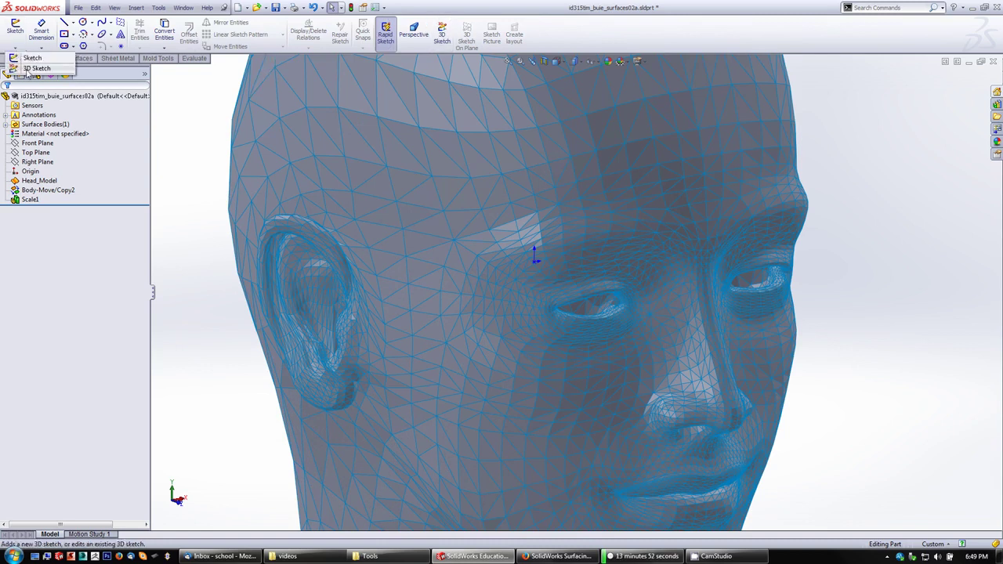
pyautogui.click(31, 68)
pyautogui.press('s')
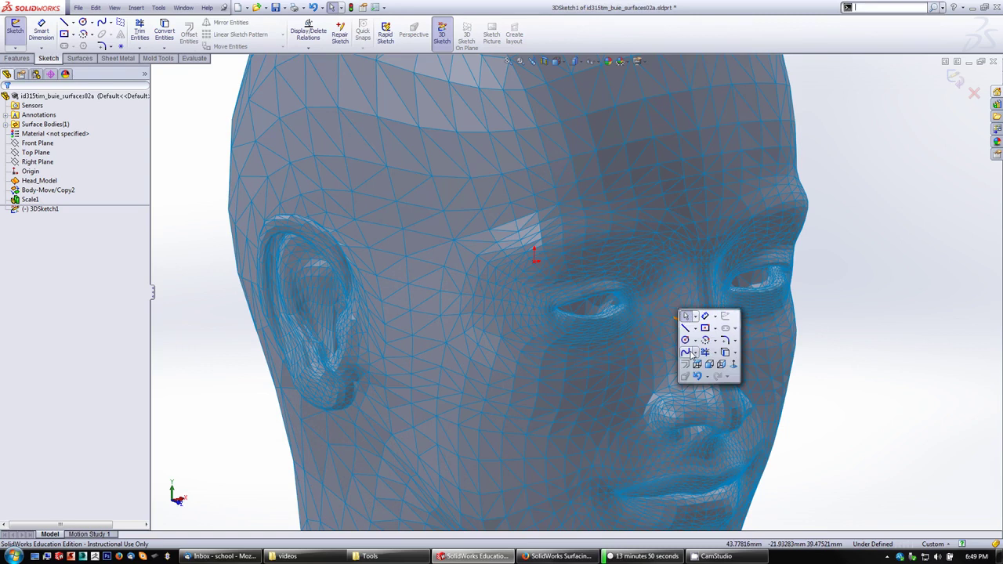
pyautogui.click(688, 353)
# Draw a spline from the inner brow past the outer brow, cheek and under-eye to the nose bridge
pyautogui.moveTo(639, 302); pyautogui.dragTo(584, 291, button='middle')
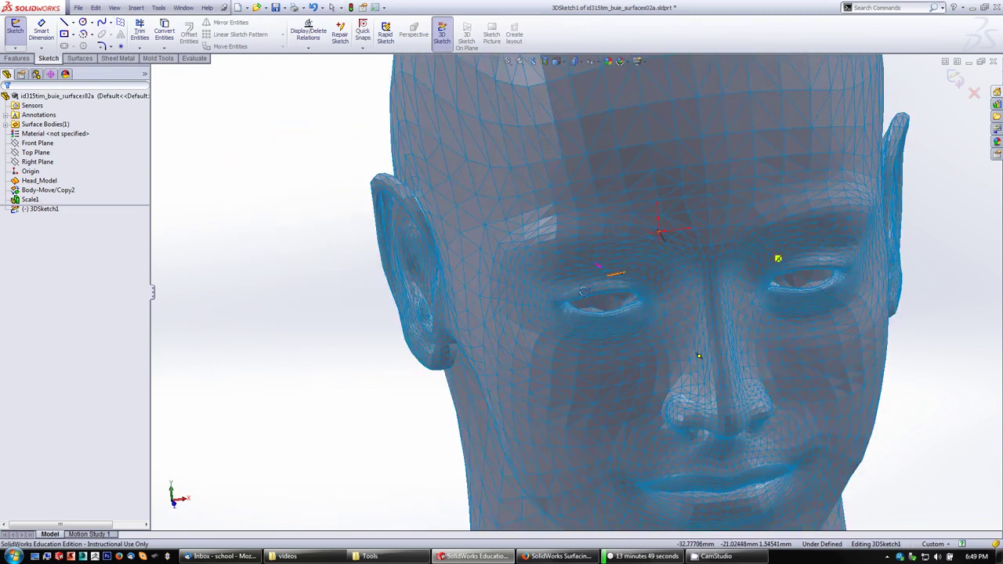
pyautogui.scroll(-3, 654, 282)
pyautogui.moveTo(673, 282); pyautogui.dragTo(665, 268, button='middle')
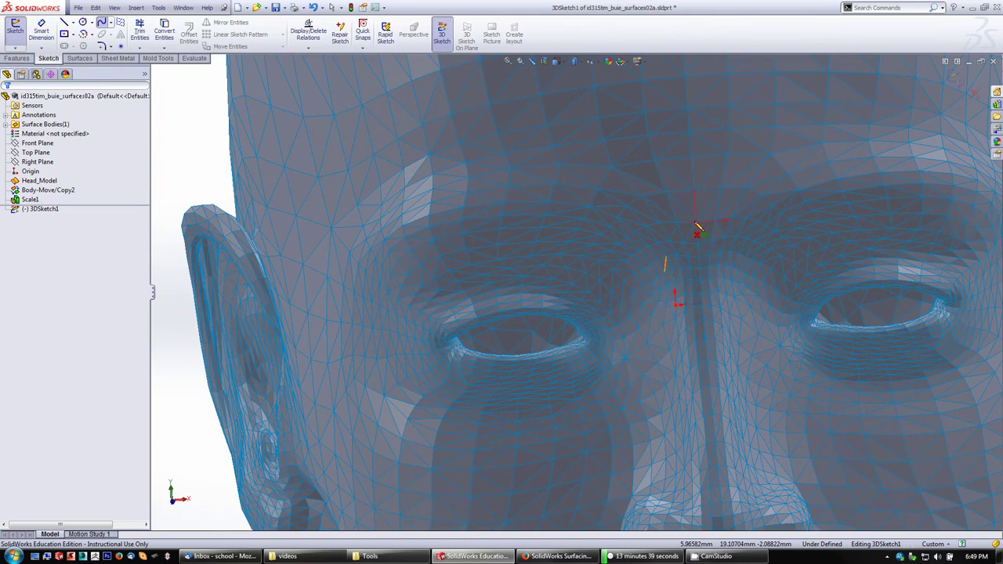
pyautogui.click(697, 228)
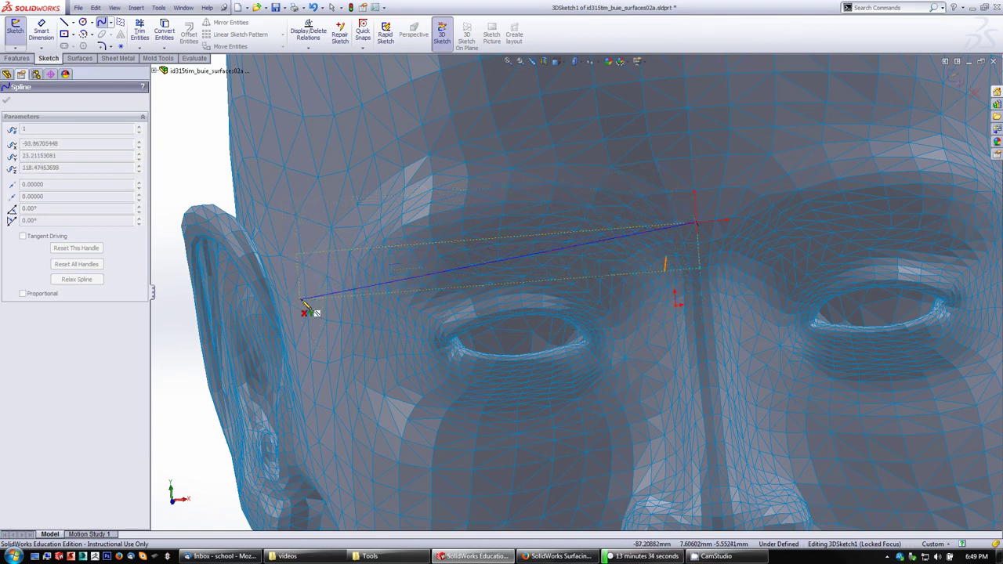
pyautogui.moveTo(306, 306); pyautogui.dragTo(505, 333, button='middle')
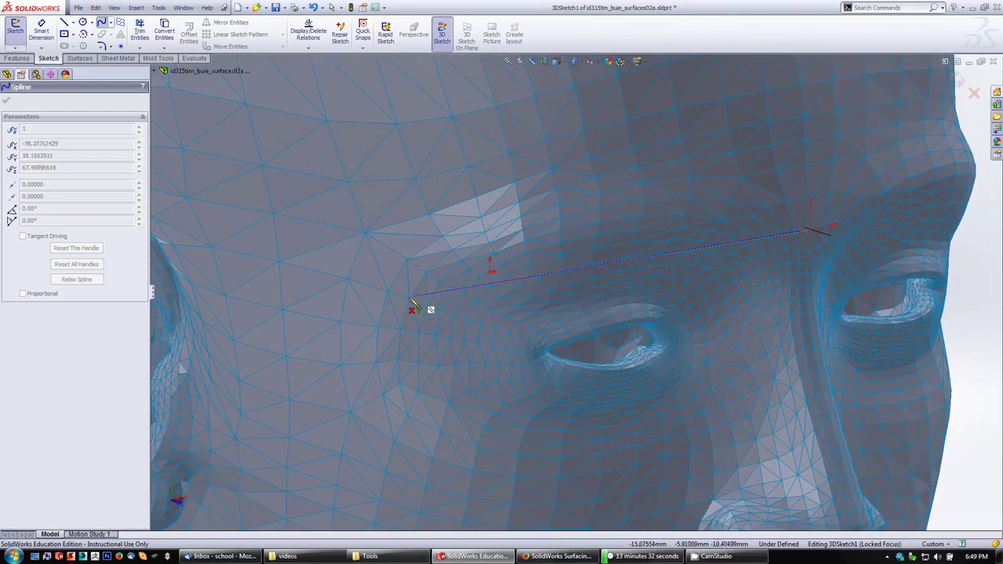
pyautogui.click(388, 293)
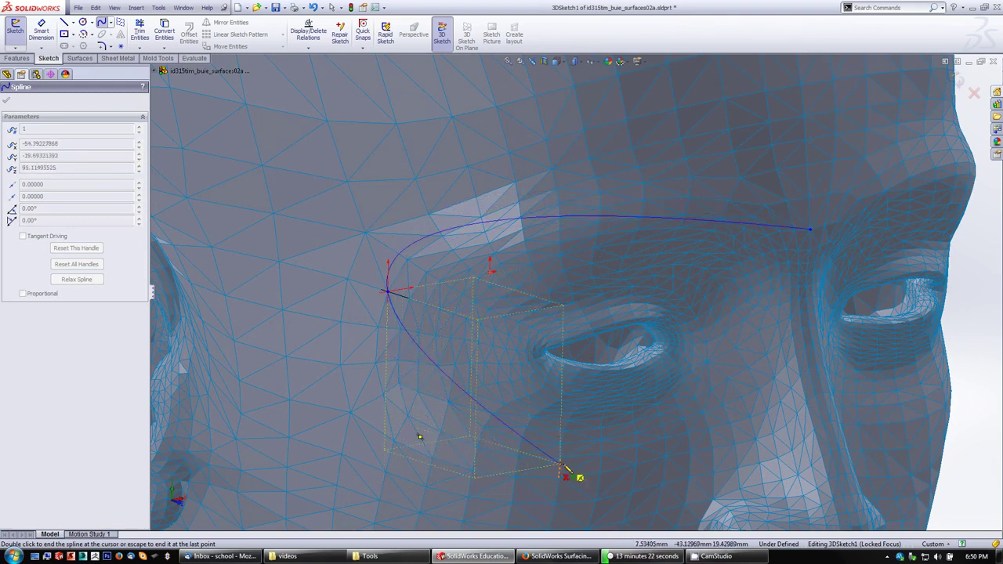
pyautogui.click(561, 461)
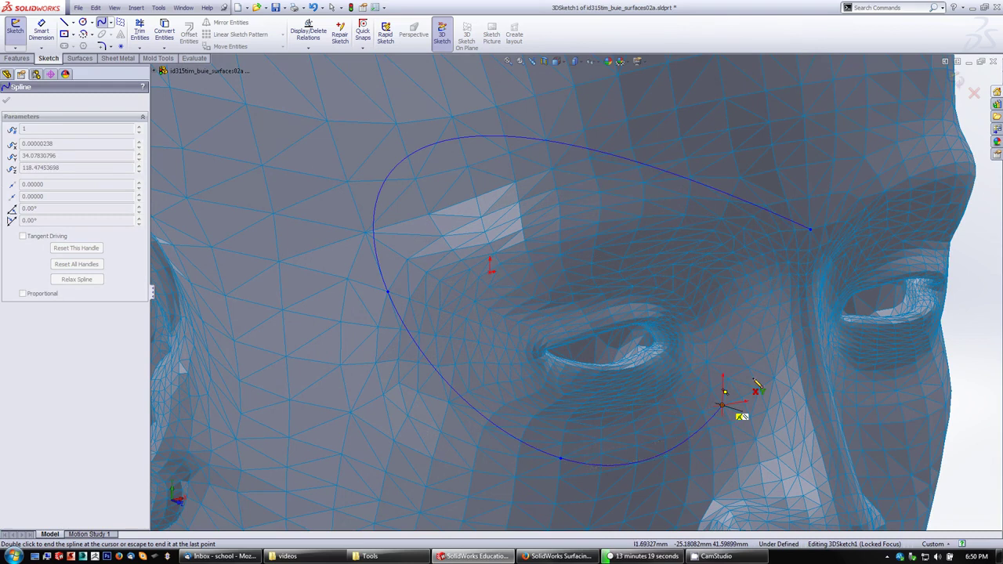
pyautogui.click(721, 406)
pyautogui.click(813, 344)
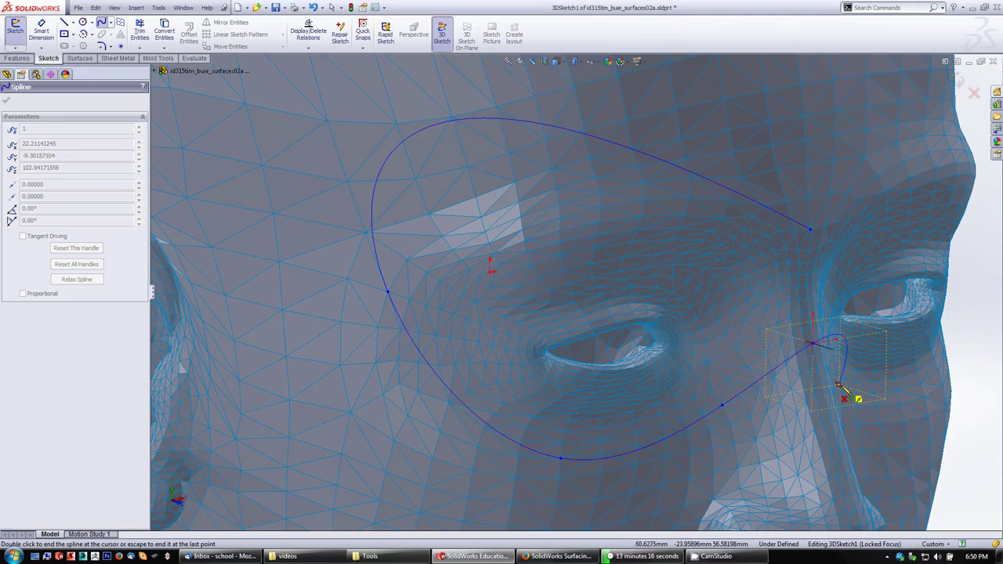
pyautogui.press('Escape')
pyautogui.moveTo(600, 395); pyautogui.dragTo(578, 354, button='middle')
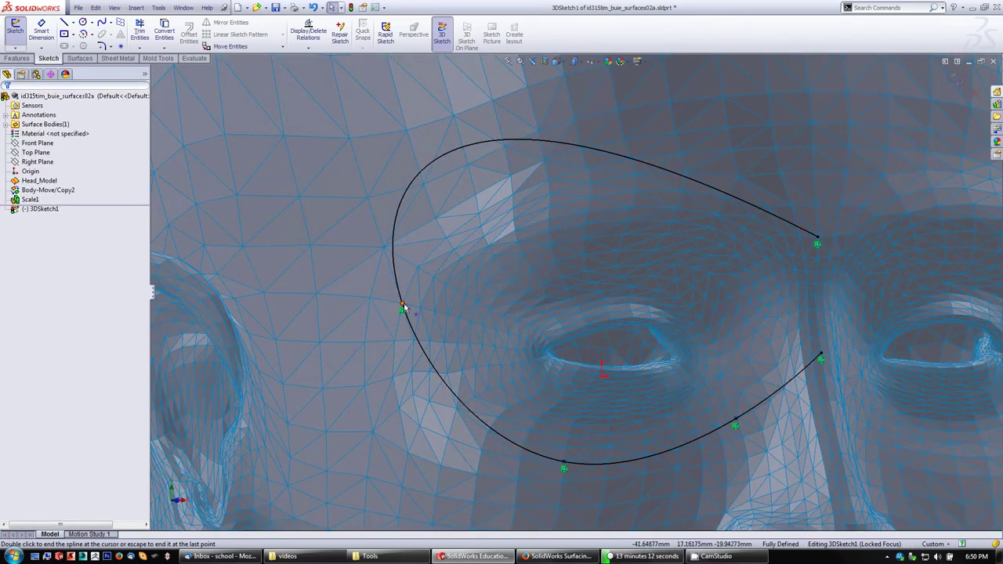
pyautogui.moveTo(750, 319); pyautogui.dragTo(653, 311, button='middle')
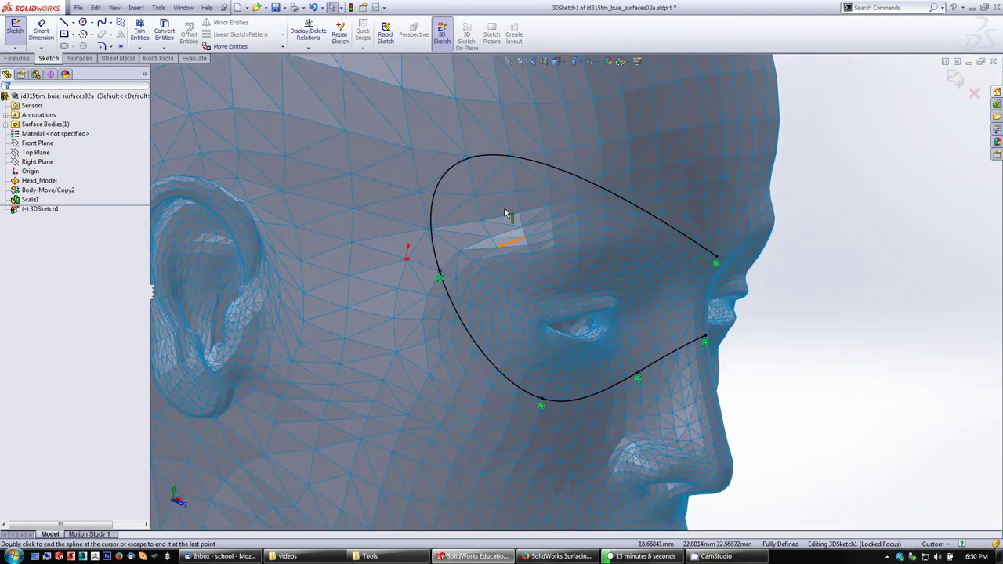
pyautogui.moveTo(506, 213); pyautogui.dragTo(523, 426, button='middle')
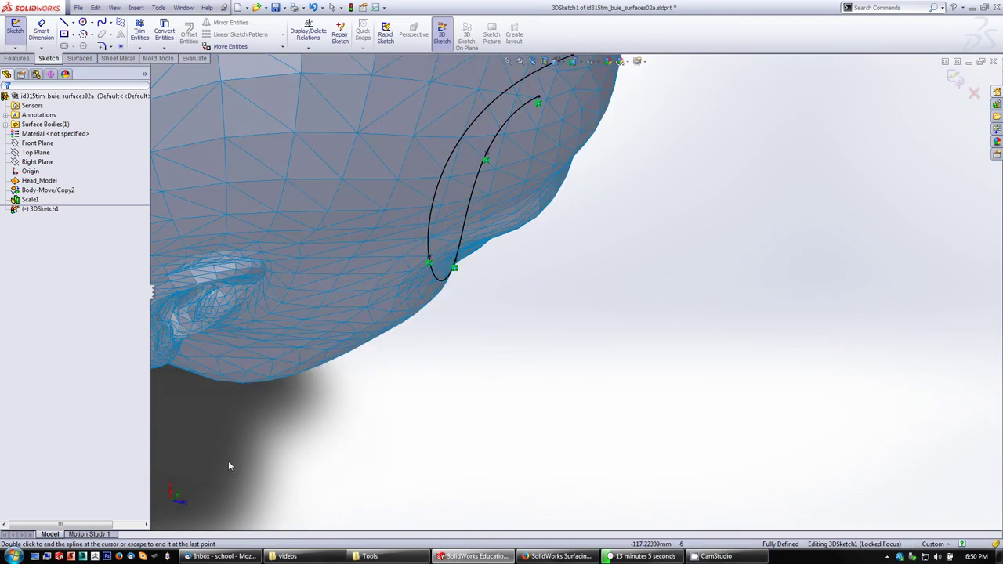
pyautogui.click(182, 507)
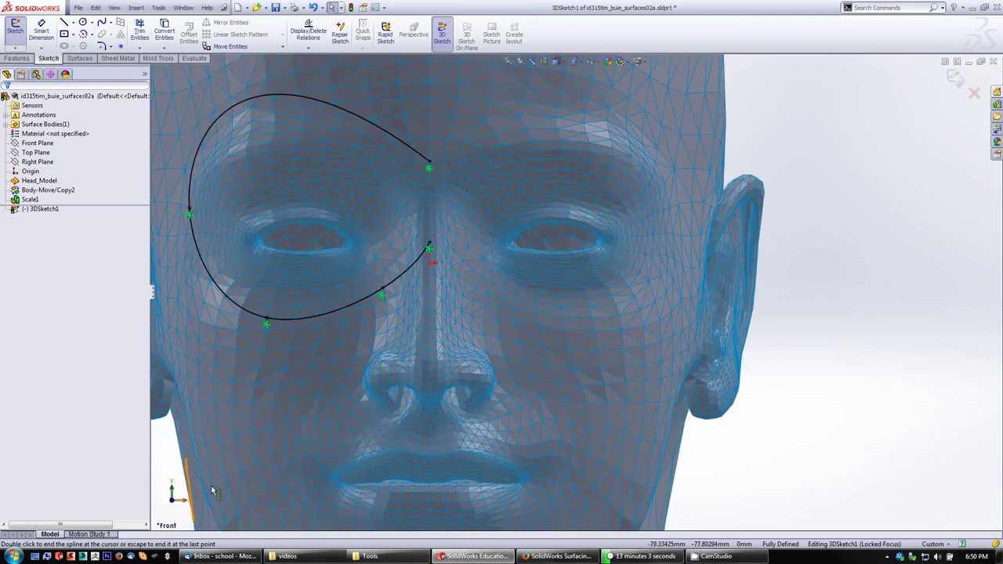
pyautogui.click(172, 491)
# End the spline with Select and pick the whole spline for editing
pyautogui.scroll(5, 308, 451)
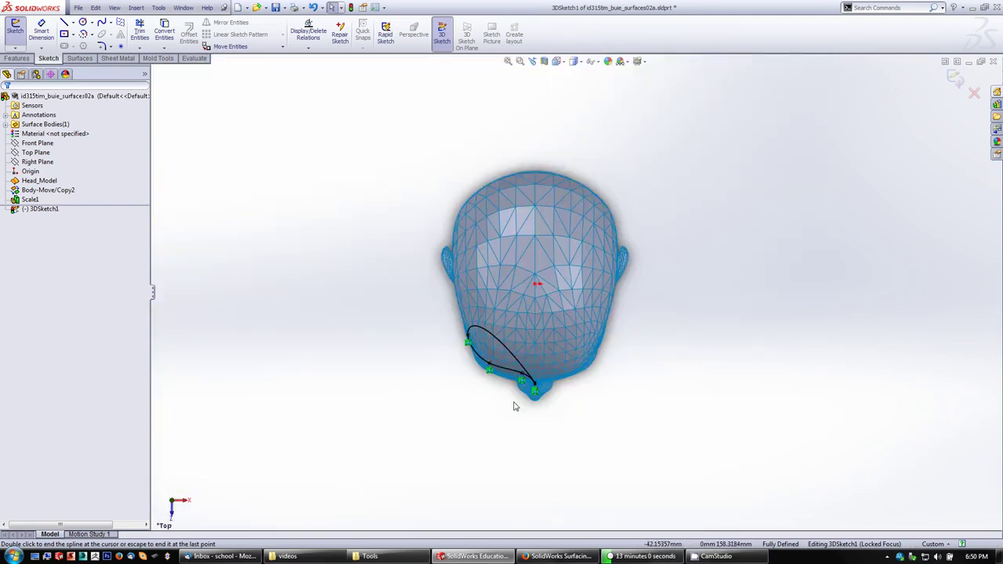
pyautogui.scroll(-4, 584, 308)
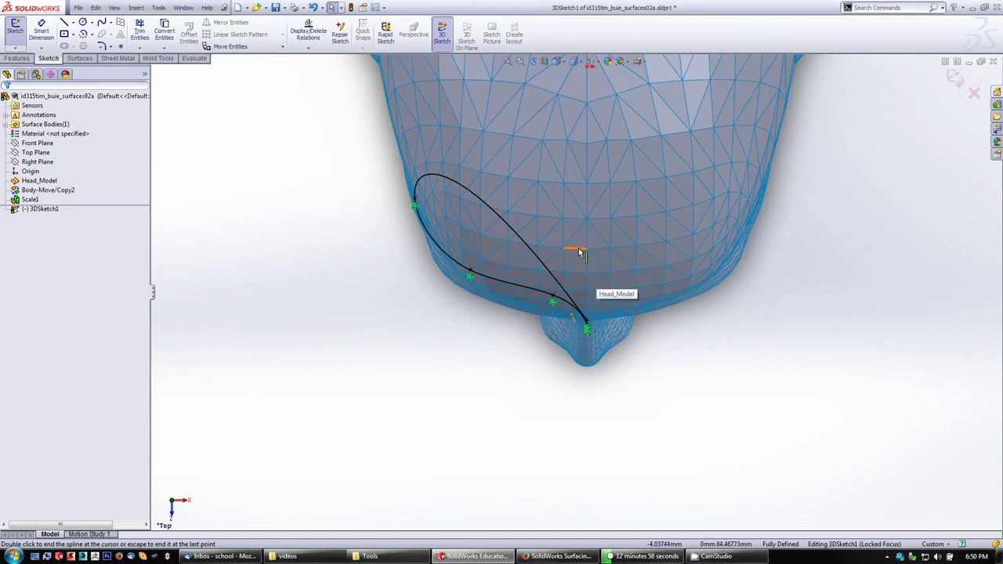
pyautogui.rightClick(317, 223)
pyautogui.click(273, 208)
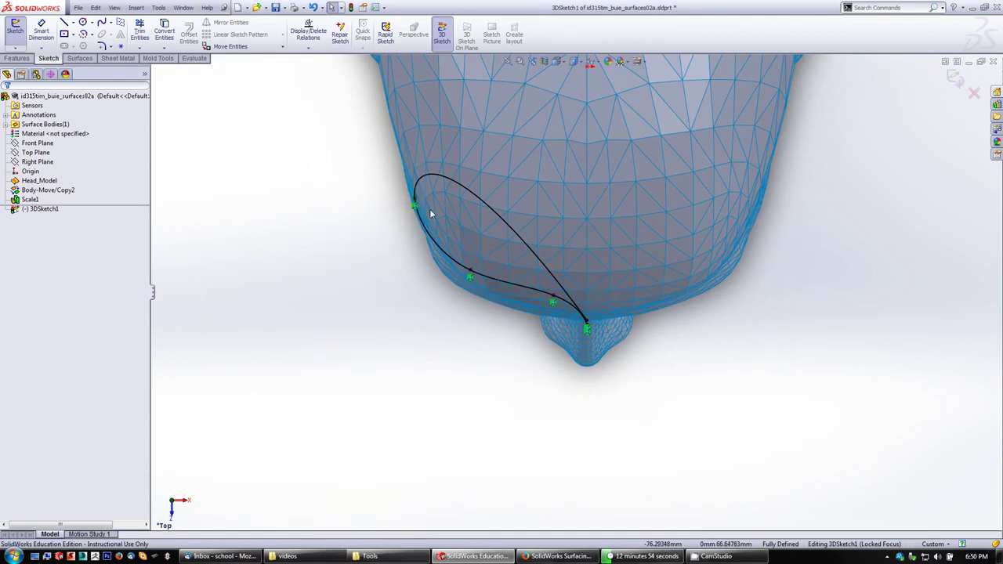
pyautogui.click(470, 280)
pyautogui.click(470, 281)
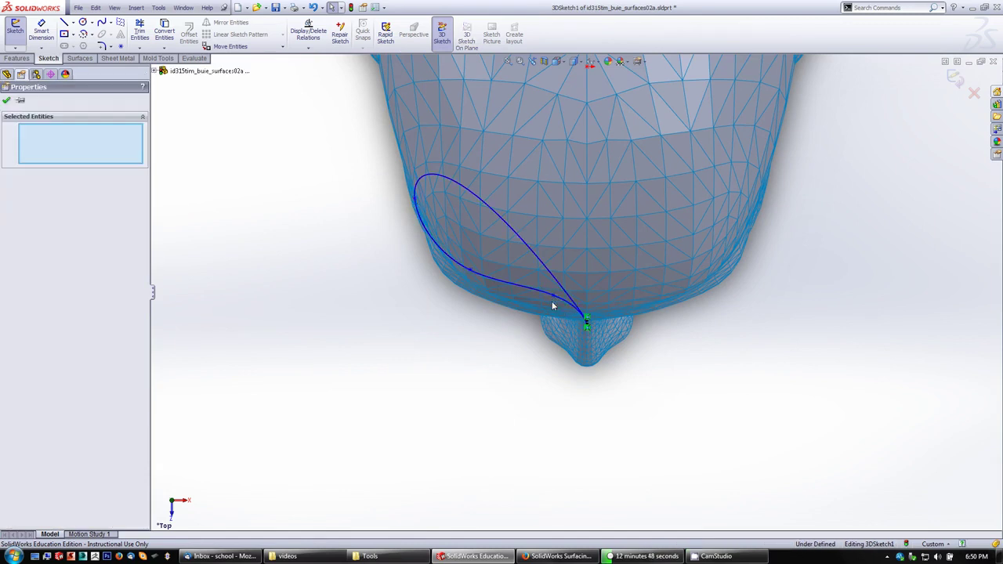
# Drag an upper spline point outward to widen the loop, then select the left end point
pyautogui.scroll(-3, 419, 227)
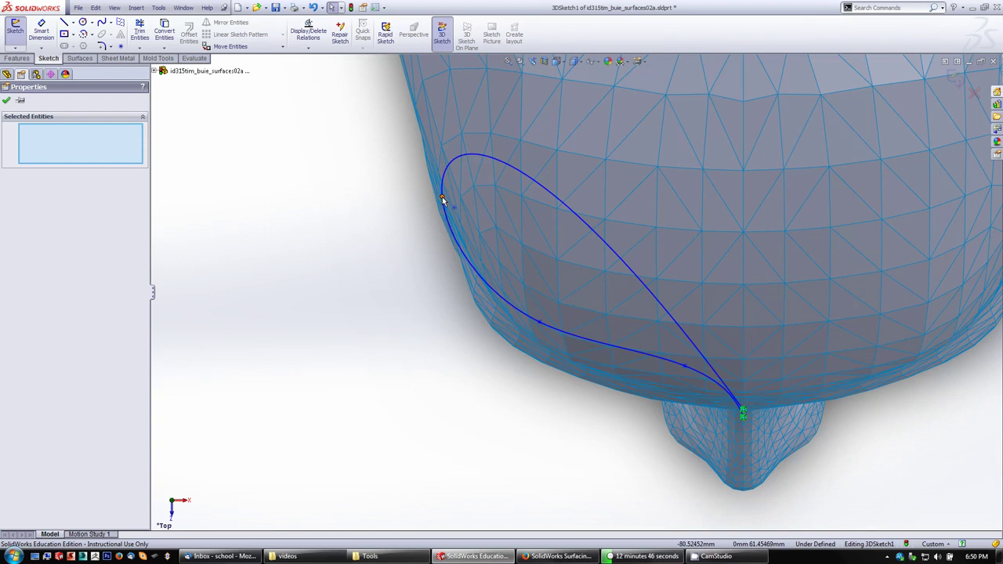
pyautogui.click(442, 200)
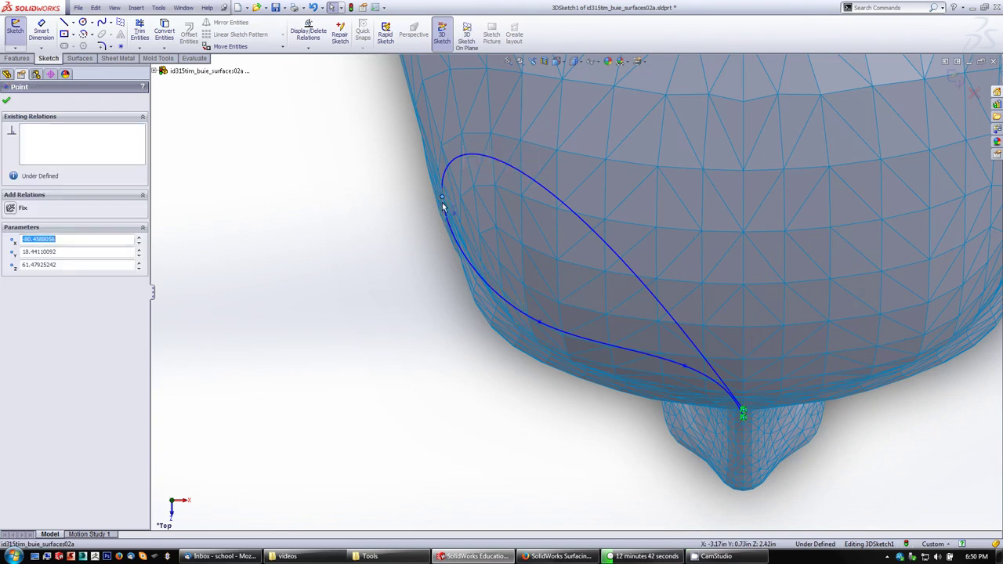
pyautogui.moveTo(443, 205); pyautogui.dragTo(539, 329)
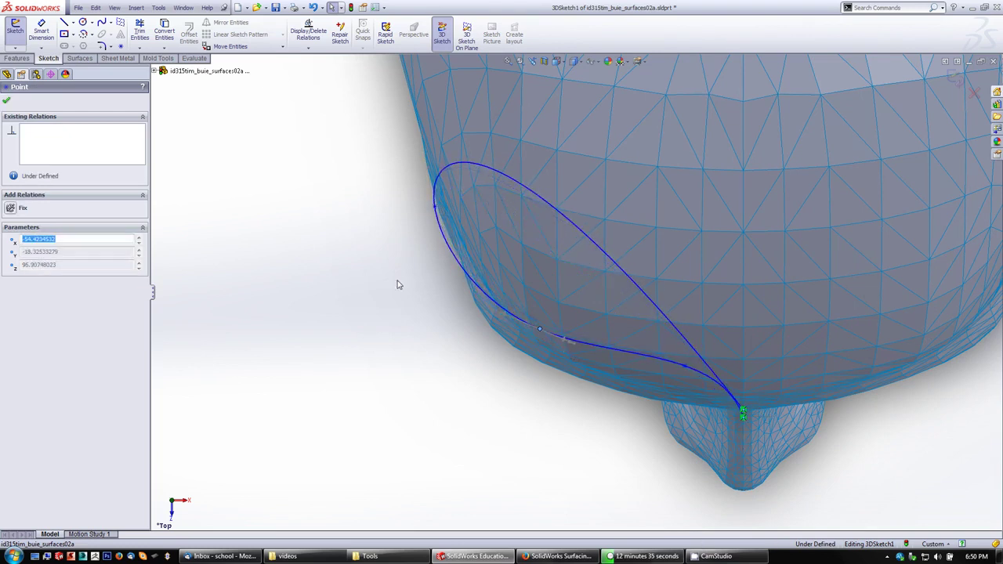
pyautogui.moveTo(498, 264); pyautogui.dragTo(436, 212, button='middle')
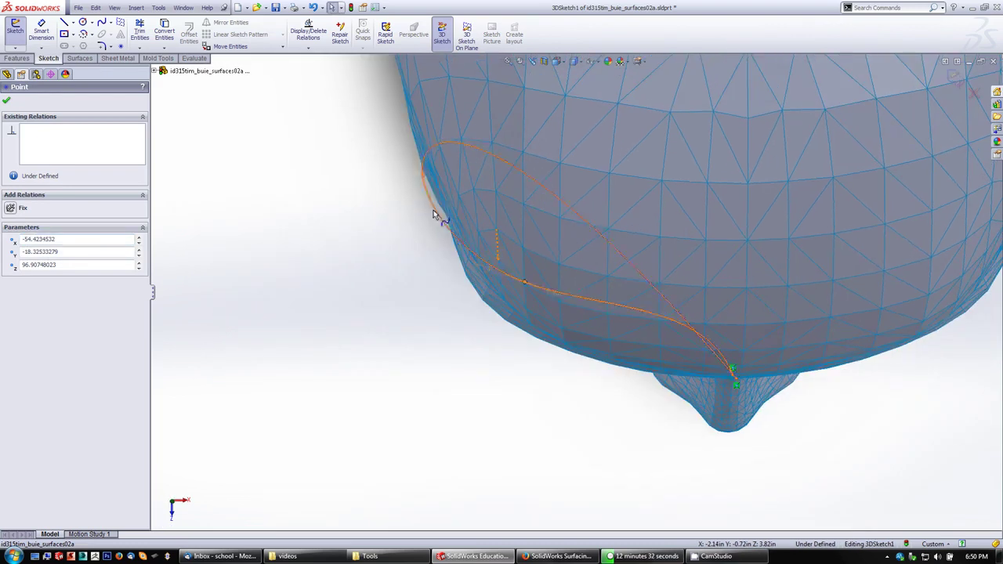
pyautogui.click(423, 177)
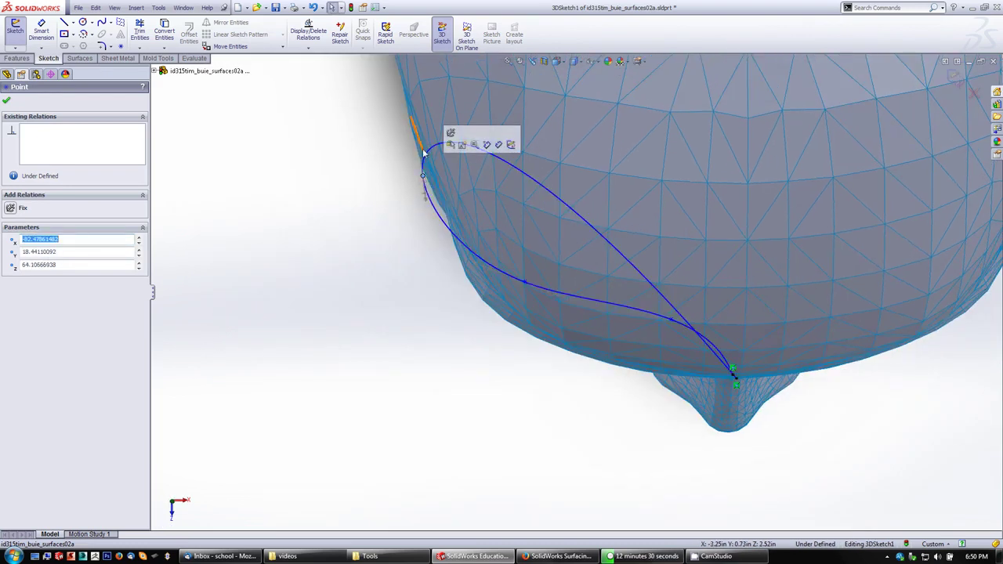
# Lower the spline's end point and pull another point down onto the mesh edge
pyautogui.moveTo(418, 131); pyautogui.dragTo(422, 178)
pyautogui.click(440, 197)
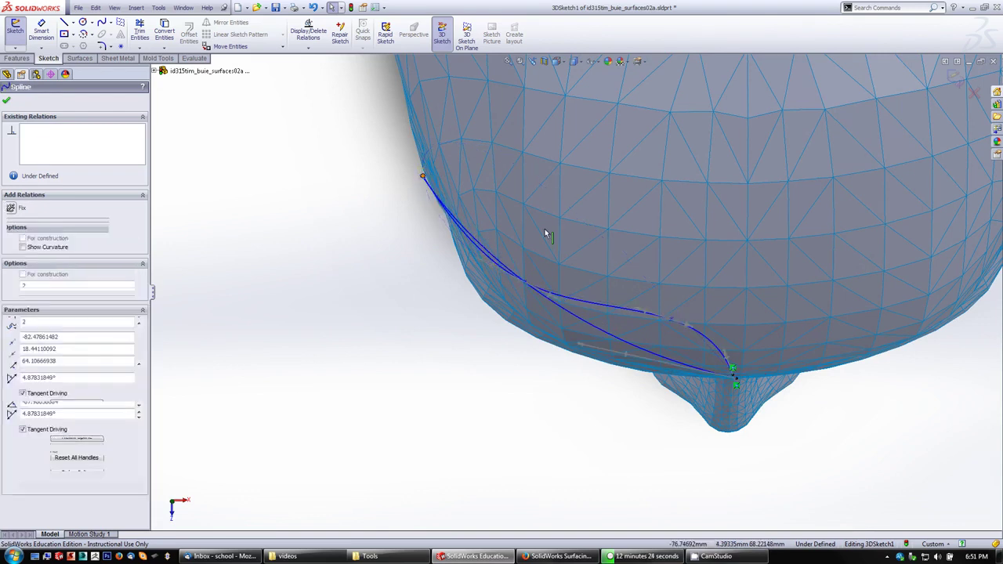
pyautogui.click(671, 321)
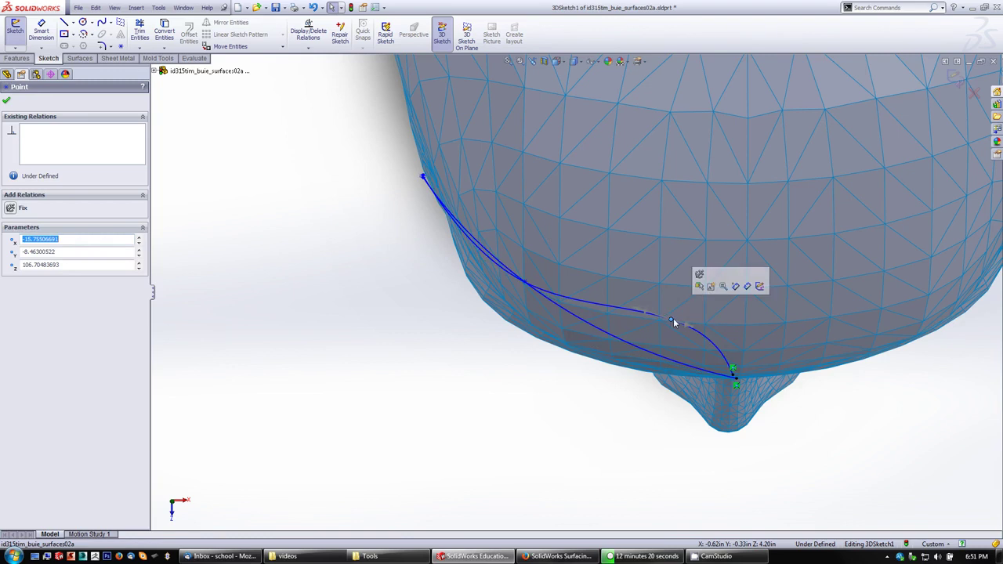
pyautogui.moveTo(671, 333); pyautogui.dragTo(668, 349)
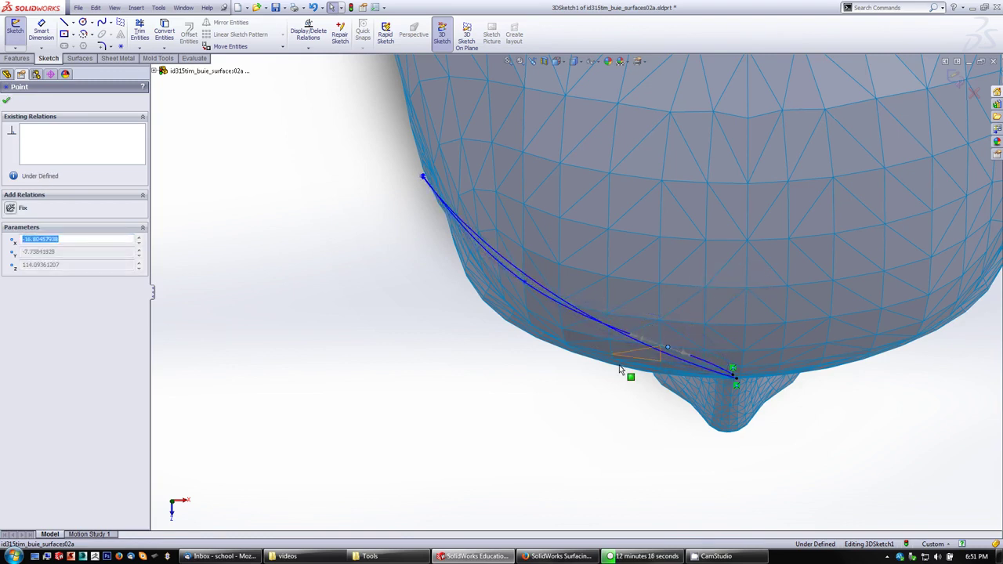
pyautogui.click(734, 378)
pyautogui.moveTo(625, 385)
pyautogui.mouseDown(button='middle')
pyautogui.moveTo(447, 306)
pyautogui.moveTo(423, 354)
pyautogui.moveTo(530, 382)
pyautogui.moveTo(544, 363)
pyautogui.moveTo(508, 415)
pyautogui.moveTo(499, 398)
pyautogui.moveTo(427, 401)
pyautogui.mouseUp(button='middle')
# In the front view, drag the spline's middle point down along the mesh and refine it
pyautogui.click(423, 399)
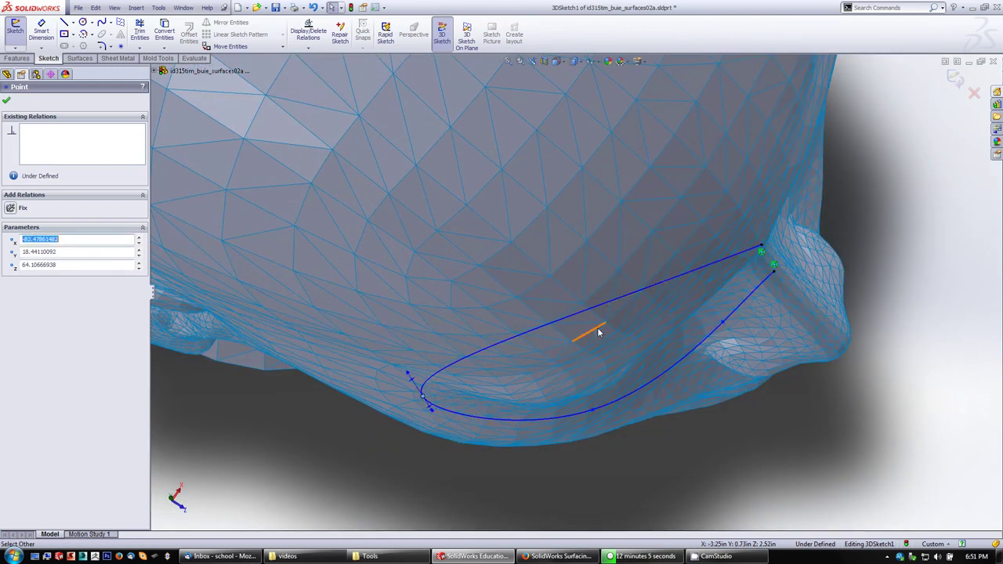
pyautogui.keyDown('ctrl'); pyautogui.click(594, 414); pyautogui.keyUp('ctrl')
pyautogui.moveTo(530, 257); pyautogui.dragTo(510, 282, button='middle')
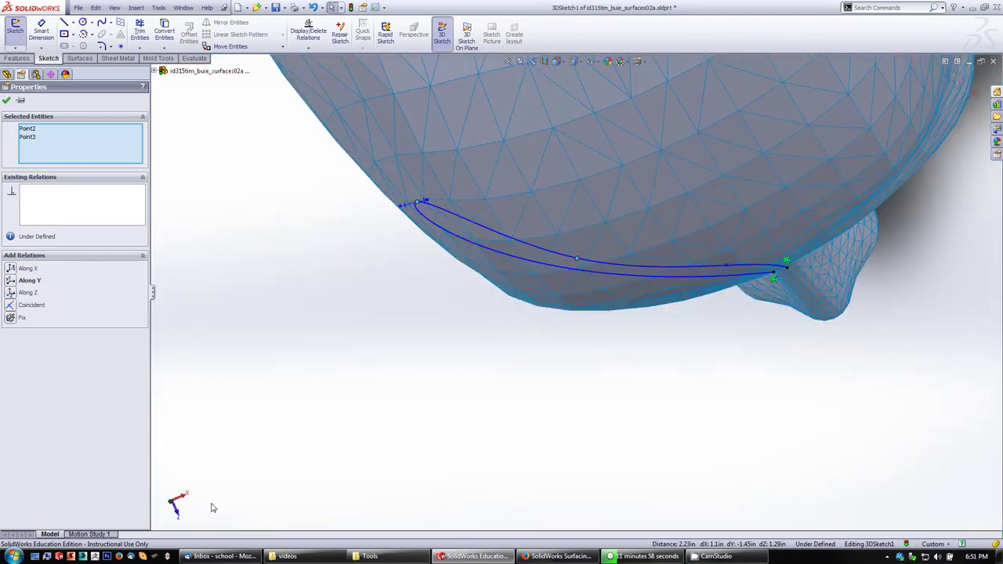
pyautogui.click(175, 507)
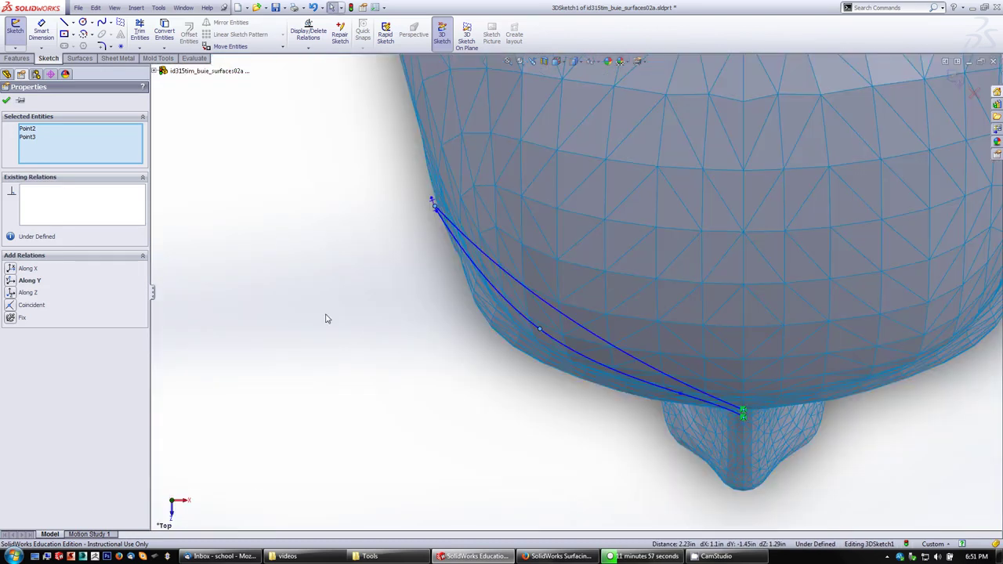
pyautogui.moveTo(540, 336); pyautogui.dragTo(542, 371)
pyautogui.click(525, 407)
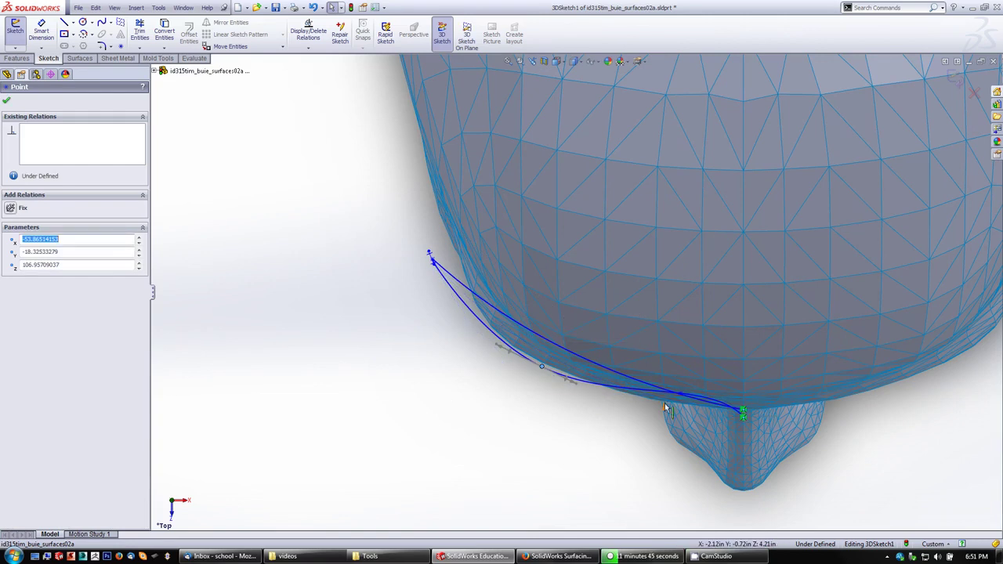
pyautogui.moveTo(673, 401); pyautogui.dragTo(686, 392, button='middle')
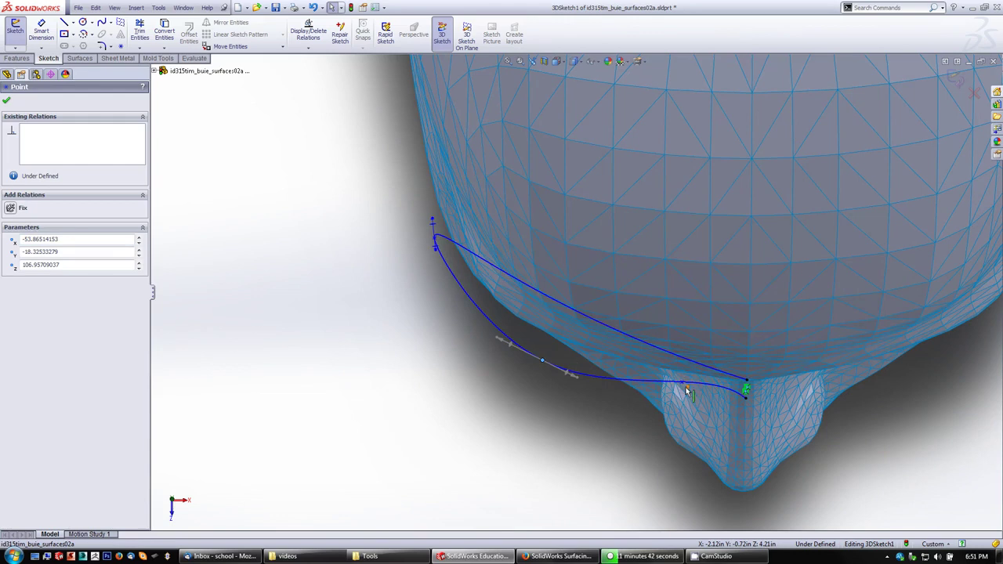
pyautogui.moveTo(681, 384); pyautogui.dragTo(681, 399)
pyautogui.moveTo(540, 414); pyautogui.dragTo(561, 300, button='middle')
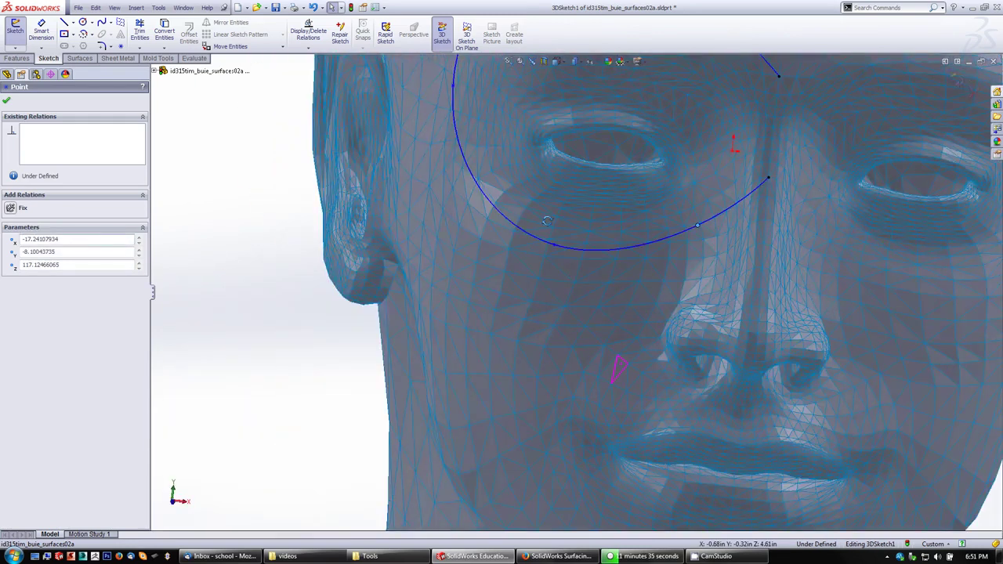
# Return to the front view and lower the spline's top end point beside the eye
pyautogui.scroll(5, 547, 222)
pyautogui.moveTo(448, 195); pyautogui.dragTo(423, 189, button='middle')
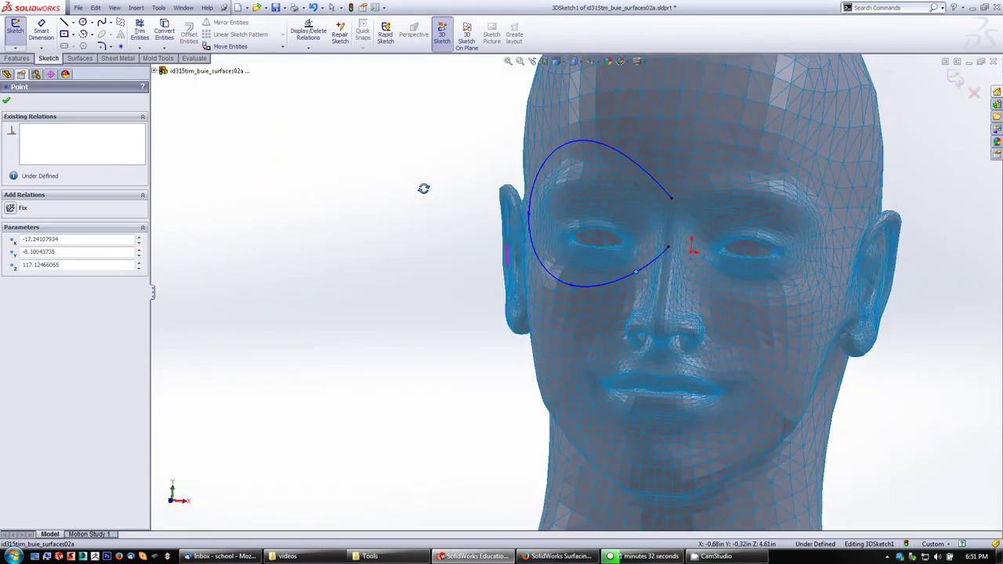
pyautogui.click(173, 504)
pyautogui.scroll(4, 553, 212)
pyautogui.scroll(-8, 572, 235)
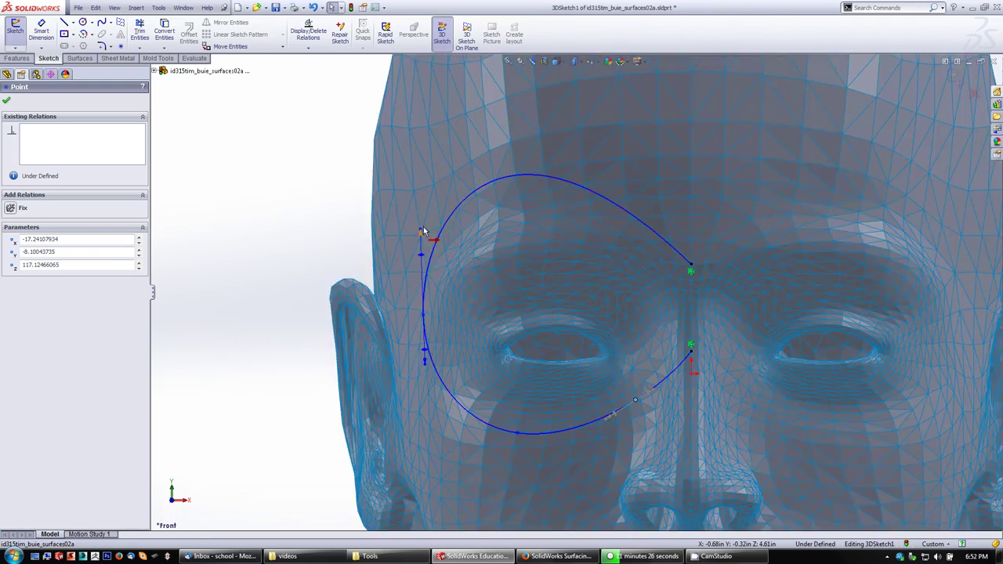
pyautogui.moveTo(420, 232); pyautogui.dragTo(423, 285)
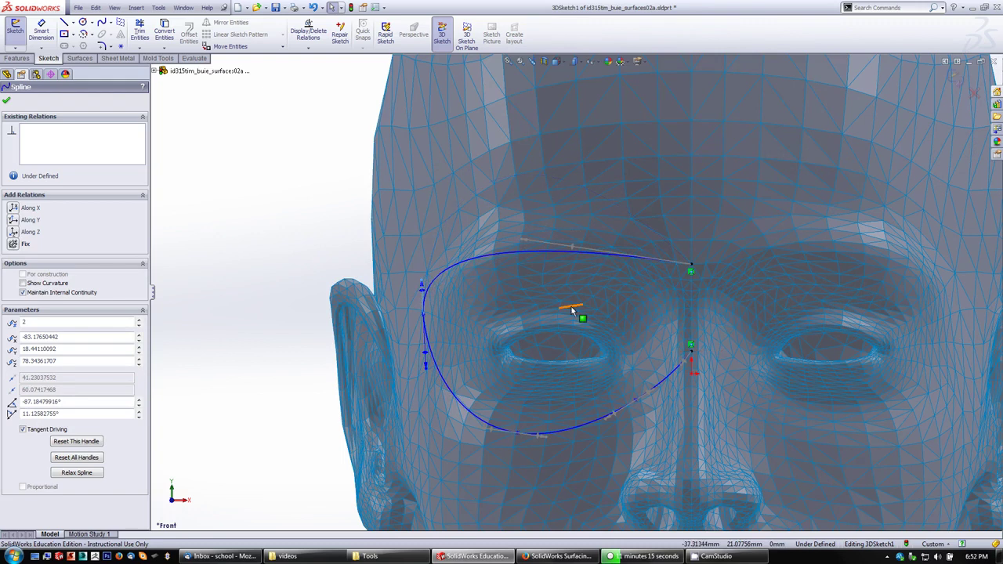
# From the top view, adjust the spline's tangent, apply Along X, and reshape the upper curve
pyautogui.moveTo(467, 298); pyautogui.dragTo(548, 286, button='middle')
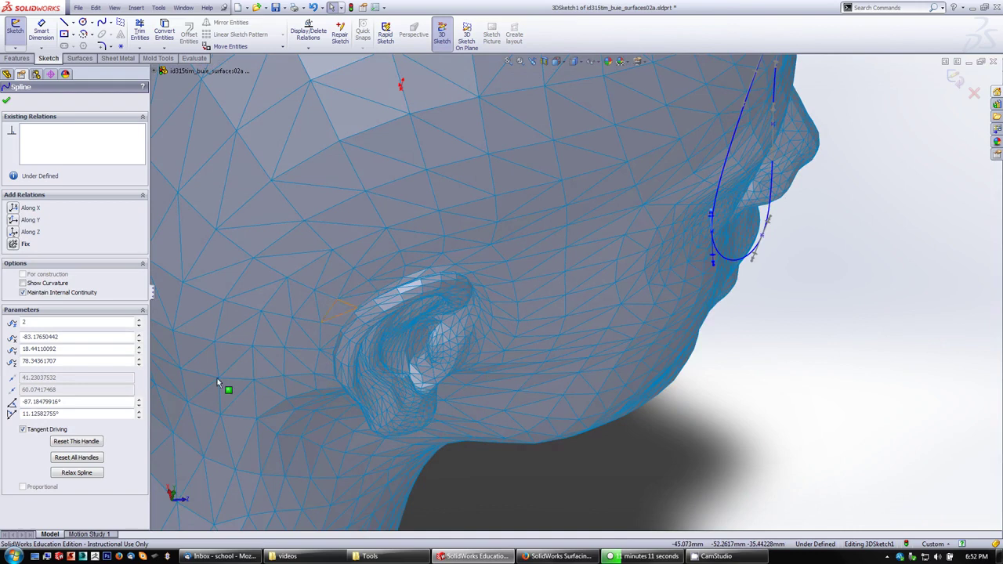
pyautogui.hotkey('ctrl', '5')
pyautogui.press('f')
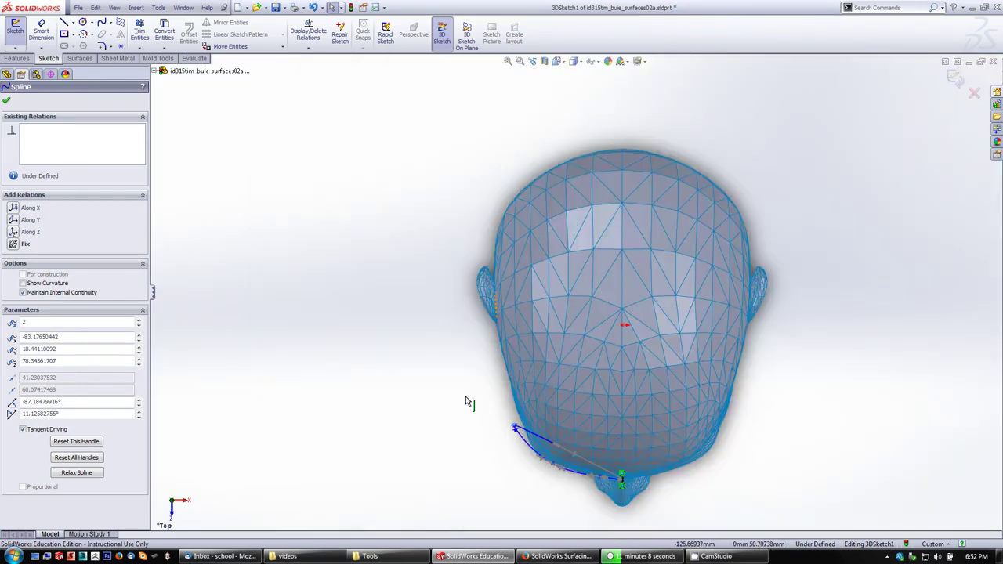
pyautogui.scroll(-5, 549, 423)
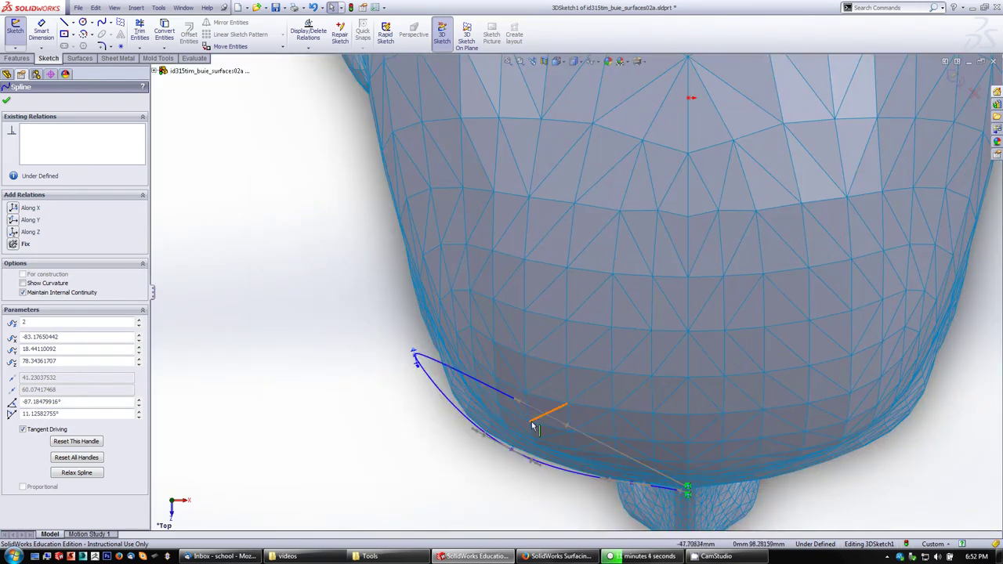
pyautogui.moveTo(514, 401); pyautogui.dragTo(504, 483)
pyautogui.moveTo(396, 455)
pyautogui.mouseDown(button='middle')
pyautogui.moveTo(633, 532)
pyautogui.moveTo(630, 509)
pyautogui.mouseUp(button='middle')
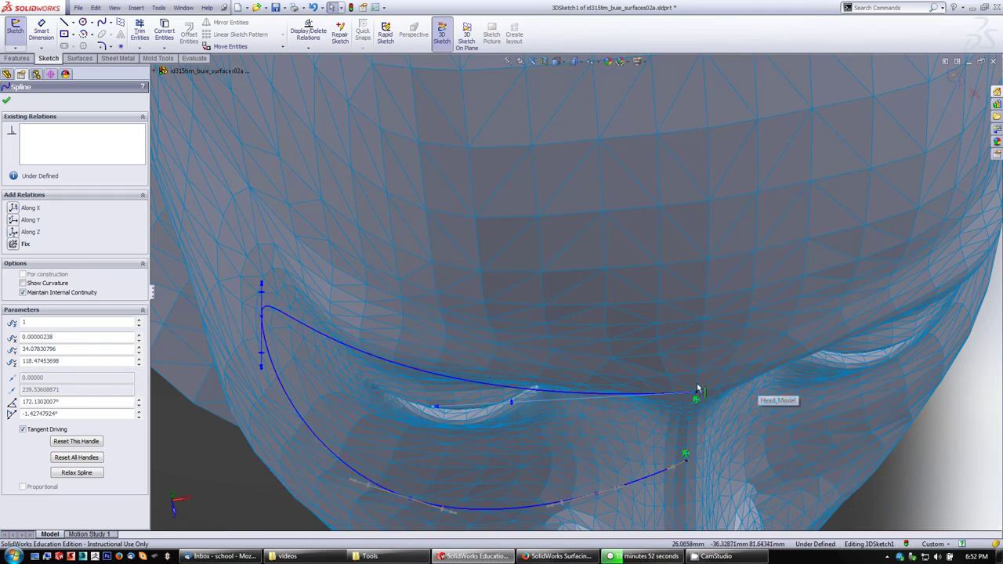
pyautogui.scroll(2, 546, 396)
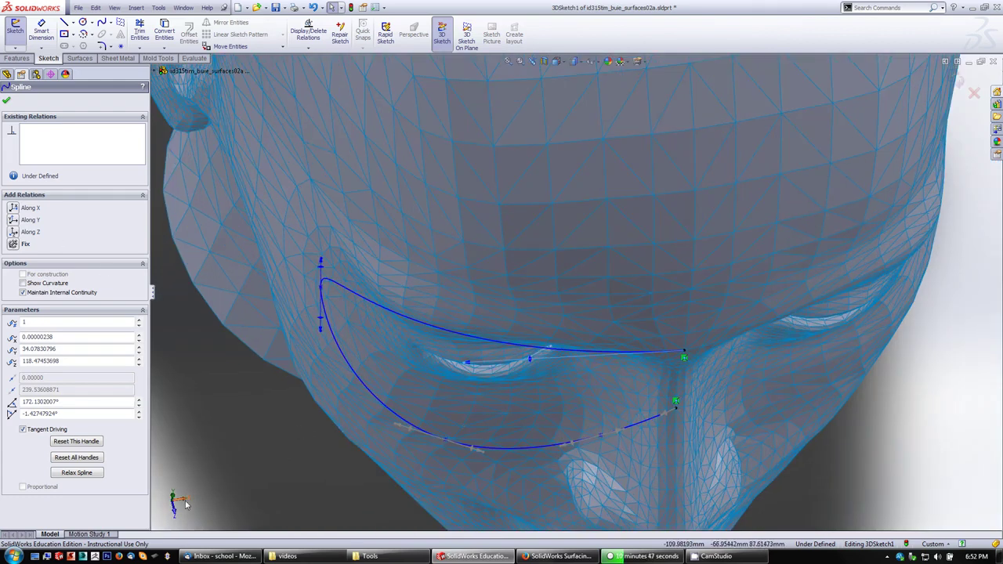
pyautogui.click(14, 208)
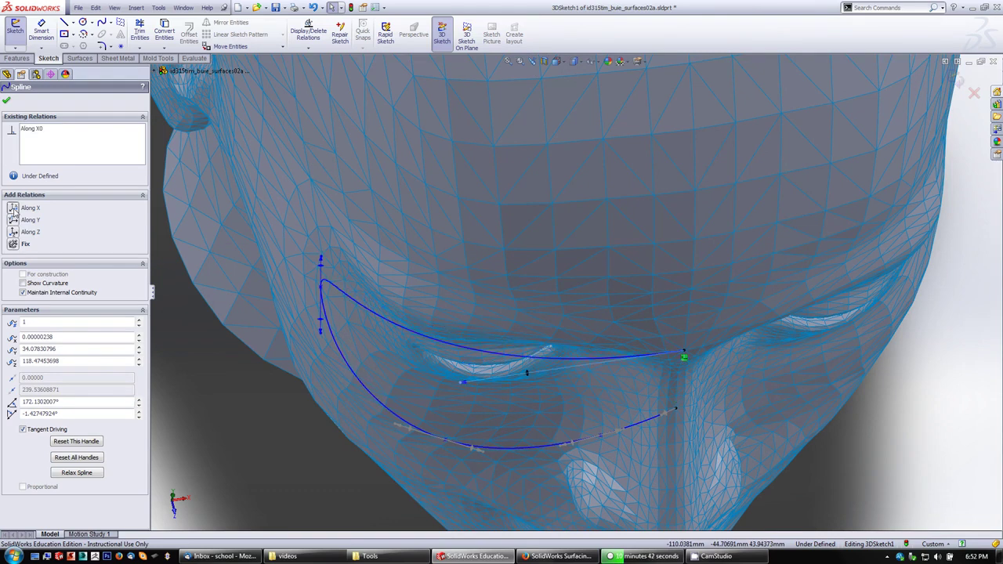
pyautogui.moveTo(459, 384); pyautogui.dragTo(491, 377)
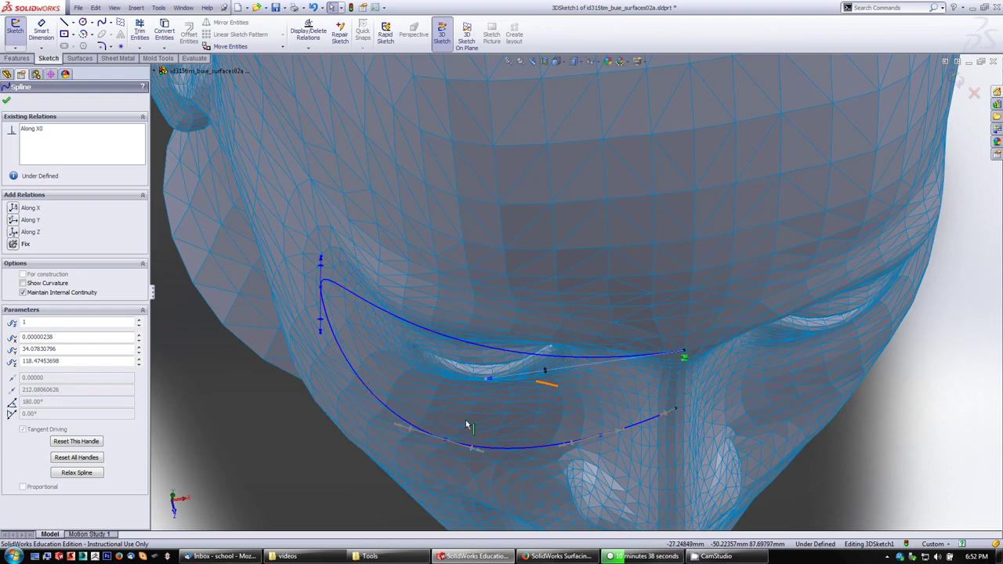
# Give the spline's nose-bridge end point an Along X relation
pyautogui.moveTo(372, 358); pyautogui.dragTo(455, 401, button='middle')
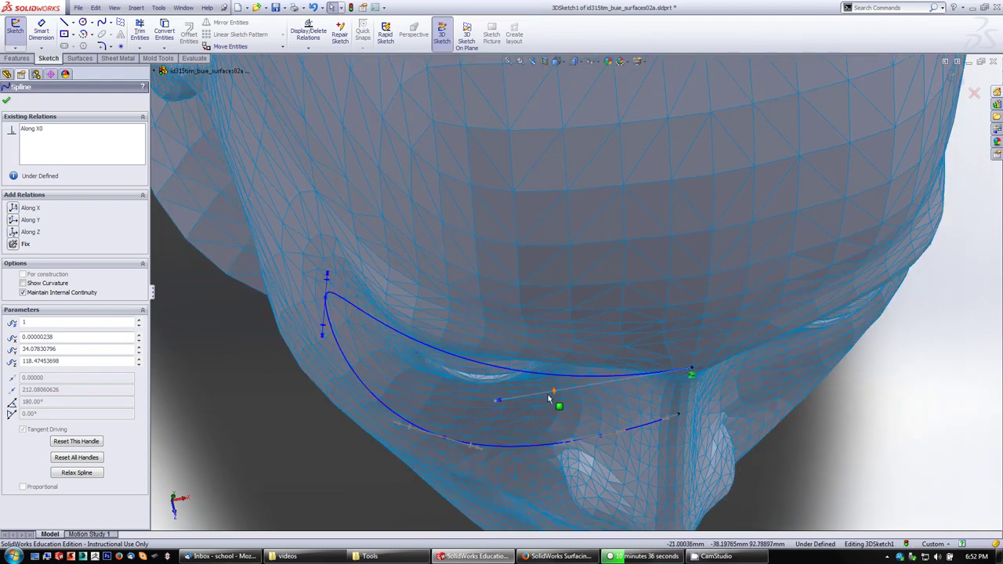
pyautogui.moveTo(548, 400); pyautogui.dragTo(441, 412, button='middle')
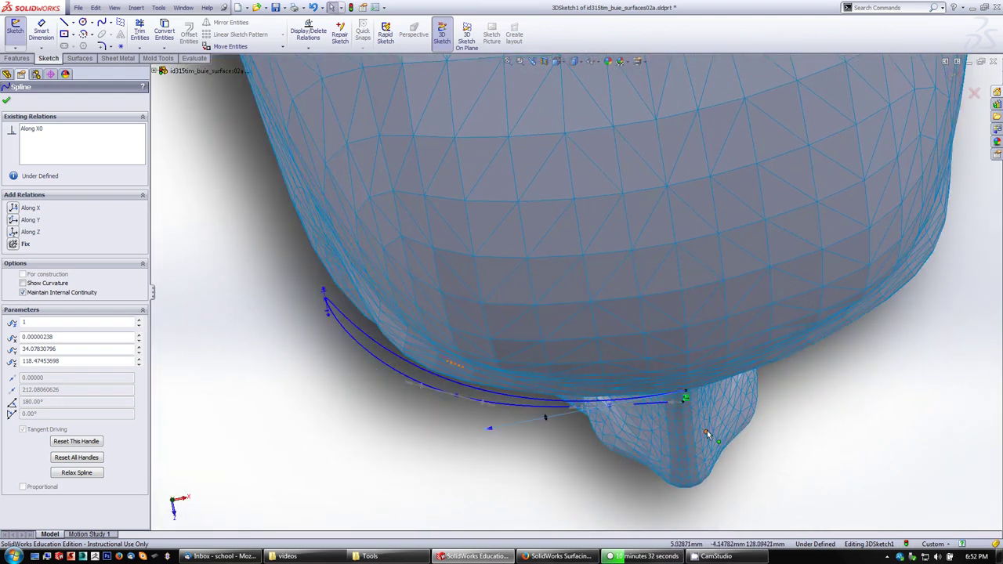
pyautogui.scroll(-8, 616, 363)
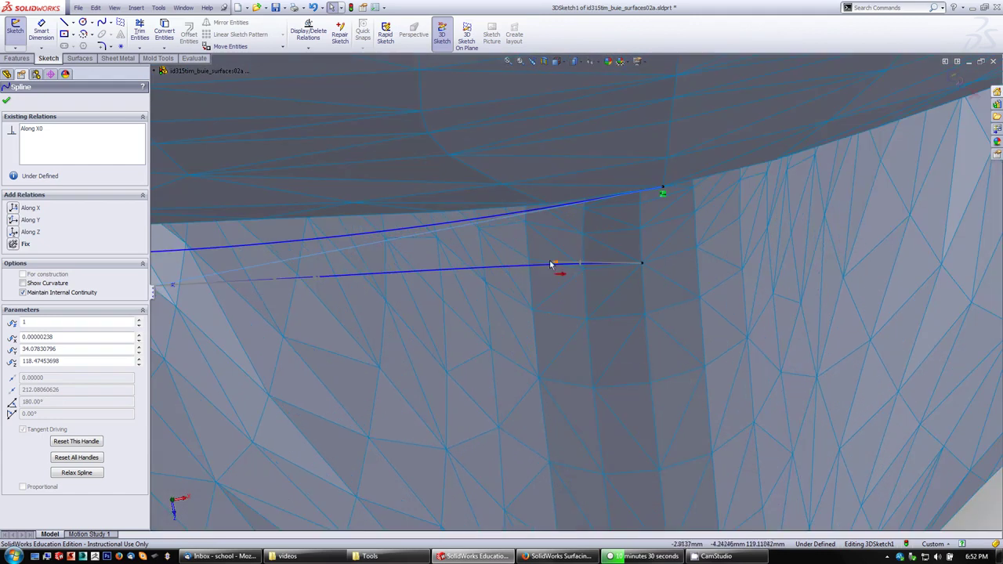
pyautogui.click(552, 265)
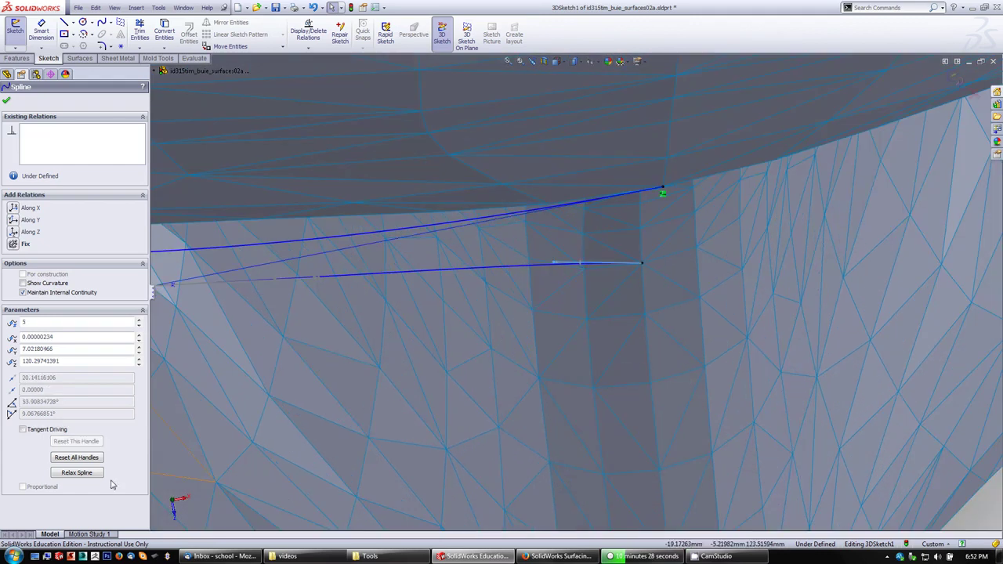
pyautogui.click(13, 208)
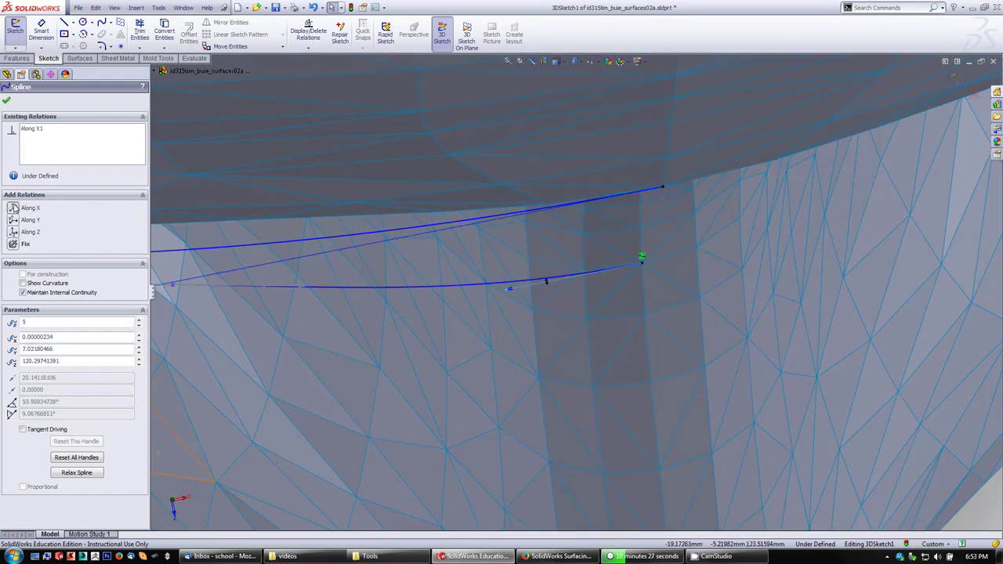
pyautogui.scroll(8, 468, 345)
pyautogui.moveTo(423, 388); pyautogui.dragTo(408, 345, button='middle')
# In the front view, move a lower spline point and pull its tangent to sweep along the cheek
pyautogui.click(424, 350)
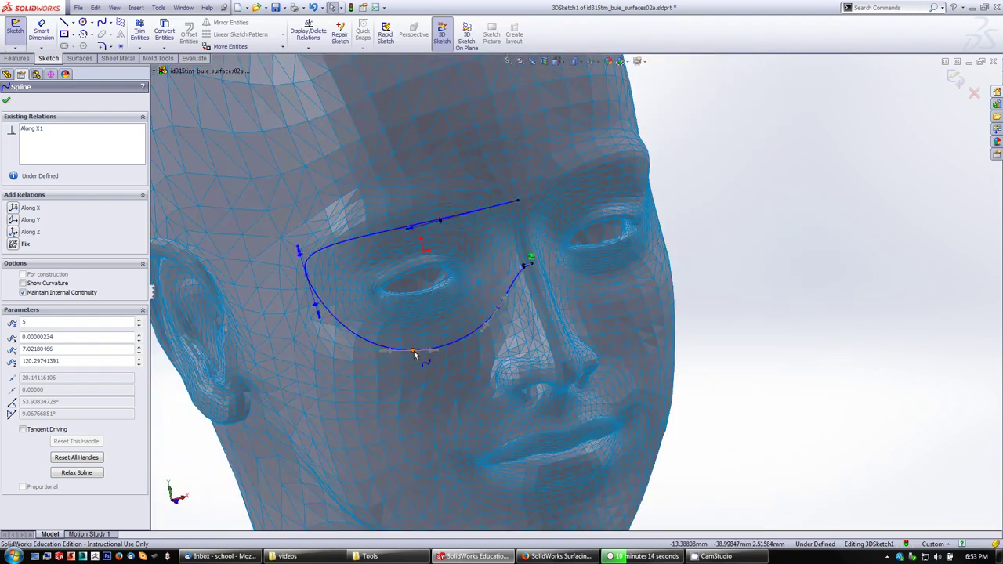
pyautogui.moveTo(430, 403); pyautogui.dragTo(459, 313, button='middle')
pyautogui.scroll(-5, 540, 350)
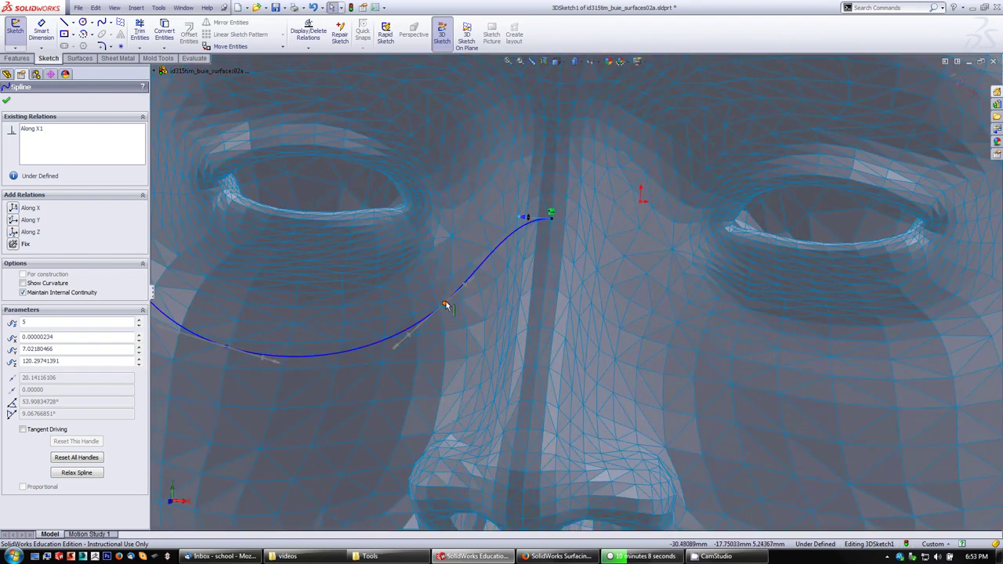
pyautogui.click(174, 505)
pyautogui.scroll(10, 427, 460)
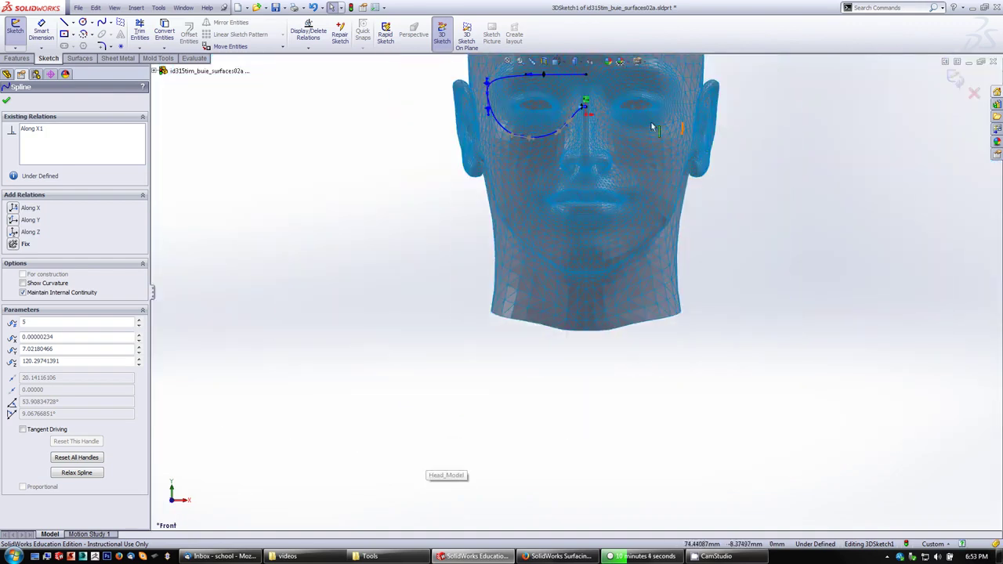
pyautogui.scroll(-5, 620, 266)
pyautogui.scroll(-5, 619, 262)
pyautogui.scroll(-3, 347, 180)
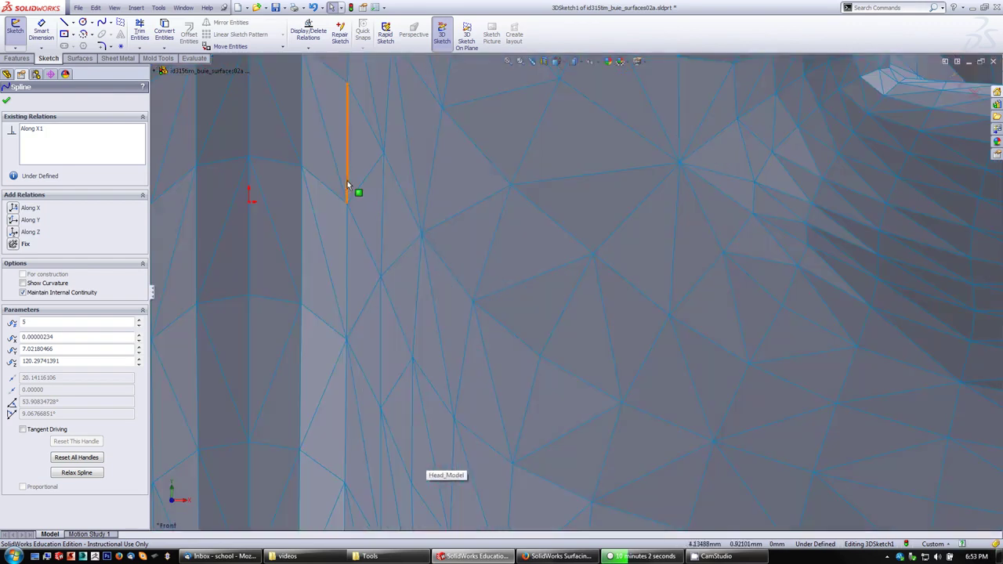
pyautogui.scroll(3, 347, 180)
pyautogui.scroll(-2, 275, 445)
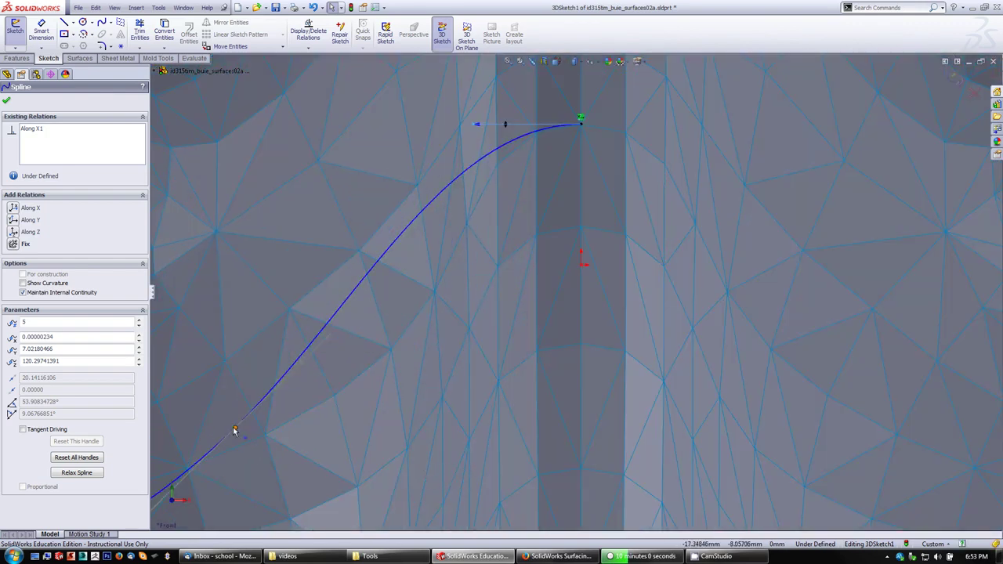
pyautogui.moveTo(233, 428); pyautogui.dragTo(296, 444)
pyautogui.scroll(3, 304, 442)
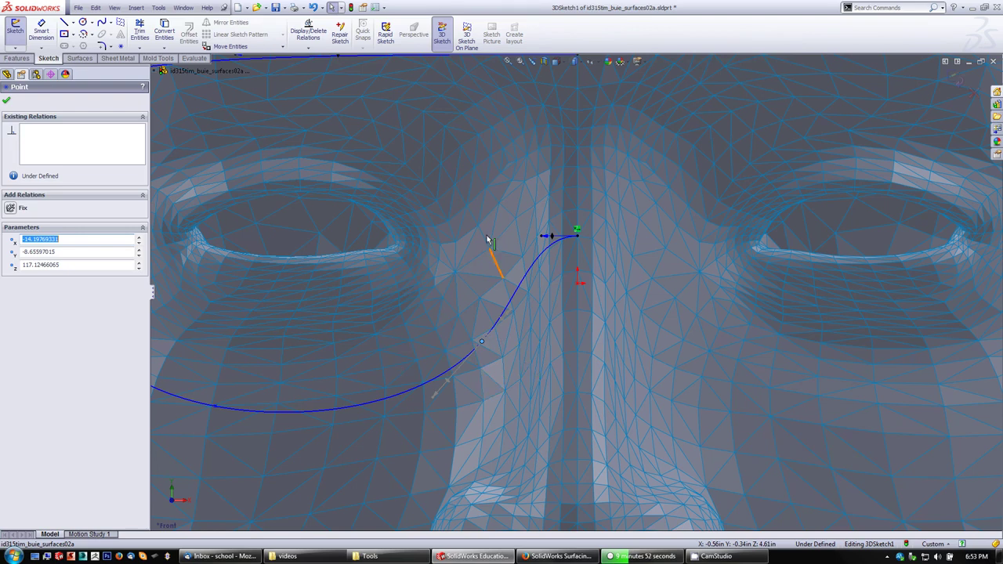
pyautogui.scroll(-3, 505, 356)
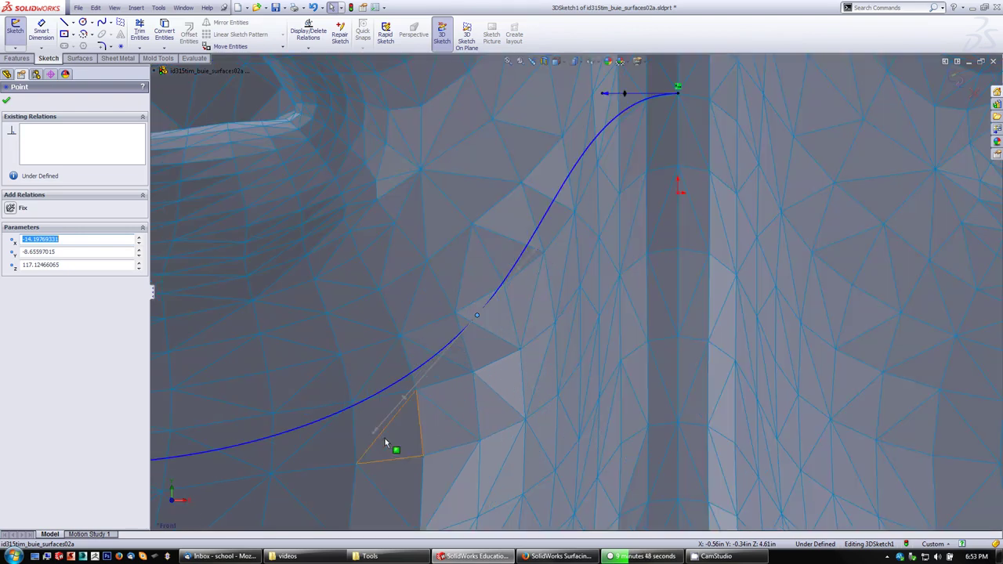
pyautogui.moveTo(378, 434); pyautogui.dragTo(418, 423)
# Smooth the curve beside the nose by adjusting its tangent and nudging the point, then check the fit
pyautogui.press('z')
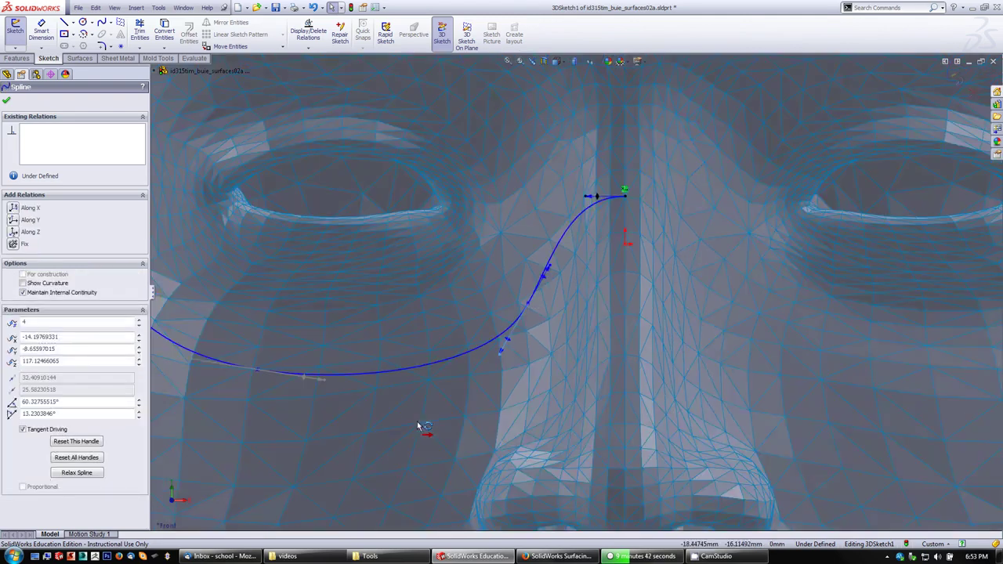
pyautogui.press('z')
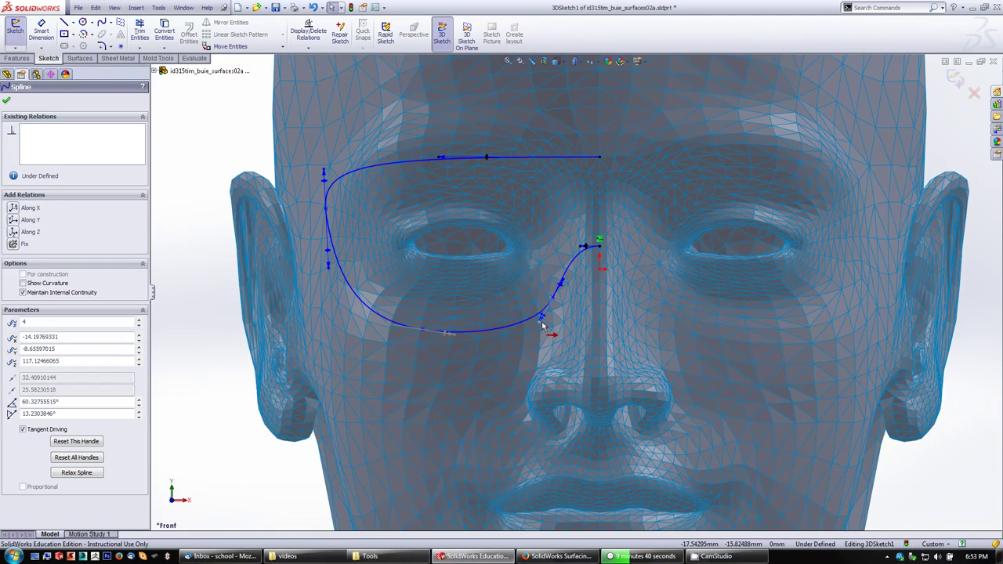
pyautogui.moveTo(539, 323); pyautogui.dragTo(539, 322)
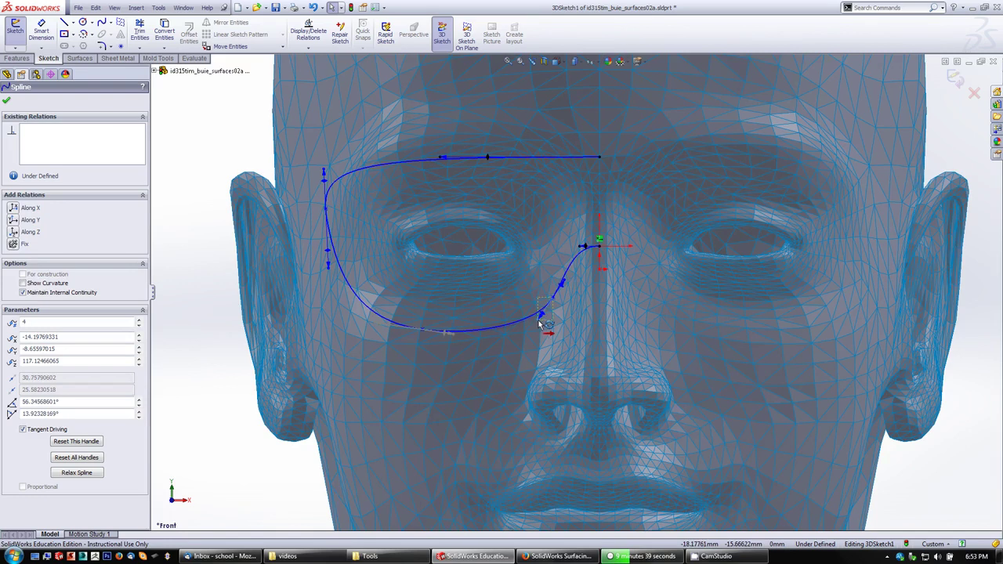
pyautogui.click(540, 317)
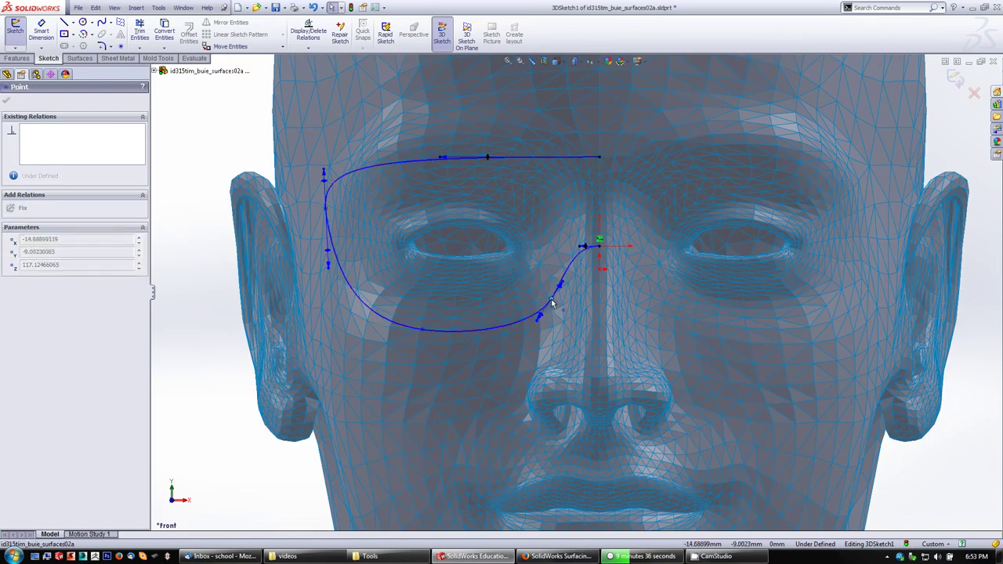
pyautogui.moveTo(551, 302); pyautogui.dragTo(545, 302)
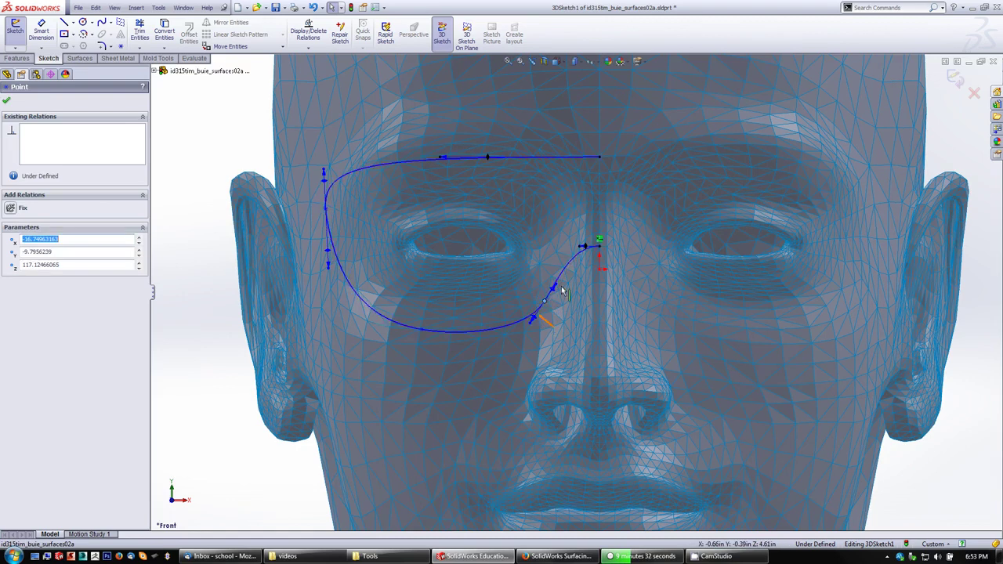
pyautogui.moveTo(563, 292)
pyautogui.mouseDown(button='middle')
pyautogui.moveTo(631, 336)
pyautogui.moveTo(578, 298)
pyautogui.moveTo(484, 269)
pyautogui.moveTo(513, 233)
pyautogui.moveTo(549, 290)
pyautogui.mouseUp(button='middle')
pyautogui.scroll(2, 601, 332)
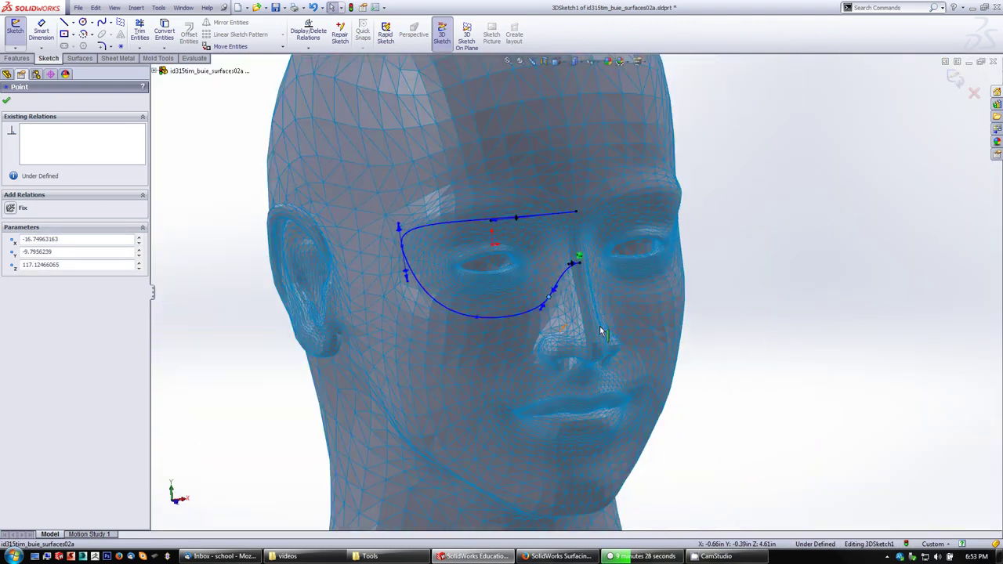
pyautogui.moveTo(660, 337); pyautogui.dragTo(408, 314, button='middle')
pyautogui.scroll(-3, 409, 313)
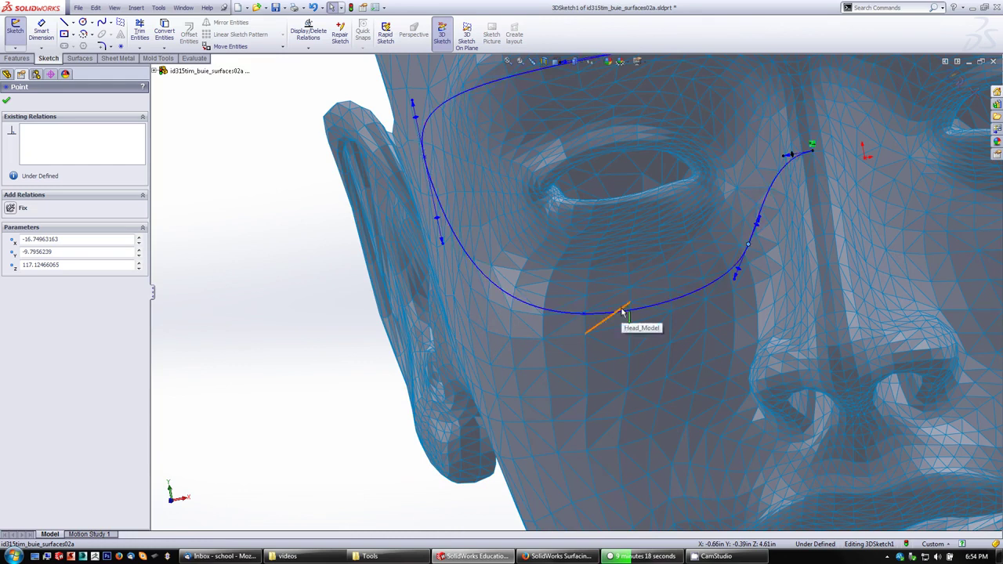
pyautogui.moveTo(622, 313); pyautogui.dragTo(417, 292, button='middle')
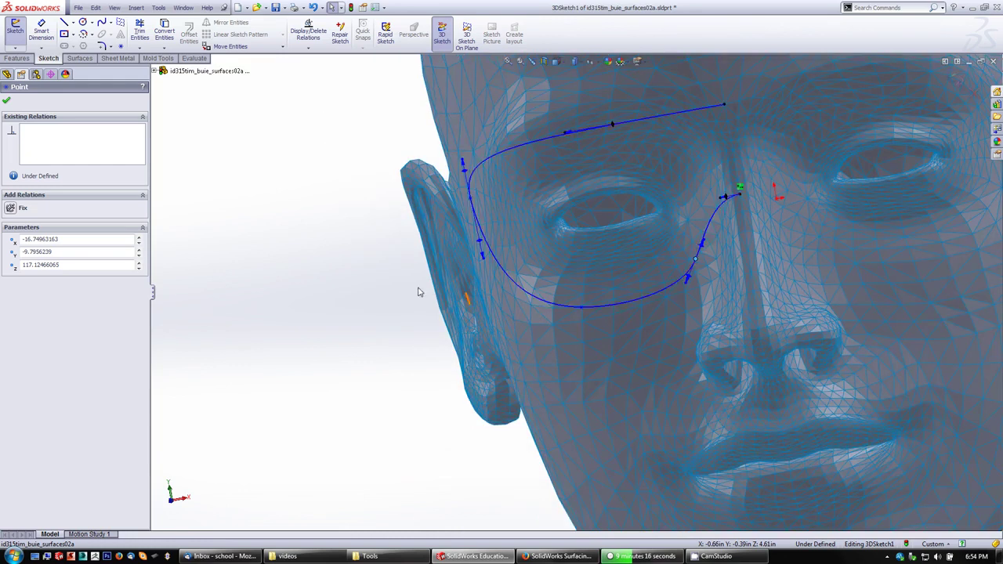
pyautogui.moveTo(361, 256); pyautogui.dragTo(513, 219, button='middle')
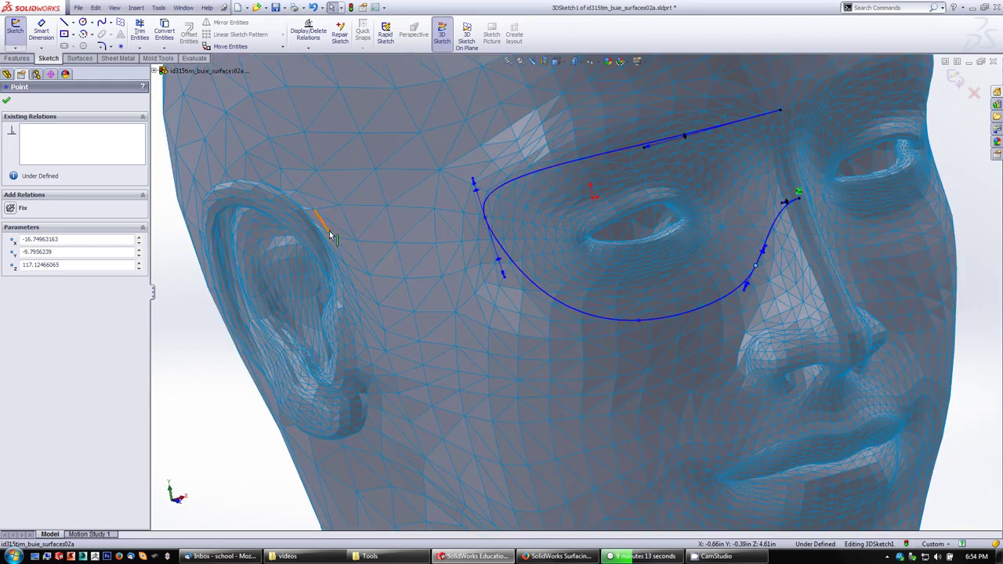
# Accept the point edits and use Split Entities to cut the spline at its outer eye corner
pyautogui.click(8, 101)
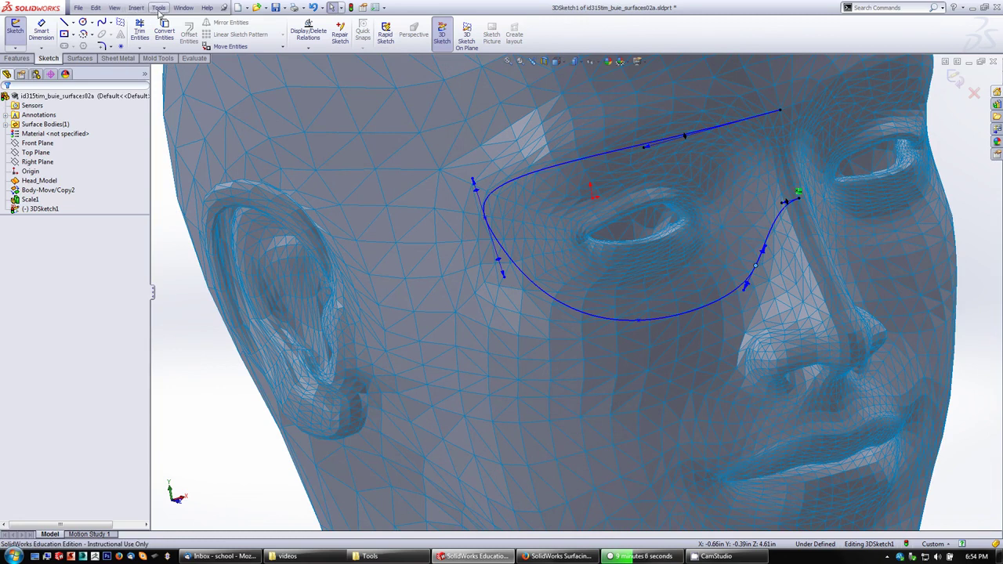
pyautogui.click(159, 8)
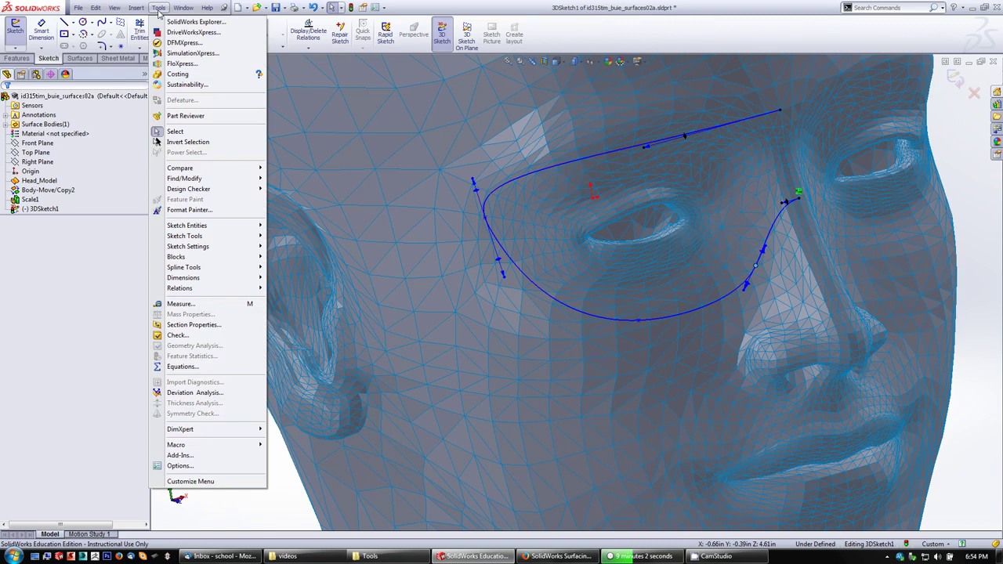
pyautogui.moveTo(195, 240)
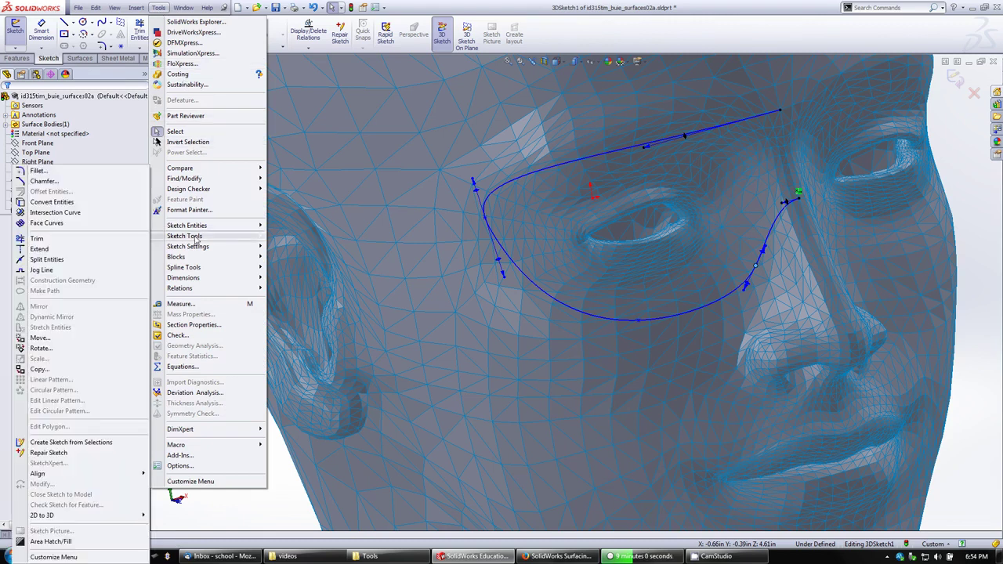
pyautogui.click(105, 259)
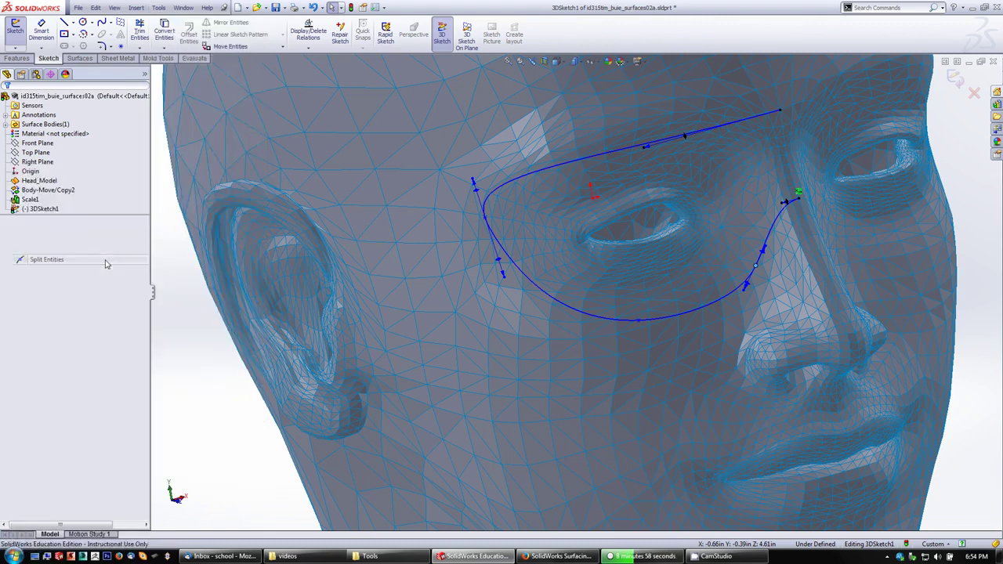
pyautogui.click(486, 222)
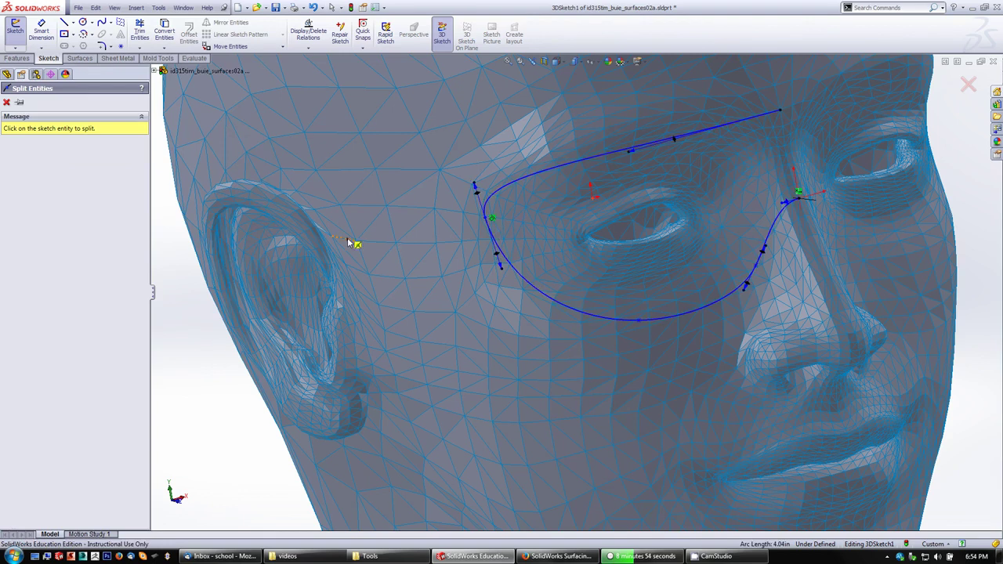
pyautogui.click(7, 103)
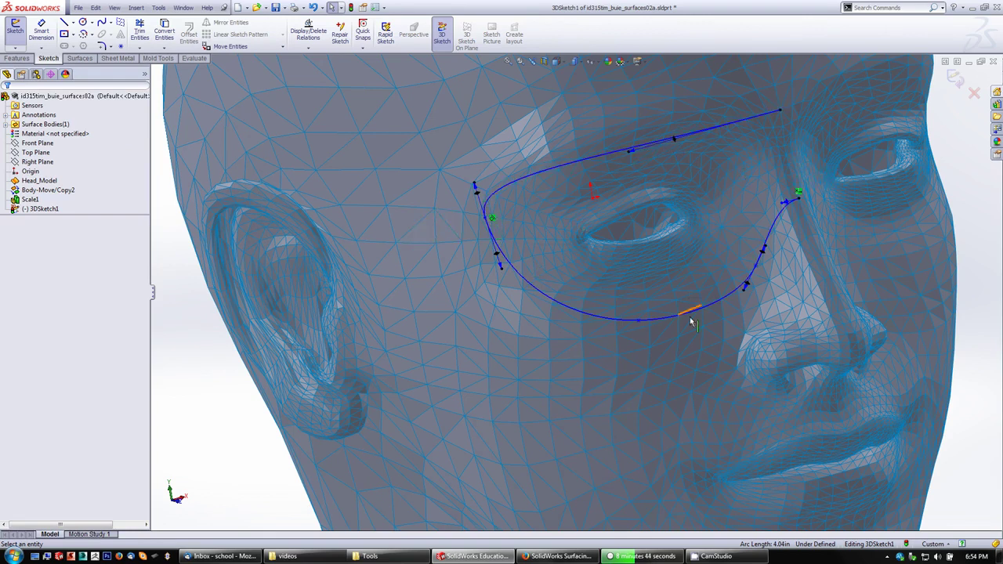
# Check the split outline from several angles and exit 3DSketch1
pyautogui.moveTo(458, 240); pyautogui.dragTo(380, 214, button='middle')
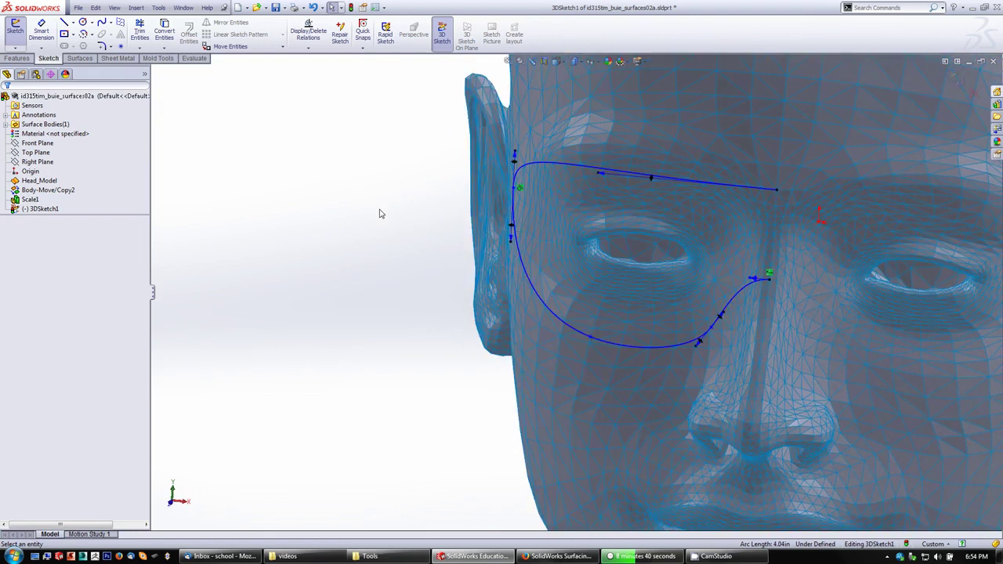
pyautogui.moveTo(390, 225); pyautogui.dragTo(395, 247, button='middle')
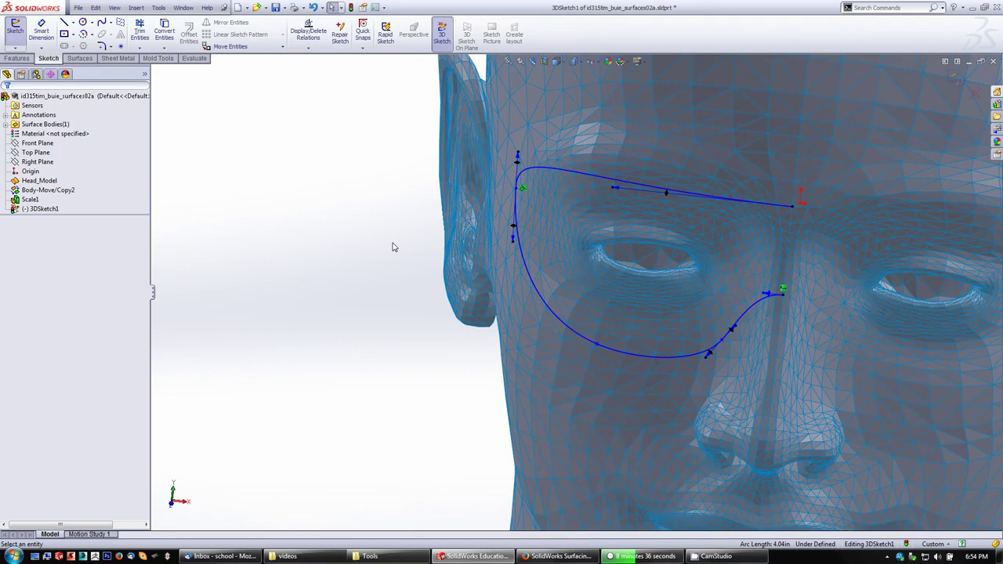
pyautogui.moveTo(824, 265); pyautogui.dragTo(535, 249, button='middle')
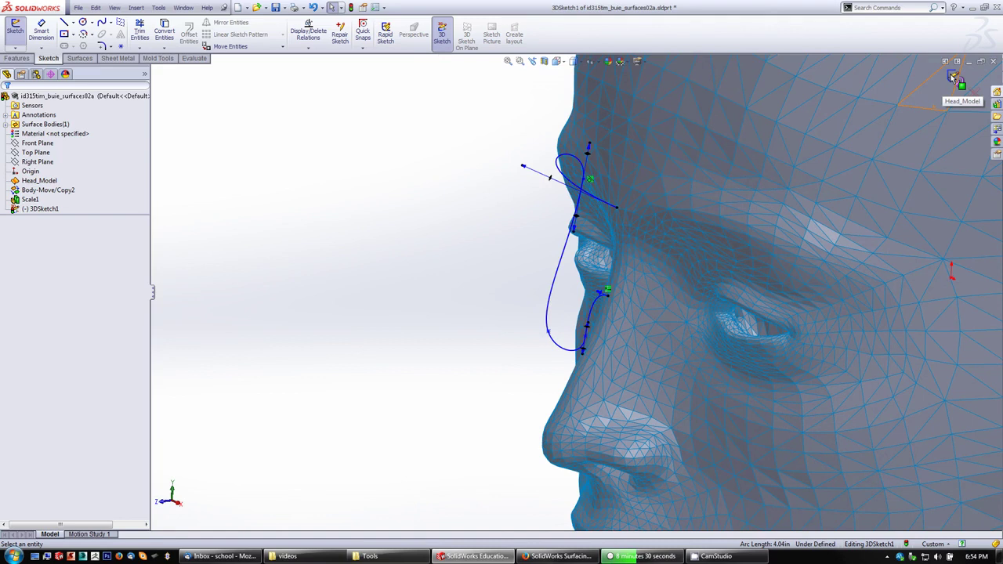
pyautogui.click(954, 77)
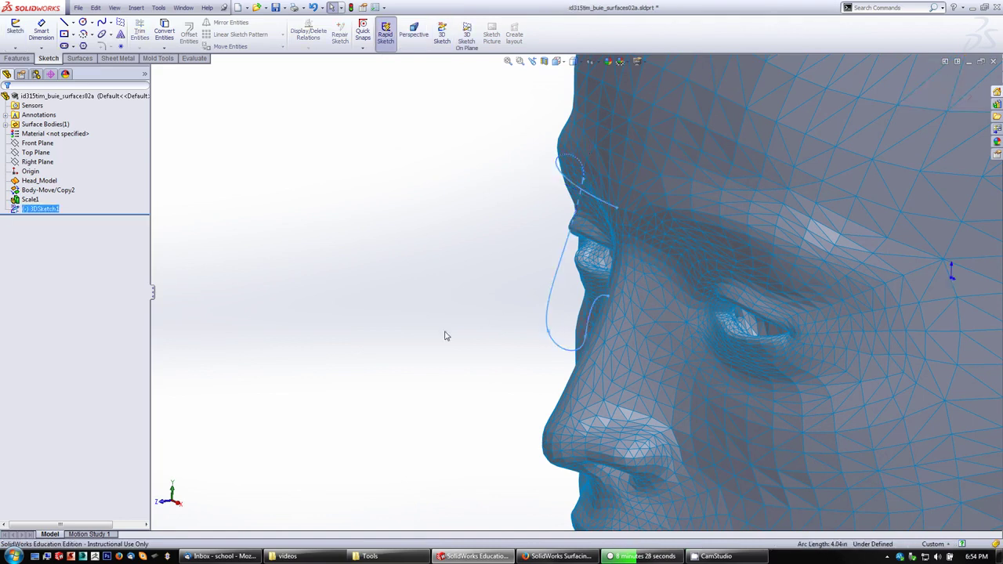
pyautogui.moveTo(444, 336)
pyautogui.mouseDown(button='middle')
pyautogui.moveTo(434, 248)
pyautogui.moveTo(430, 267)
pyautogui.moveTo(447, 298)
pyautogui.moveTo(477, 309)
pyautogui.mouseUp(button='middle')
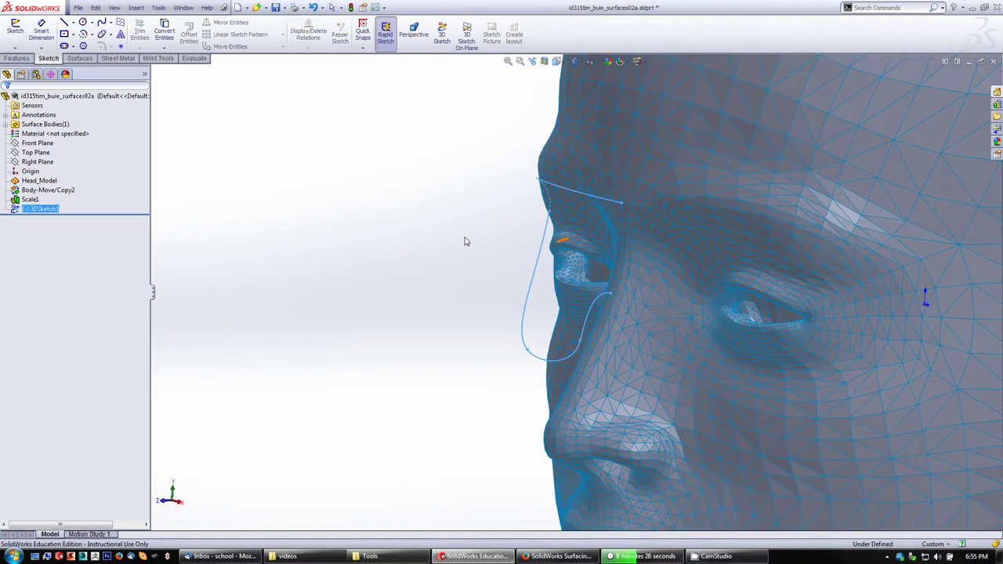
pyautogui.click(37, 161)
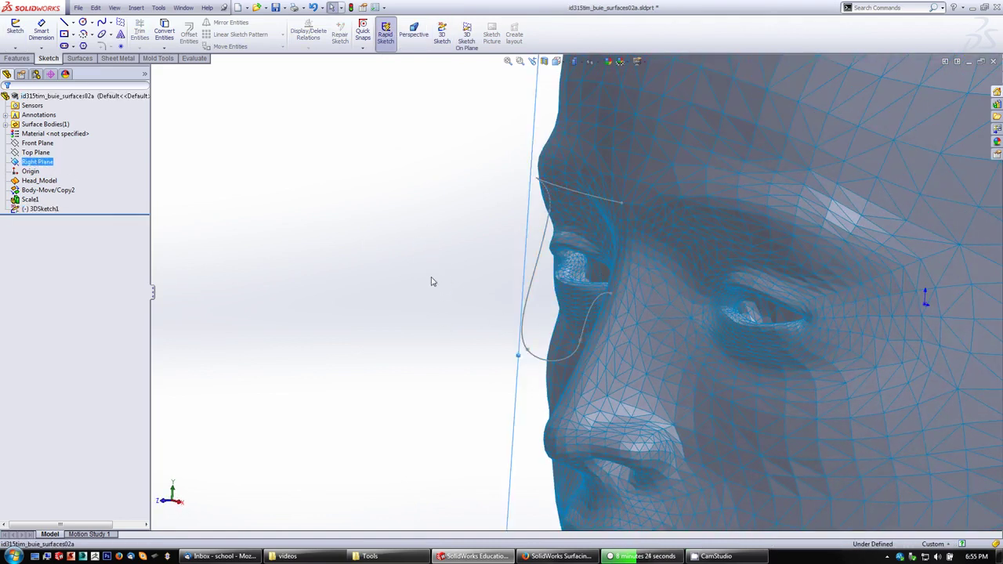
# Hide the Head_Model mesh so only the lens-outline 3D sketch remains visible
pyautogui.moveTo(432, 280); pyautogui.dragTo(665, 241, button='middle')
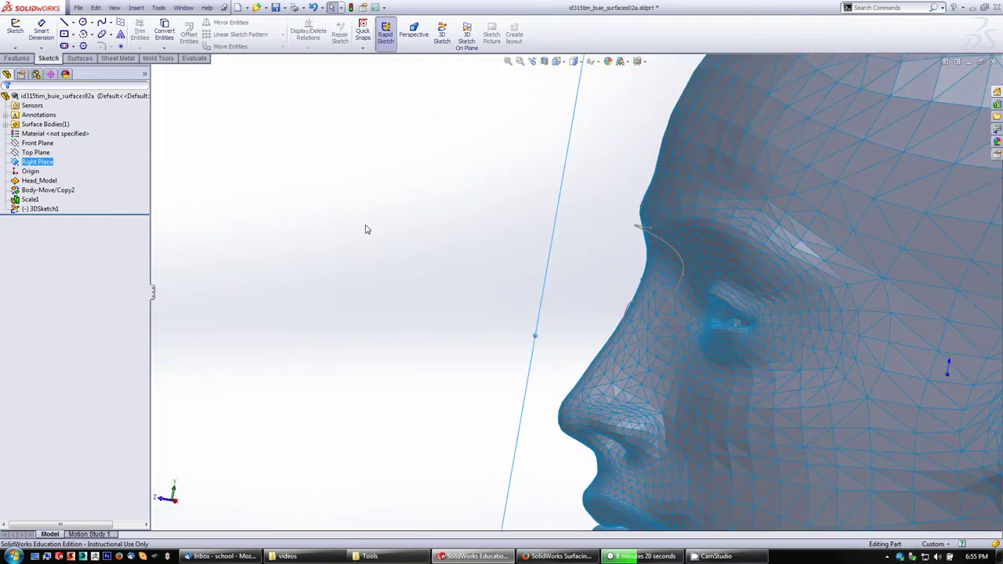
pyautogui.moveTo(365, 230); pyautogui.dragTo(378, 263, button='middle')
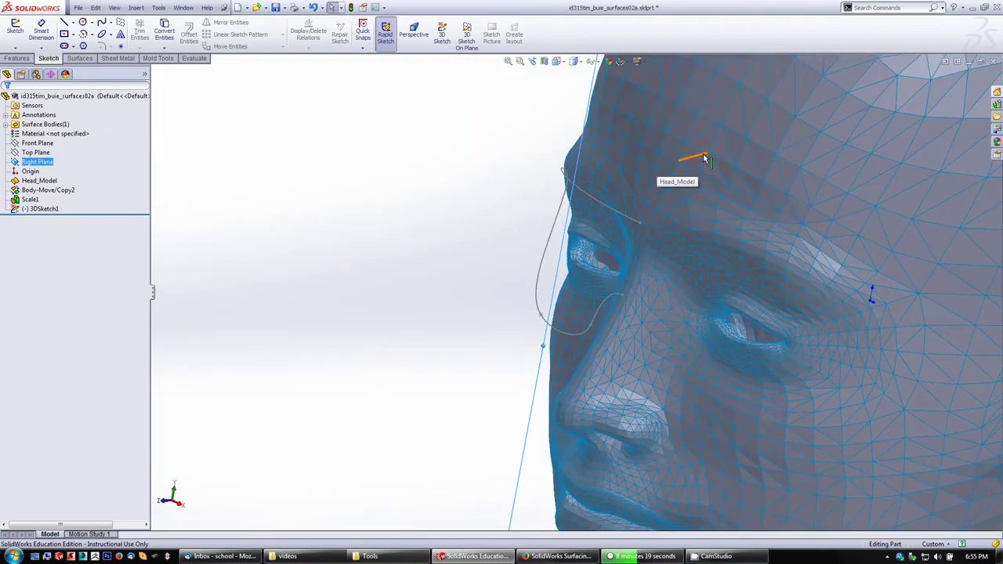
pyautogui.click(404, 186)
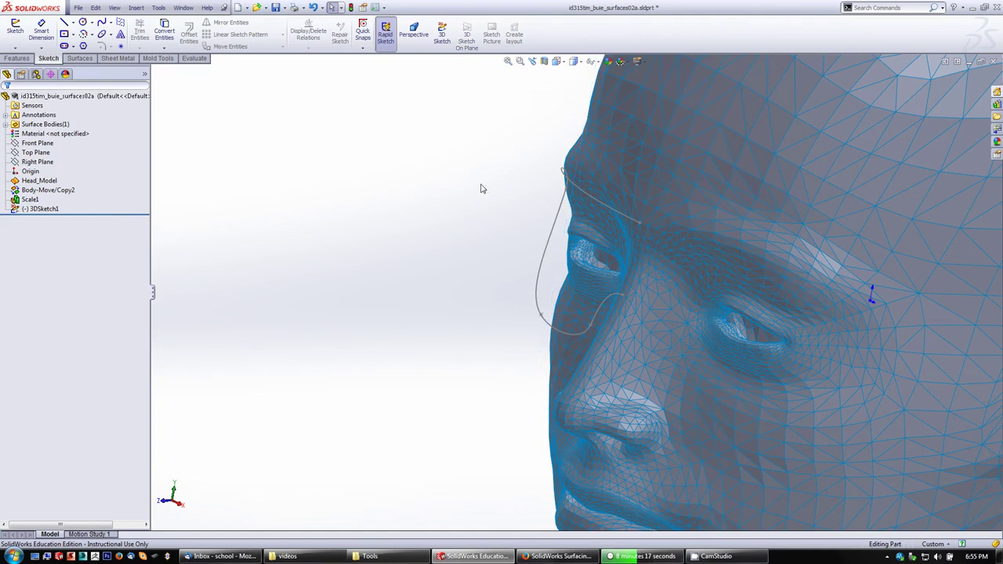
pyautogui.click(671, 186)
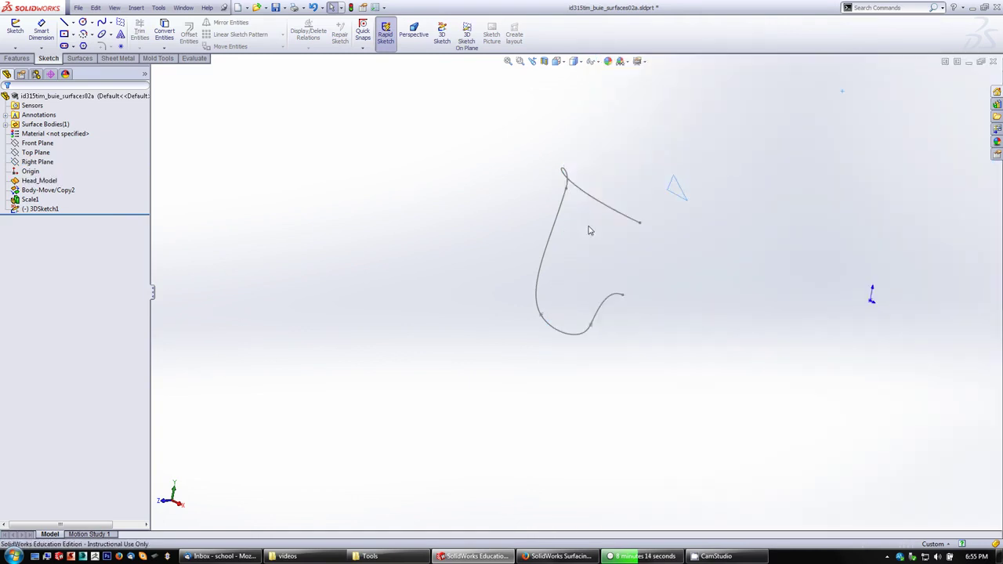
pyautogui.moveTo(687, 259); pyautogui.dragTo(647, 227, button='middle')
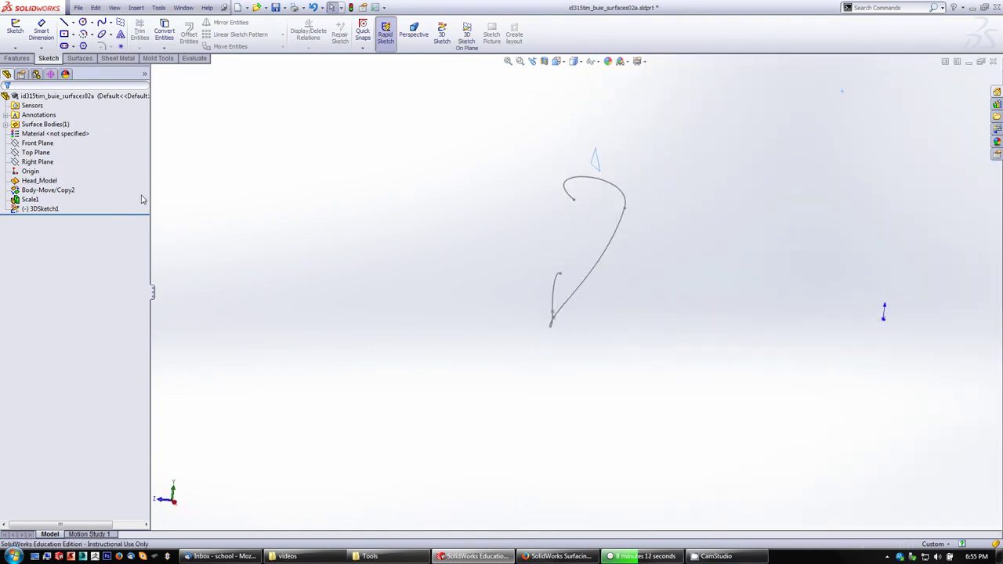
# On a Right Plane sketch, draw a spline joining the outline's upper and lower endpoints, then nudge its lower end
pyautogui.click(37, 162)
pyautogui.click(47, 147)
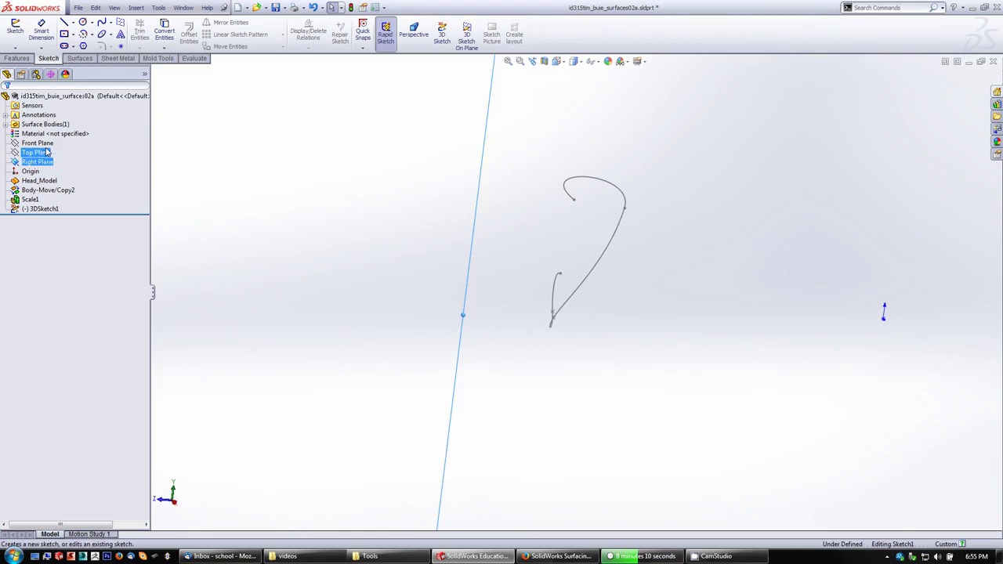
pyautogui.scroll(2, 552, 225)
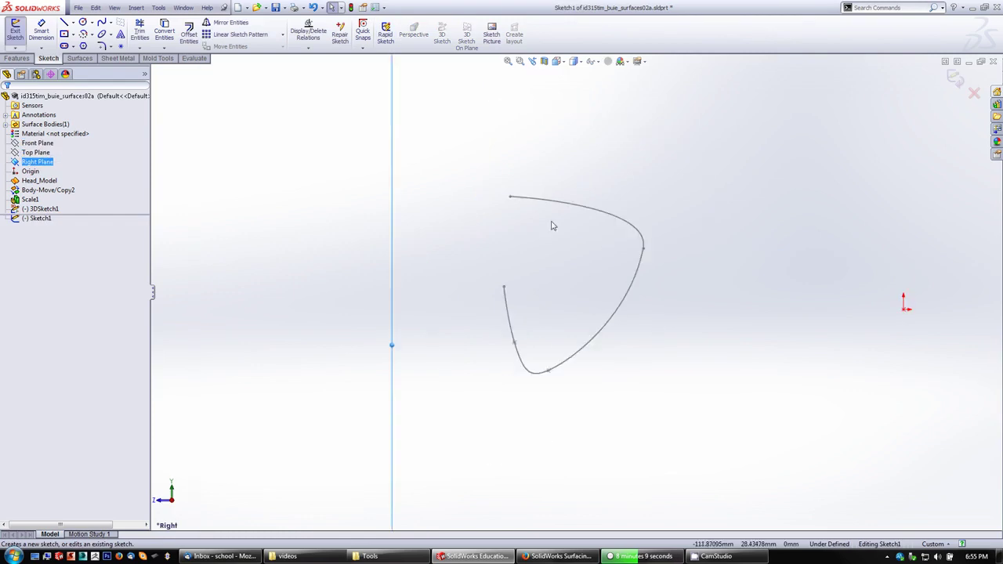
pyautogui.scroll(-3, 551, 225)
pyautogui.click(102, 22)
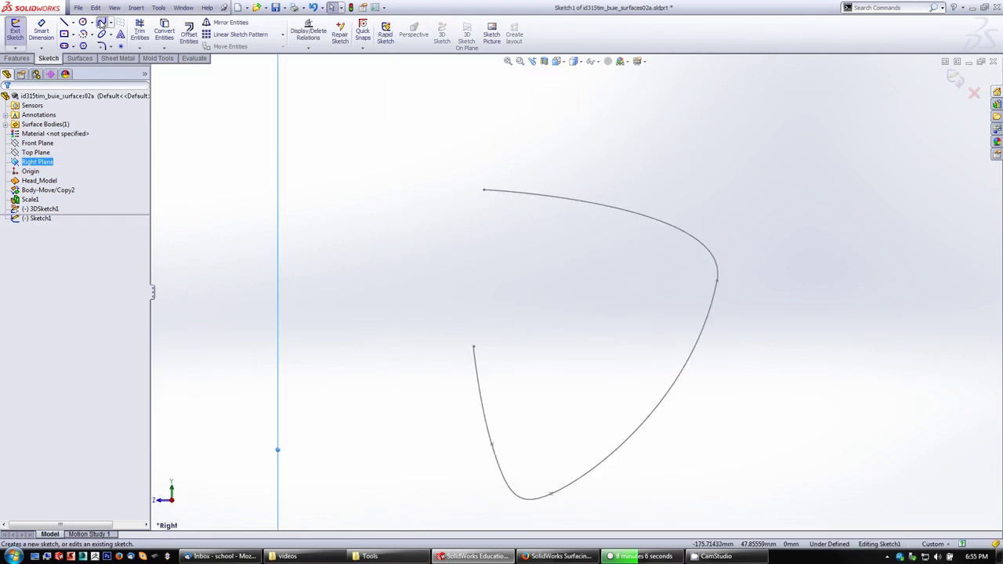
pyautogui.click(485, 192)
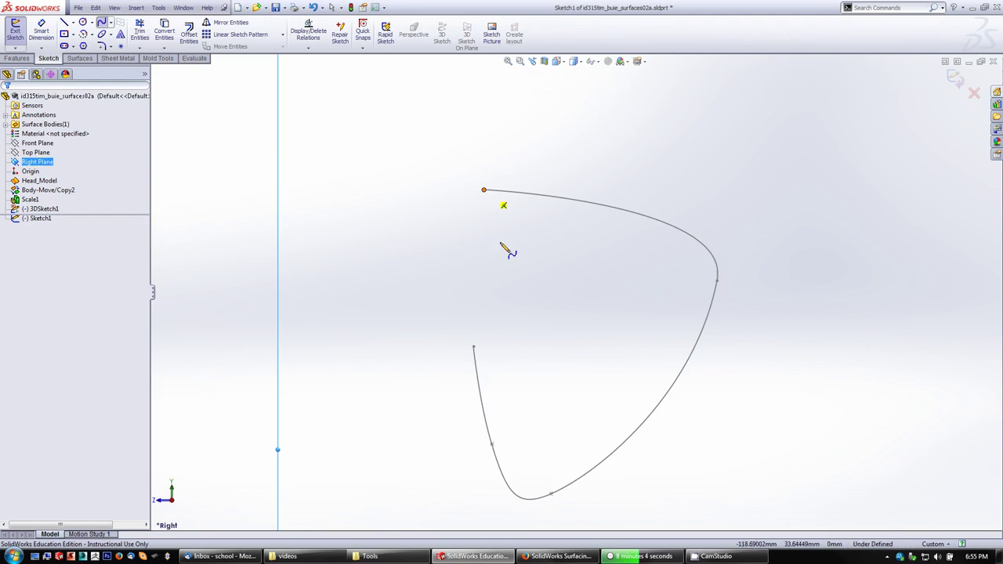
pyautogui.click(474, 347)
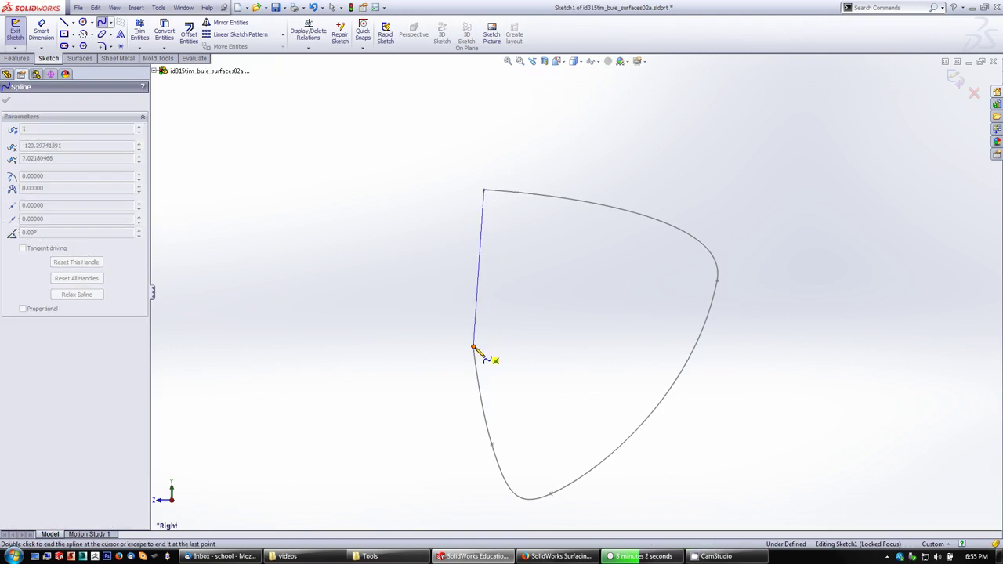
pyautogui.press('Escape')
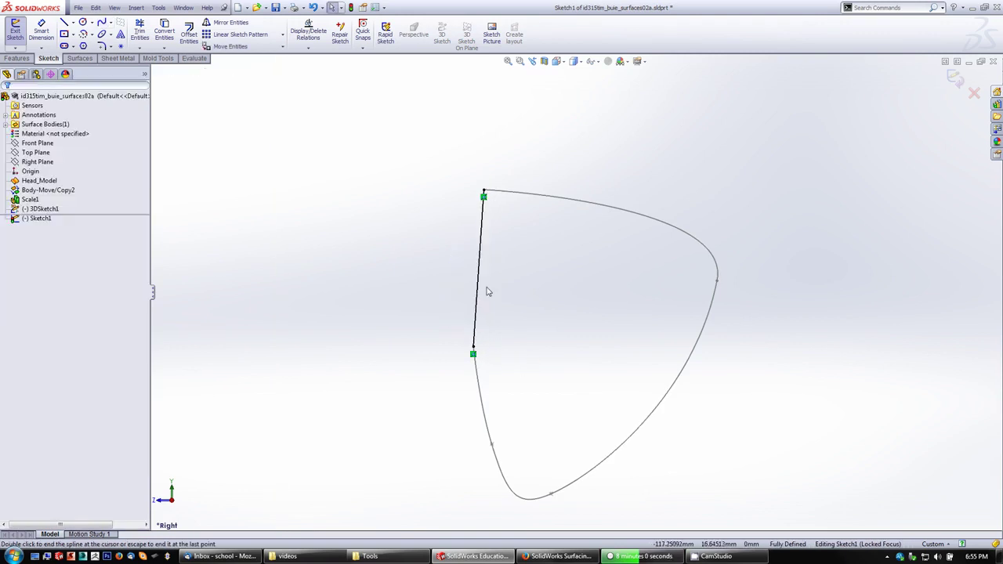
pyautogui.press('Escape')
pyautogui.doubleClick(473, 349)
pyautogui.moveTo(478, 285); pyautogui.dragTo(472, 288)
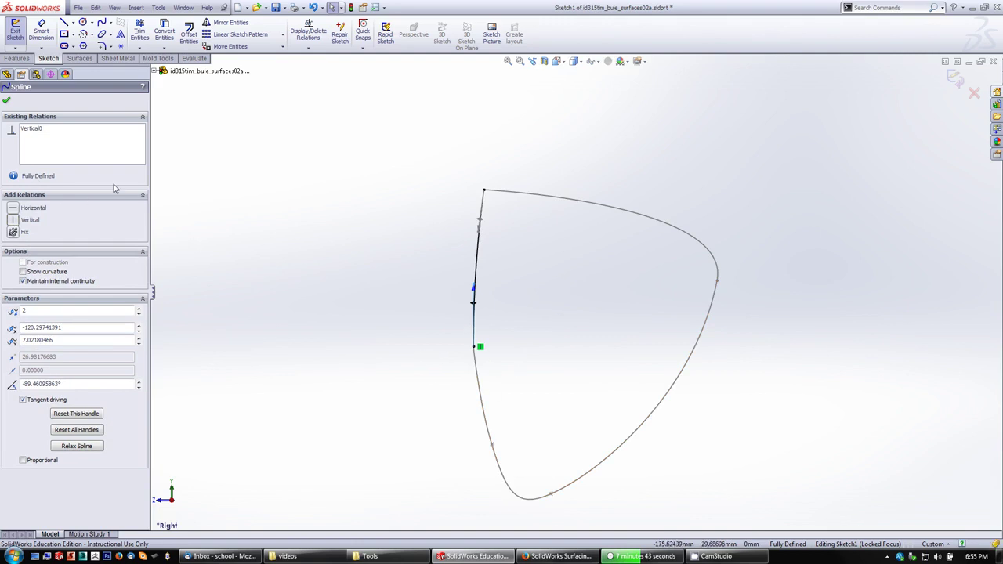
# Make the short connecting spline tangent to the 3D lens curve and exit the Right Plane sketch
pyautogui.click(275, 243)
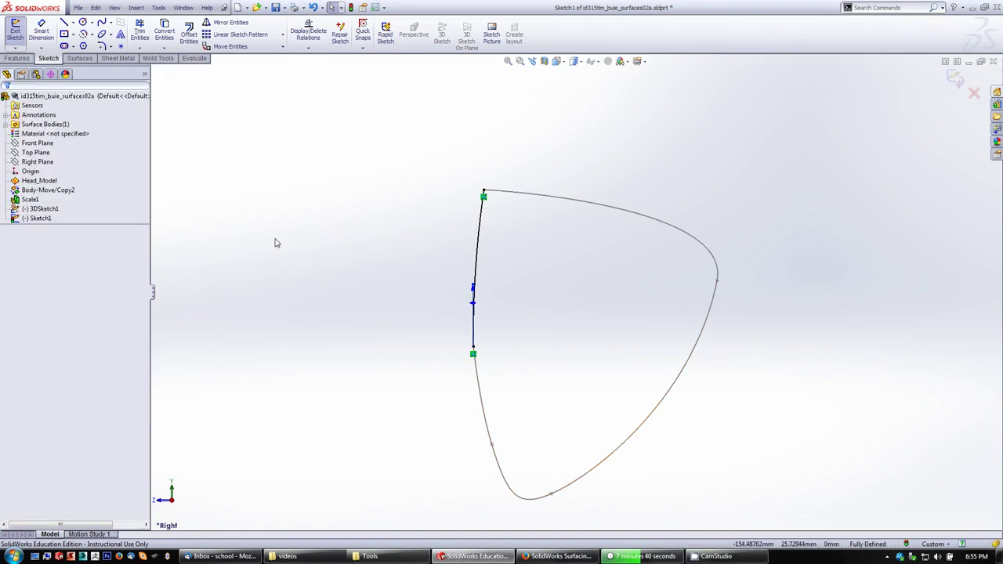
pyautogui.click(481, 390)
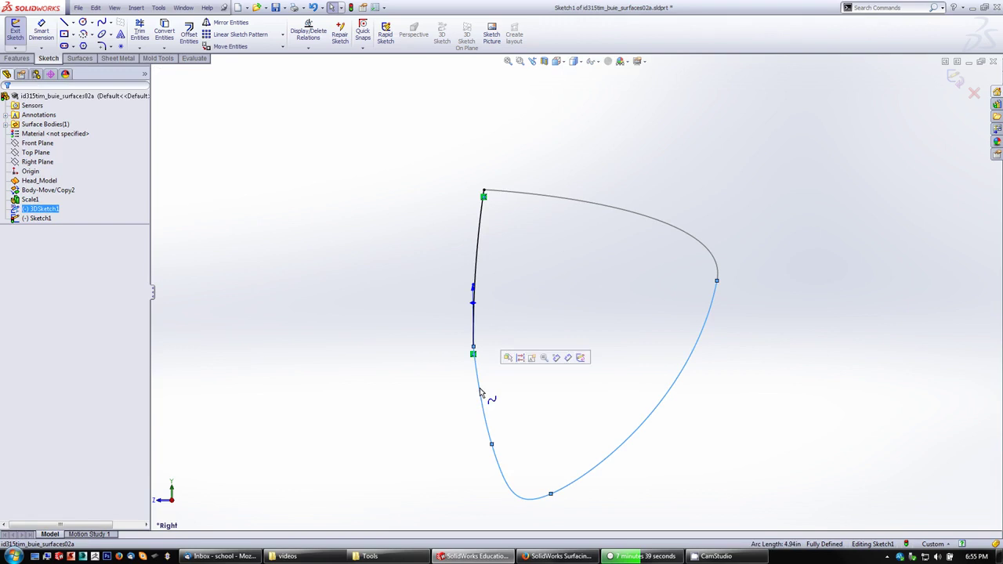
pyautogui.keyDown('ctrl'); pyautogui.click(479, 247); pyautogui.keyUp('ctrl')
pyautogui.click(506, 210)
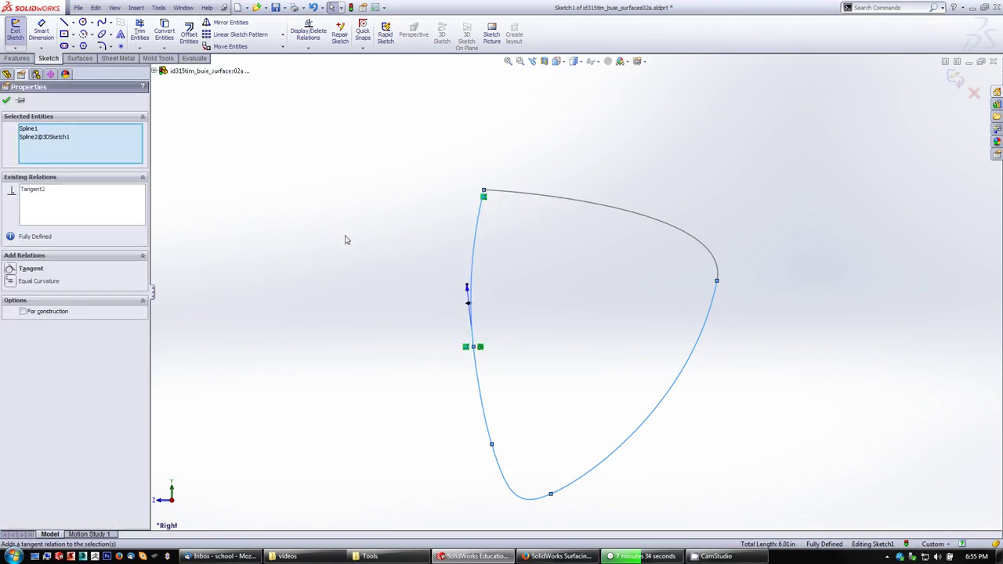
pyautogui.moveTo(347, 240)
pyautogui.mouseDown(button='middle')
pyautogui.moveTo(376, 224)
pyautogui.moveTo(403, 271)
pyautogui.moveTo(384, 264)
pyautogui.moveTo(372, 228)
pyautogui.moveTo(368, 259)
pyautogui.moveTo(441, 278)
pyautogui.moveTo(483, 233)
pyautogui.moveTo(389, 132)
pyautogui.moveTo(432, 141)
pyautogui.moveTo(381, 203)
pyautogui.moveTo(342, 192)
pyautogui.moveTo(408, 204)
pyautogui.moveTo(415, 275)
pyautogui.moveTo(509, 350)
pyautogui.moveTo(554, 450)
pyautogui.moveTo(432, 435)
pyautogui.moveTo(334, 448)
pyautogui.moveTo(353, 405)
pyautogui.moveTo(335, 404)
pyautogui.moveTo(466, 414)
pyautogui.moveTo(506, 403)
pyautogui.moveTo(396, 256)
pyautogui.moveTo(475, 306)
pyautogui.moveTo(455, 285)
pyautogui.moveTo(396, 329)
pyautogui.mouseUp(button='middle')
pyautogui.click(765, 162)
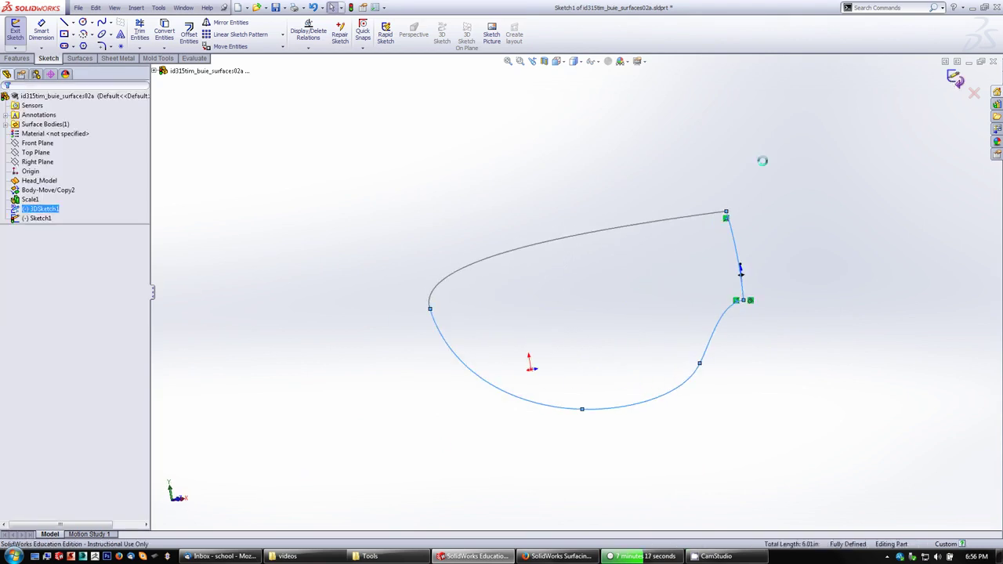
pyautogui.moveTo(764, 161)
pyautogui.mouseDown(button='middle')
pyautogui.moveTo(526, 209)
pyautogui.moveTo(593, 283)
pyautogui.moveTo(516, 185)
pyautogui.moveTo(521, 130)
pyautogui.moveTo(658, 335)
pyautogui.mouseUp(button='middle')
# Start a new 3D sketch on the lens loop
pyautogui.moveTo(510, 273); pyautogui.dragTo(464, 226, button='middle')
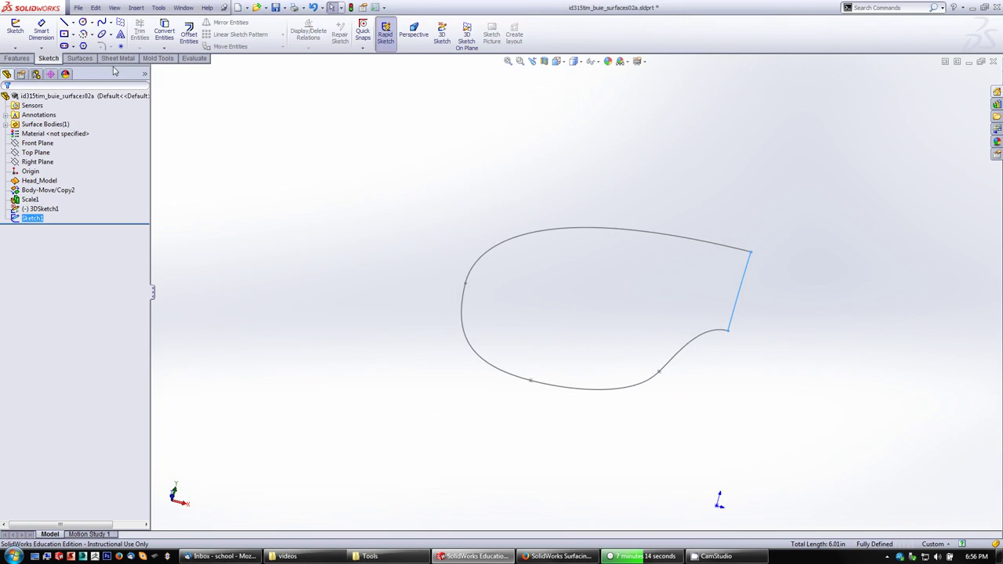
pyautogui.click(16, 48)
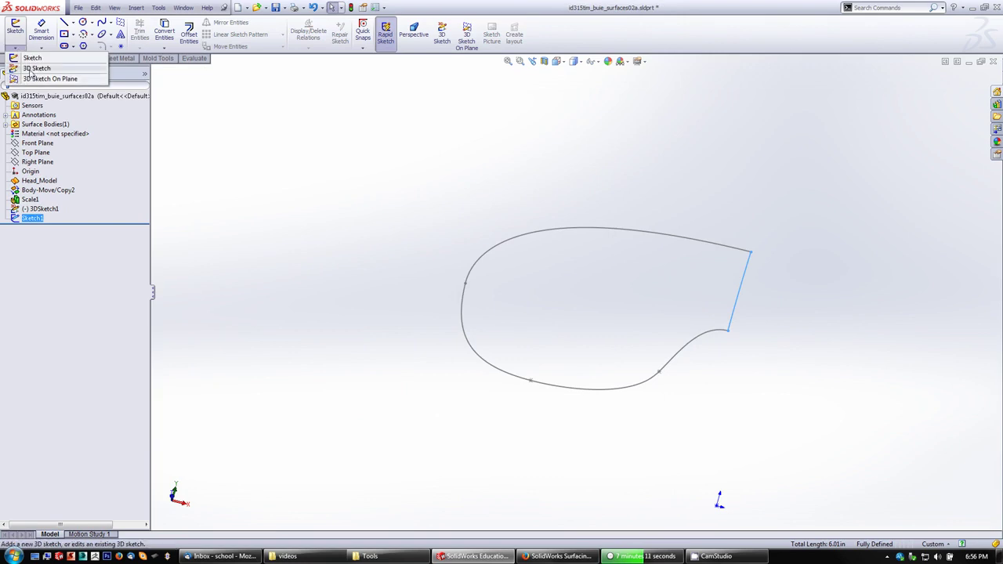
pyautogui.click(32, 69)
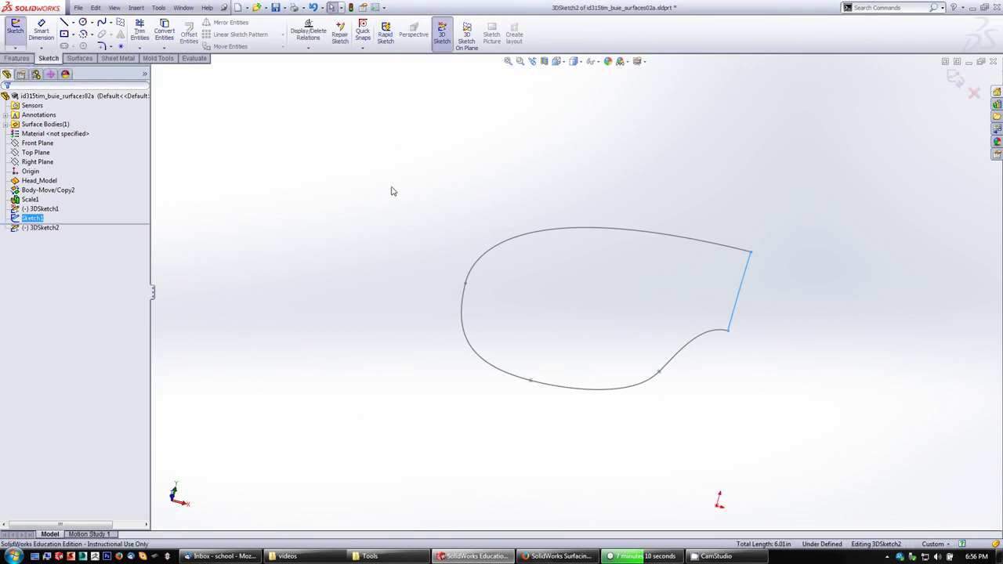
pyautogui.moveTo(391, 188)
pyautogui.mouseDown(button='middle')
pyautogui.moveTo(373, 152)
pyautogui.moveTo(451, 278)
pyautogui.mouseUp(button='middle')
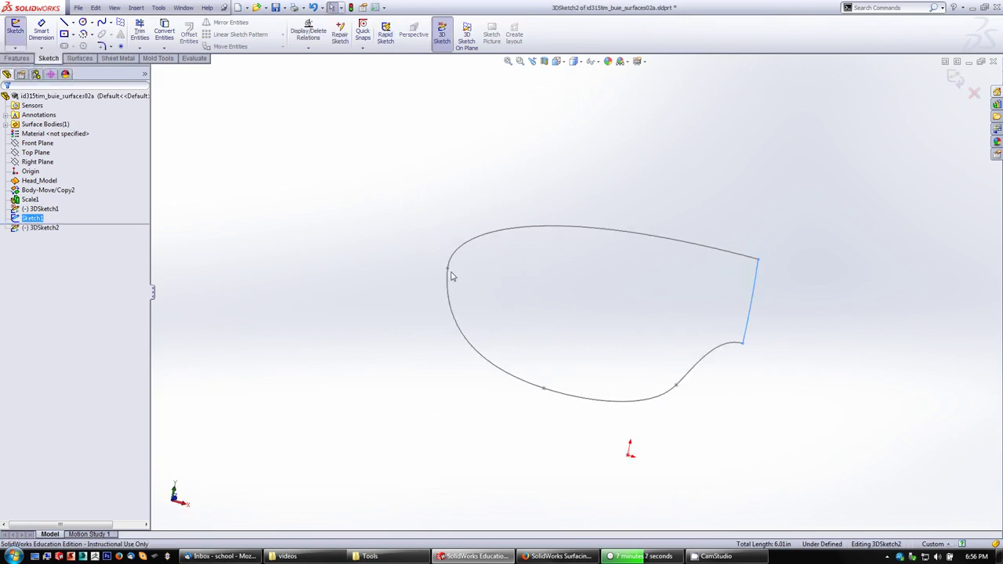
# Draw a straight spline from the loop's left end to its right edge, with its end snapped onto the vertical edge
pyautogui.press('s')
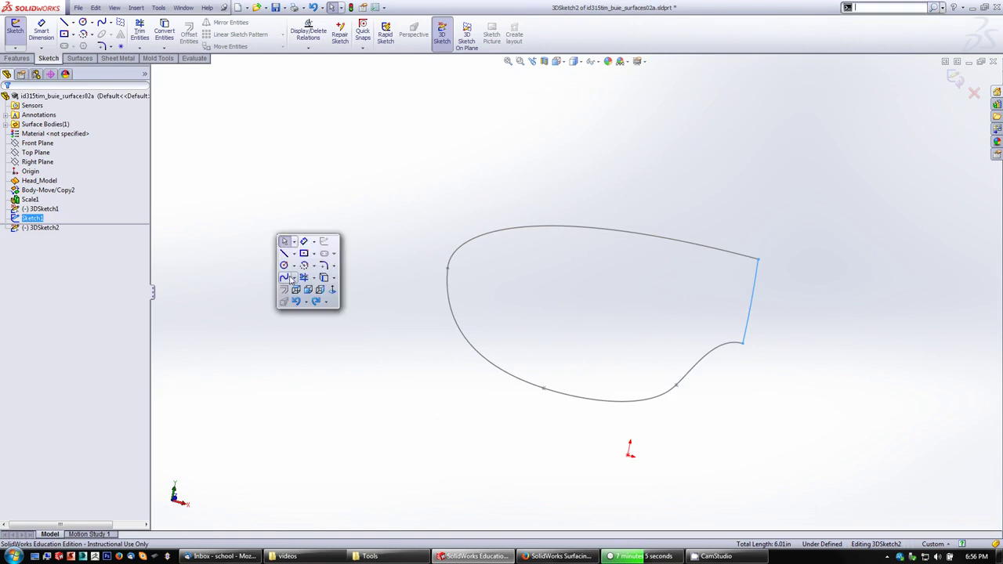
pyautogui.click(290, 282)
pyautogui.click(449, 270)
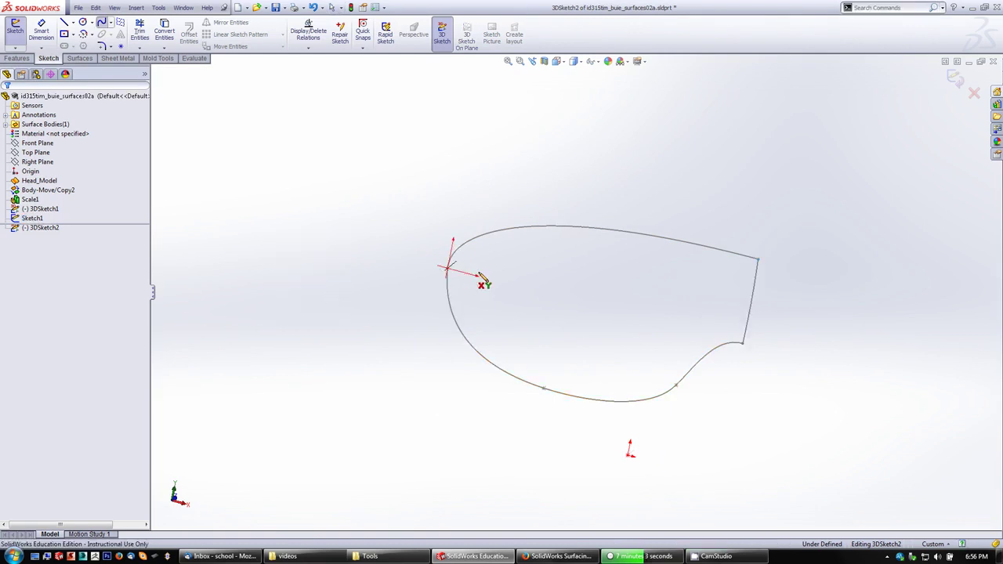
pyautogui.click(749, 317)
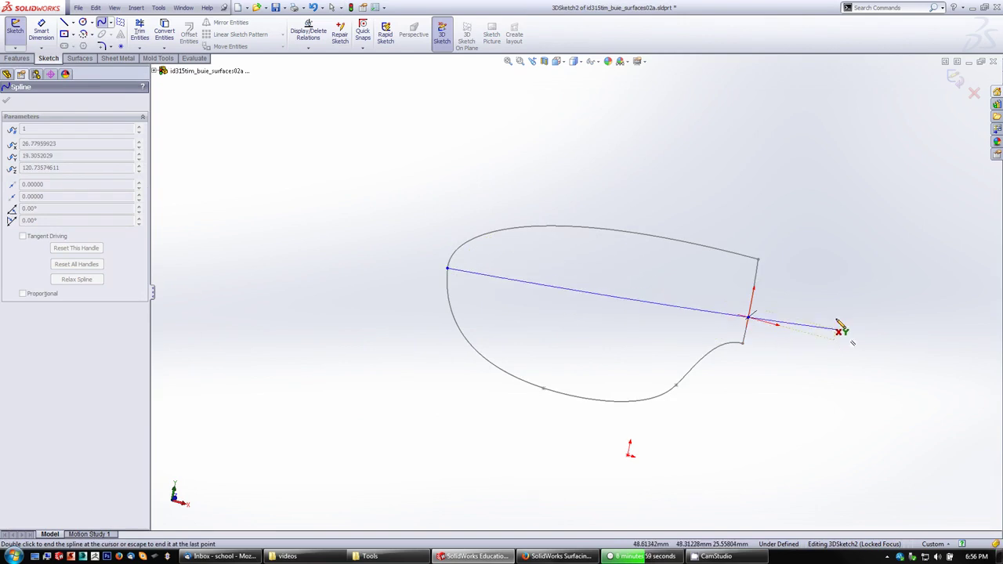
pyautogui.press('Escape')
pyautogui.moveTo(833, 333)
pyautogui.mouseDown(button='middle')
pyautogui.moveTo(847, 354)
pyautogui.moveTo(823, 352)
pyautogui.mouseUp(button='middle')
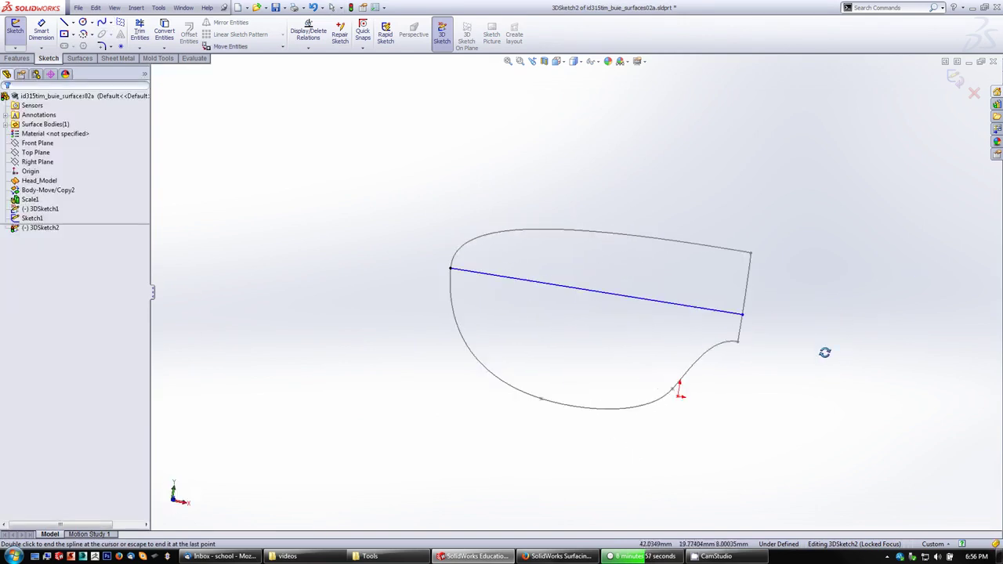
pyautogui.click(174, 501)
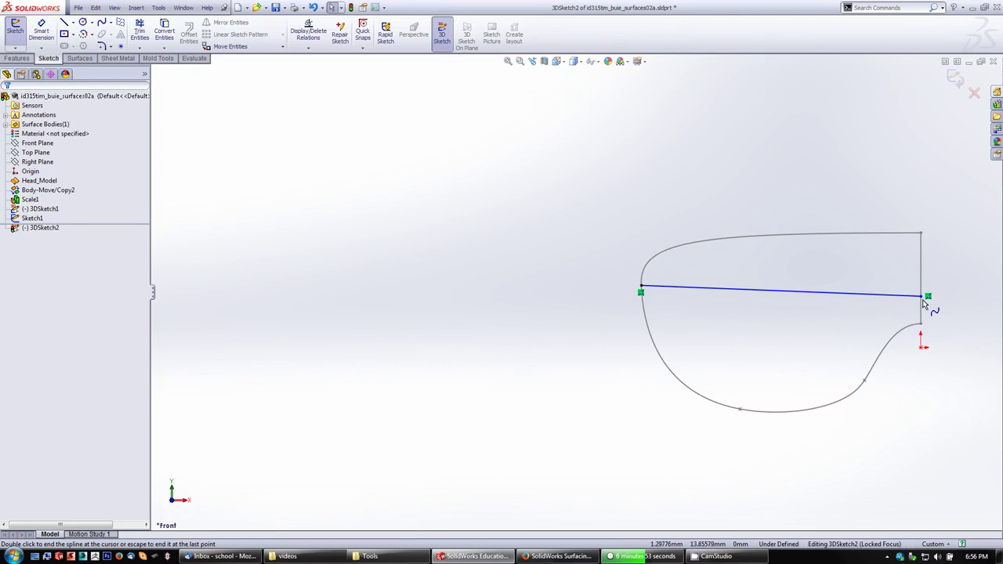
pyautogui.moveTo(927, 295); pyautogui.dragTo(925, 288)
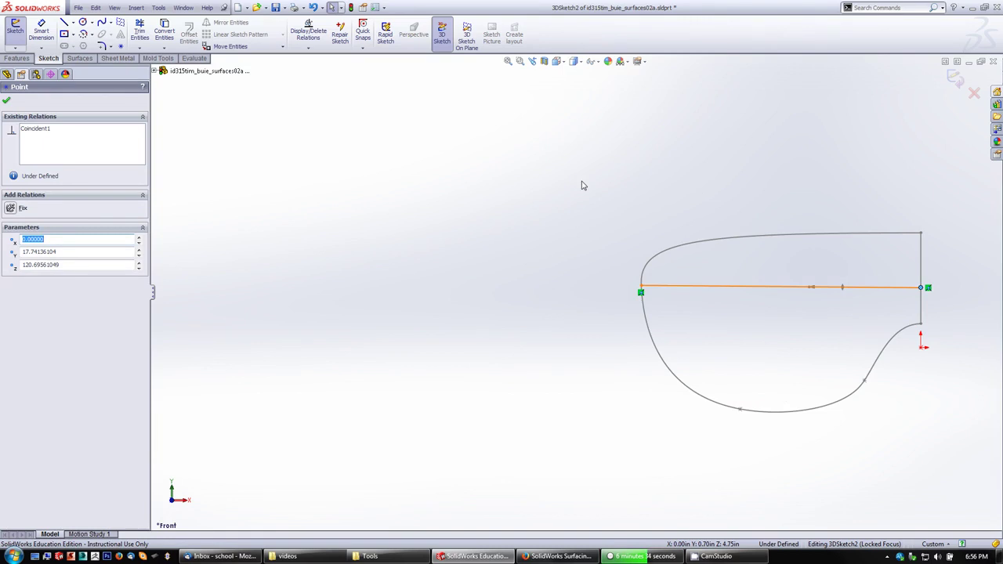
# Draw a spline from the bottom curve through the horizontal line to the top curve
pyautogui.press('s')
pyautogui.click(478, 224)
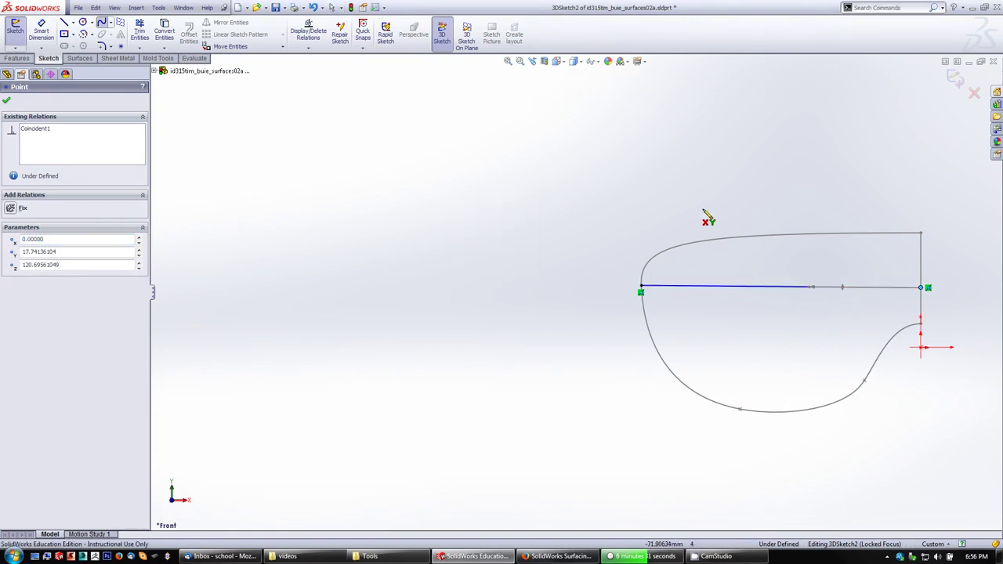
pyautogui.click(739, 408)
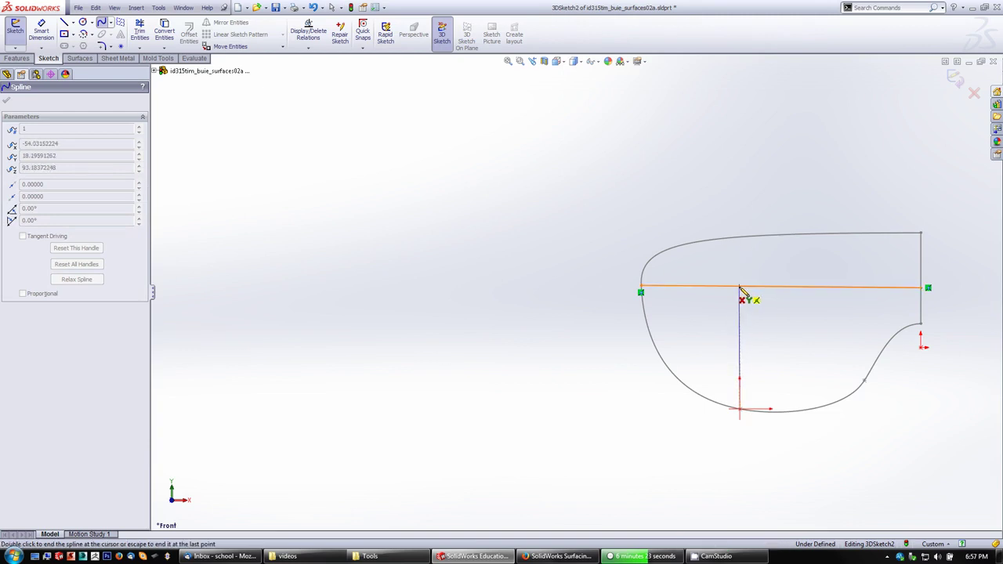
pyautogui.click(740, 288)
pyautogui.click(740, 237)
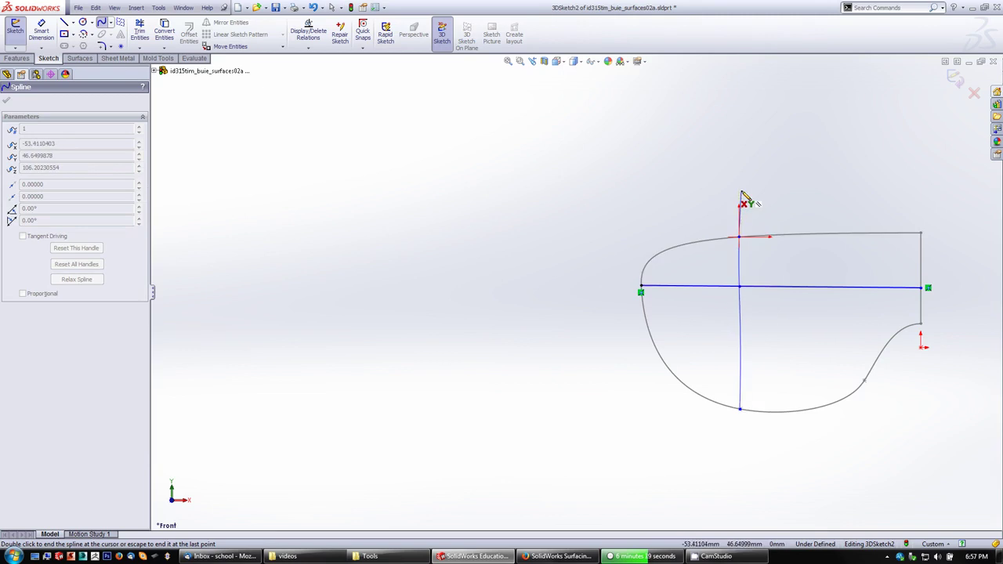
pyautogui.press('Escape')
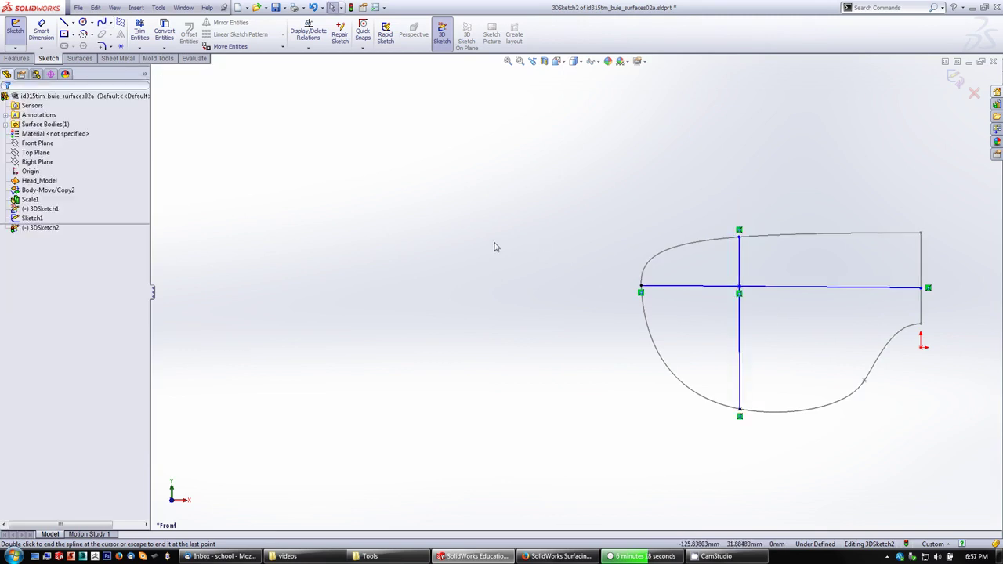
pyautogui.moveTo(500, 240)
pyautogui.mouseDown(button='middle')
pyautogui.moveTo(547, 439)
pyautogui.moveTo(561, 390)
pyautogui.moveTo(549, 390)
pyautogui.moveTo(549, 356)
pyautogui.mouseUp(button='middle')
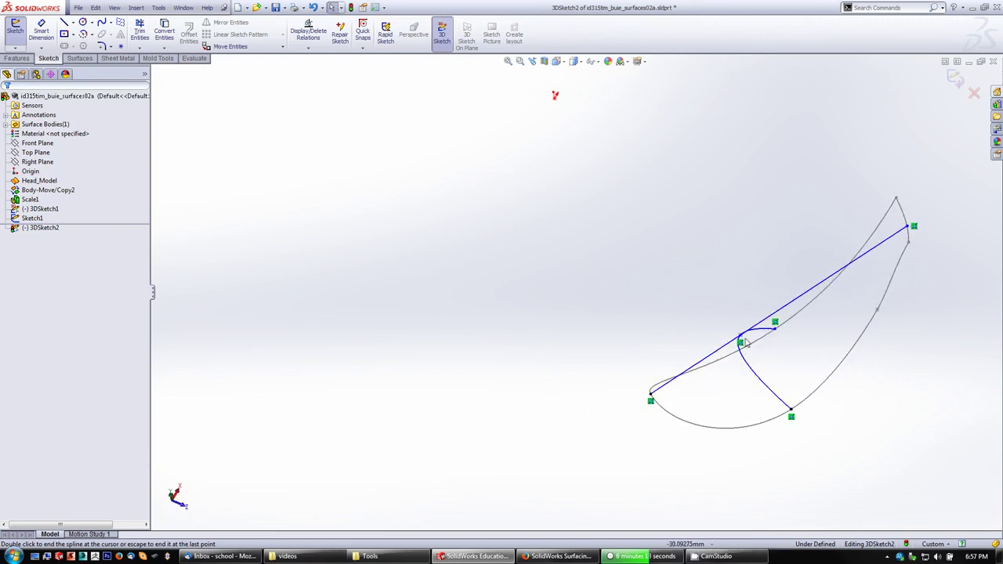
# In Top view, slide the vertical line's end along the horizontal spline
pyautogui.moveTo(746, 343)
pyautogui.mouseDown(button='middle')
pyautogui.moveTo(666, 259)
pyautogui.moveTo(642, 282)
pyautogui.mouseUp(button='middle')
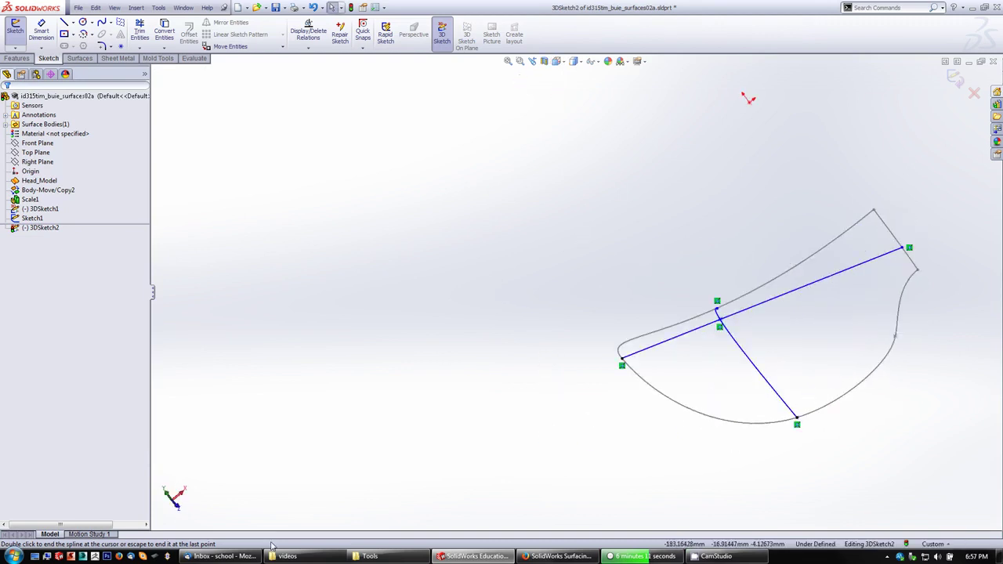
pyautogui.click(166, 492)
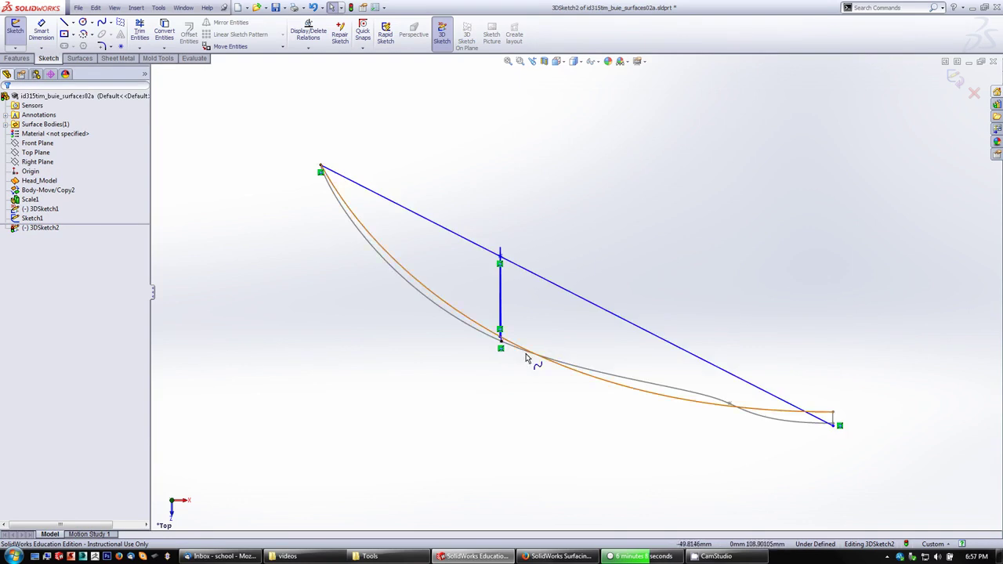
pyautogui.moveTo(502, 349); pyautogui.dragTo(505, 401)
pyautogui.moveTo(505, 402); pyautogui.dragTo(513, 415, button='middle')
pyautogui.click(174, 507)
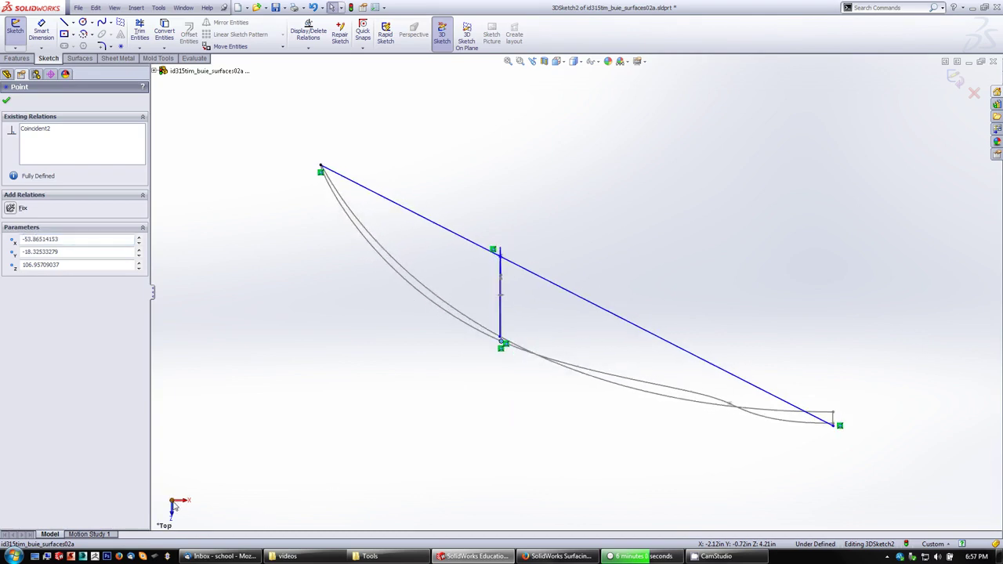
pyautogui.moveTo(507, 282)
pyautogui.mouseDown()
pyautogui.moveTo(497, 341)
pyautogui.moveTo(486, 293)
pyautogui.mouseUp()
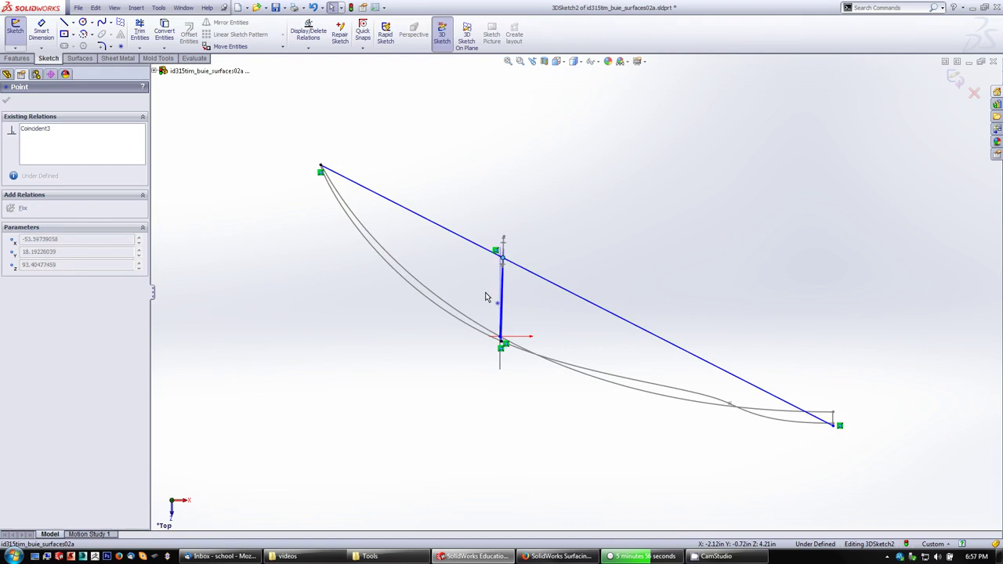
# Reshape the horizontal spline's tangents, constrain its end tangent Along X, and slide the crossing point
pyautogui.click(757, 387)
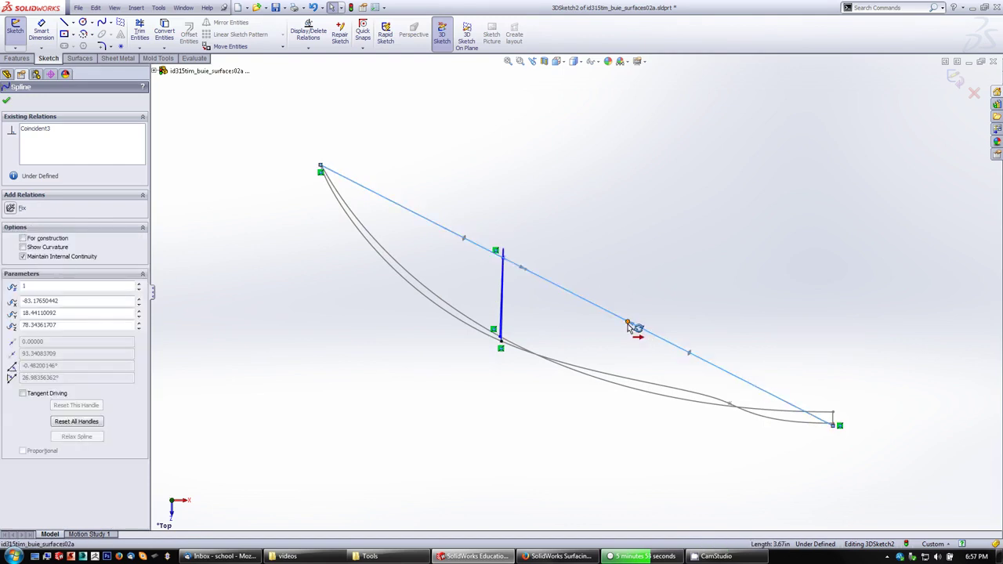
pyautogui.moveTo(627, 328); pyautogui.dragTo(640, 427)
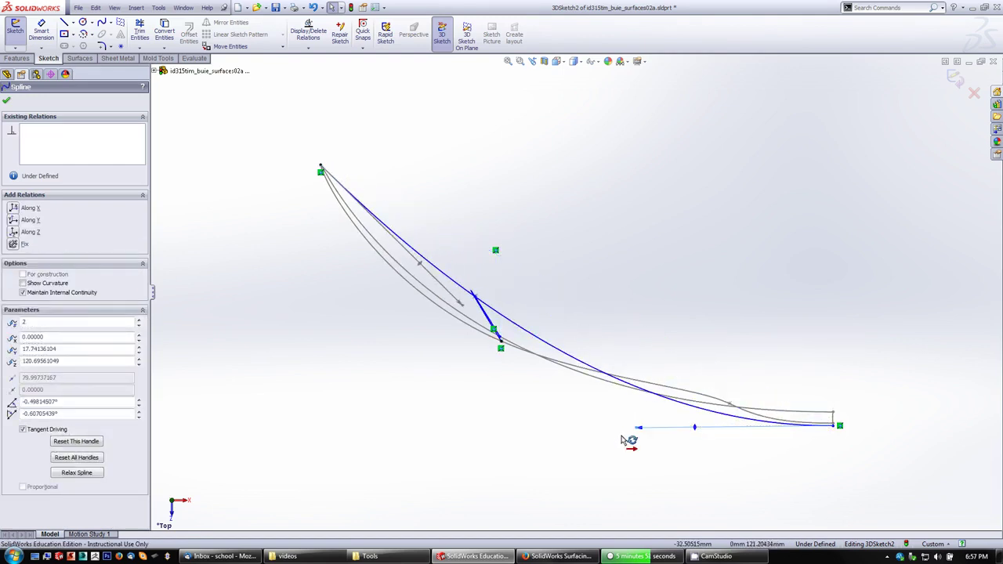
pyautogui.click(14, 207)
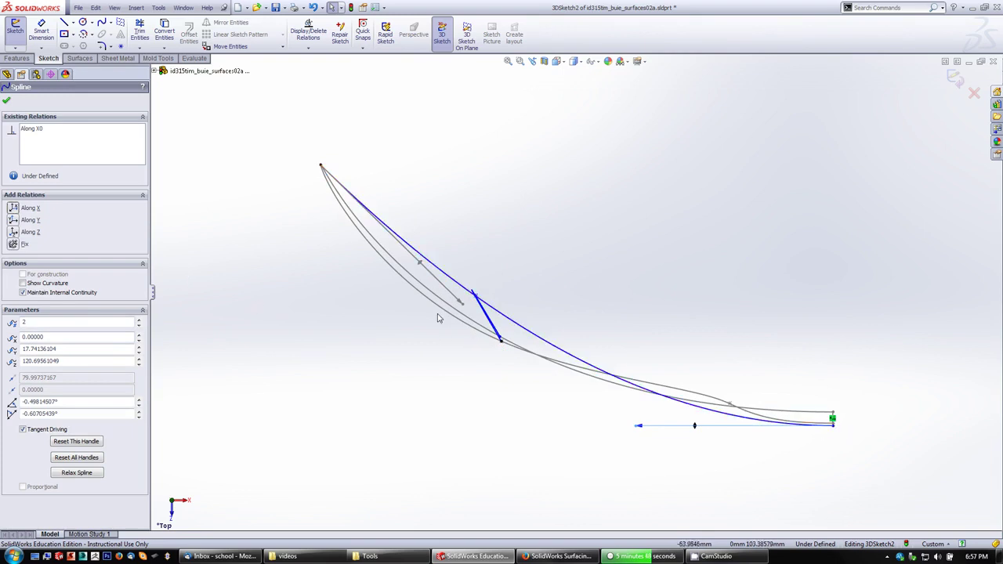
pyautogui.moveTo(466, 303); pyautogui.dragTo(381, 332)
pyautogui.moveTo(459, 369); pyautogui.dragTo(463, 291, button='middle')
pyautogui.click(463, 292)
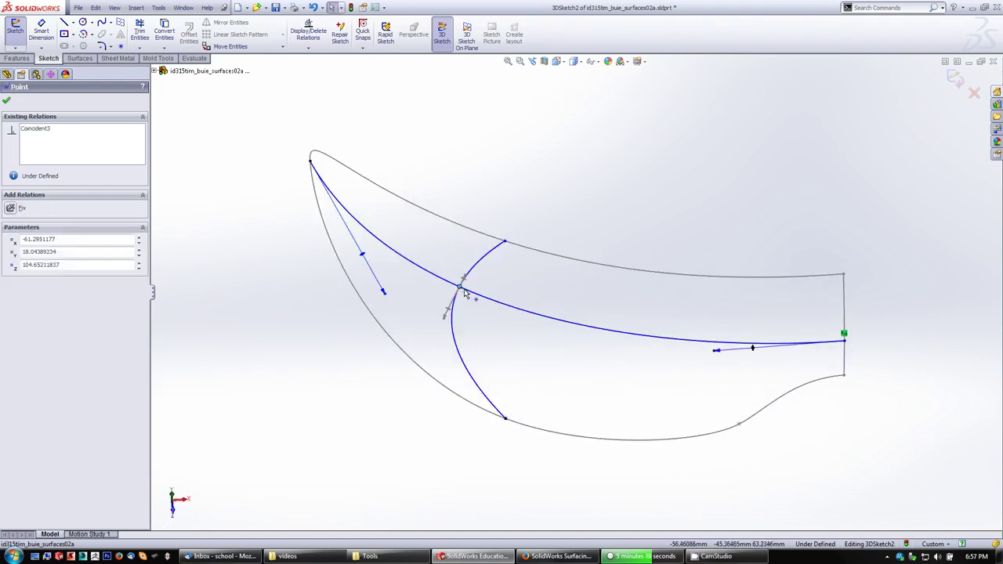
pyautogui.moveTo(465, 293); pyautogui.dragTo(501, 304)
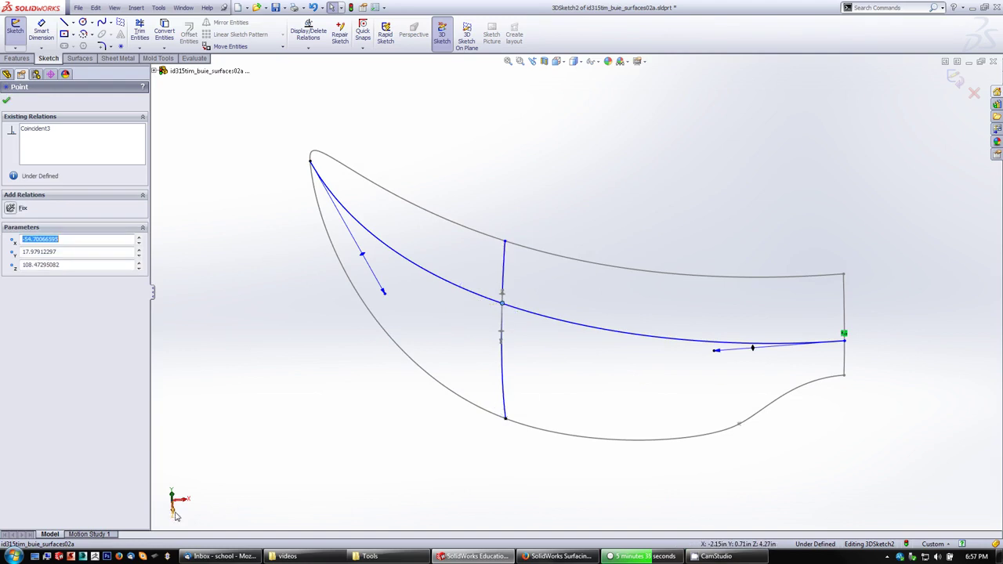
# In Front view, move the guide curves' crossing point, then exit 3DSketch2
pyautogui.click(176, 514)
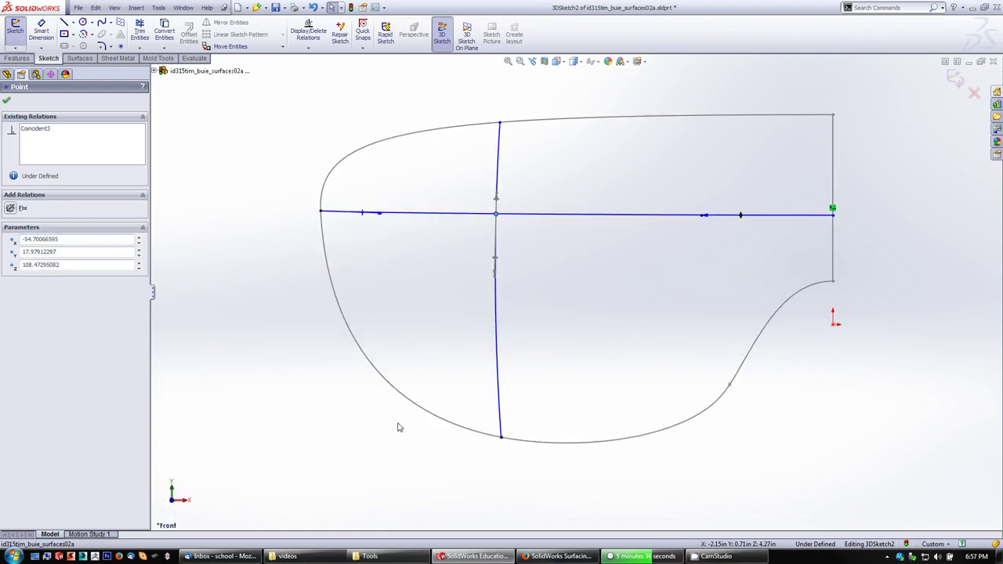
pyautogui.click(499, 214)
pyautogui.moveTo(507, 218); pyautogui.dragTo(501, 219)
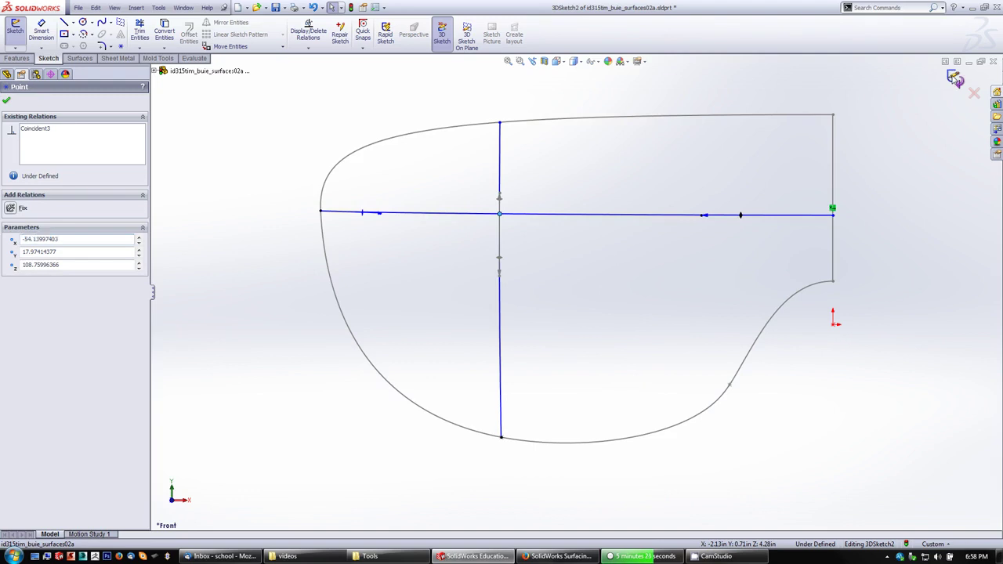
pyautogui.click(953, 80)
pyautogui.moveTo(575, 280)
pyautogui.mouseDown(button='middle')
pyautogui.moveTo(664, 355)
pyautogui.moveTo(706, 407)
pyautogui.moveTo(697, 463)
pyautogui.moveTo(627, 290)
pyautogui.moveTo(634, 287)
pyautogui.mouseUp(button='middle')
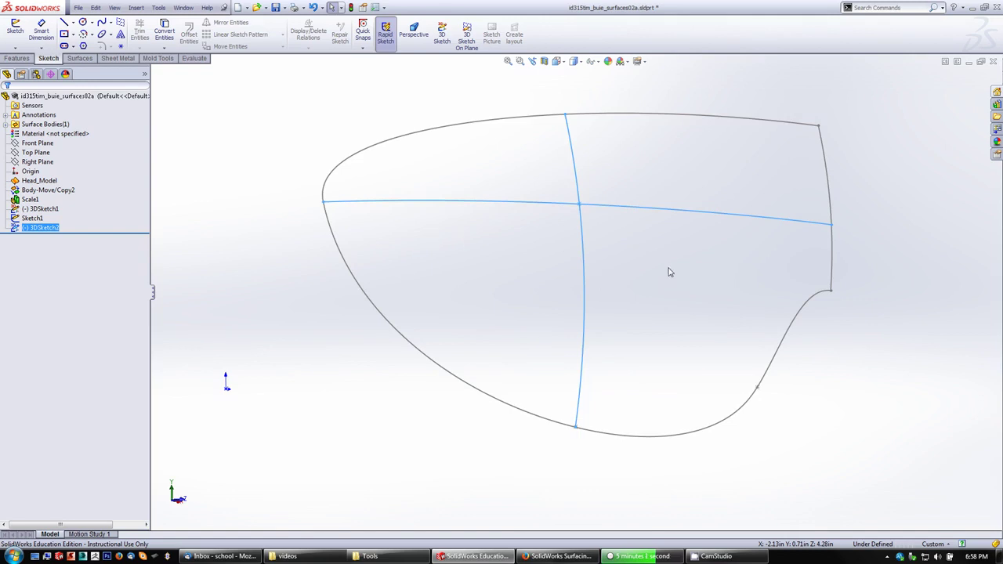
pyautogui.moveTo(635, 291)
pyautogui.mouseDown(button='middle')
pyautogui.moveTo(696, 322)
pyautogui.moveTo(691, 351)
pyautogui.moveTo(651, 343)
pyautogui.moveTo(672, 388)
pyautogui.moveTo(677, 376)
pyautogui.mouseUp(button='middle')
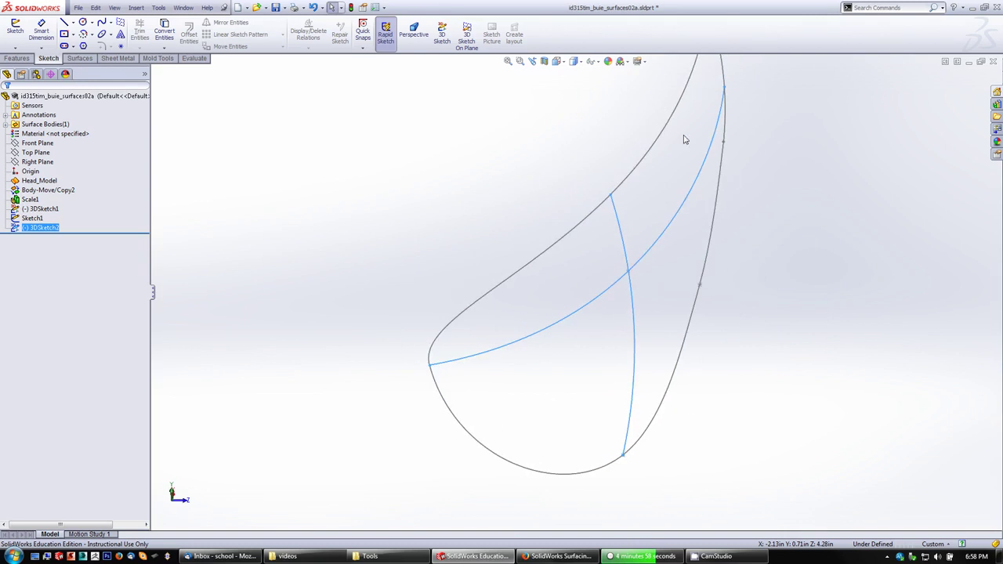
pyautogui.scroll(-3, 684, 139)
pyautogui.scroll(5, 627, 184)
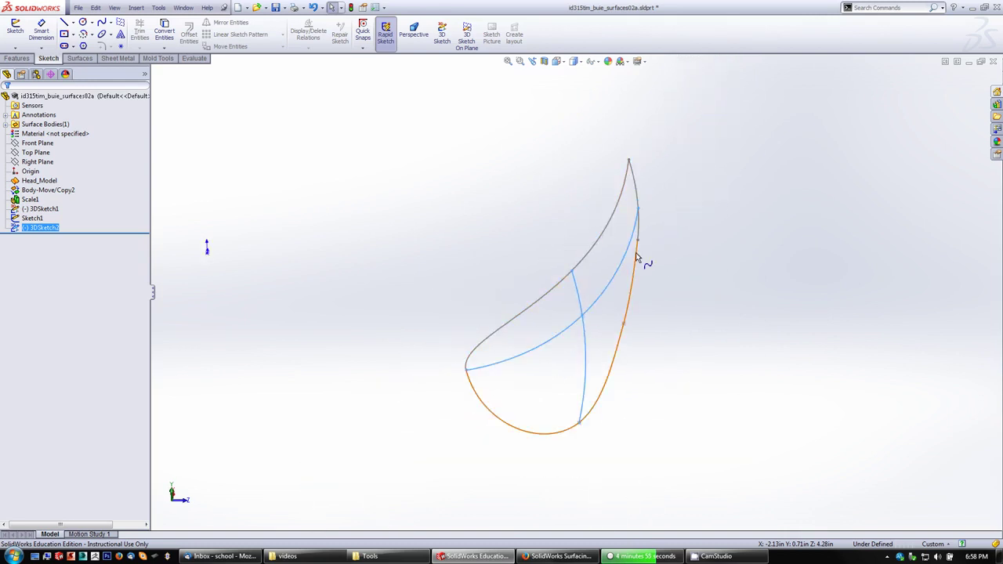
pyautogui.scroll(-5, 571, 273)
pyautogui.moveTo(443, 273)
pyautogui.mouseDown(button='middle')
pyautogui.moveTo(390, 235)
pyautogui.moveTo(404, 220)
pyautogui.mouseUp(button='middle')
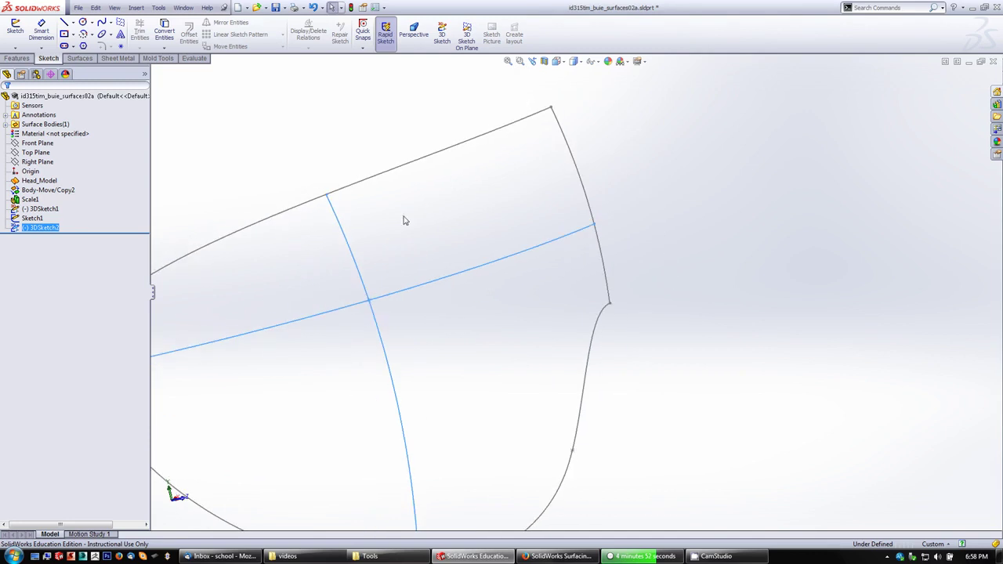
pyautogui.click(382, 298)
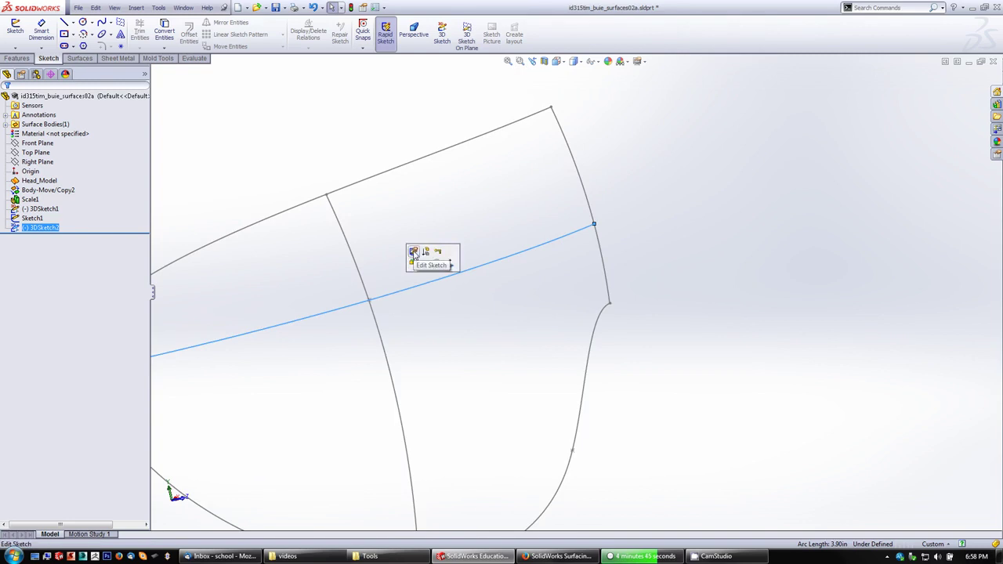
pyautogui.click(413, 251)
pyautogui.click(341, 189)
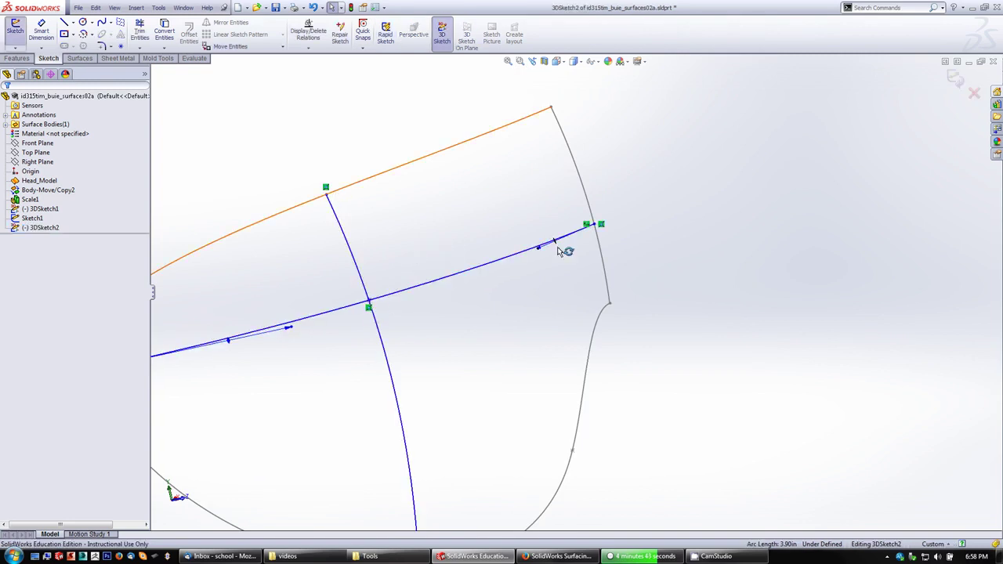
pyautogui.scroll(8, 444, 365)
pyautogui.scroll(-2, 409, 357)
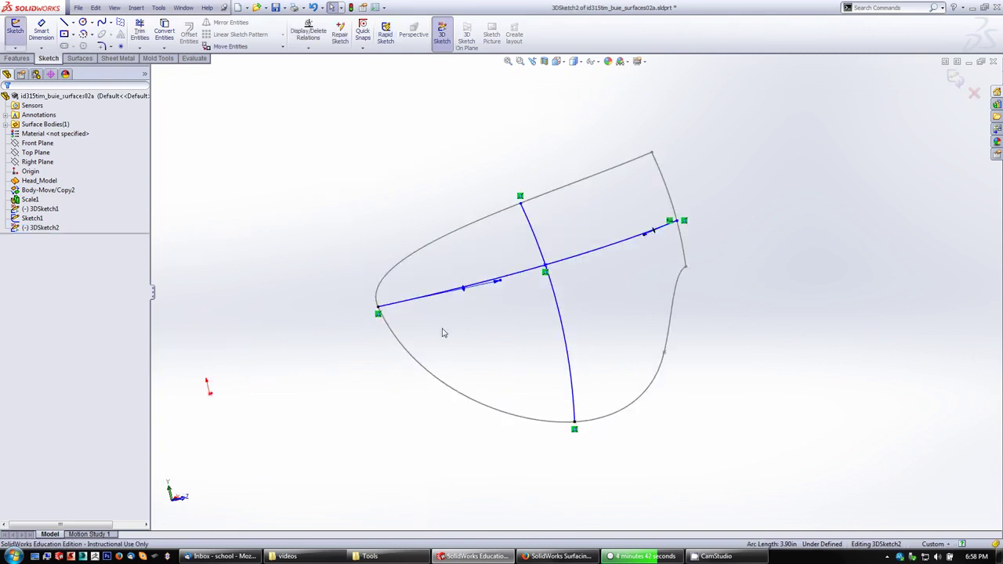
pyautogui.click(574, 421)
pyautogui.scroll(-3, 743, 344)
pyautogui.click(710, 361)
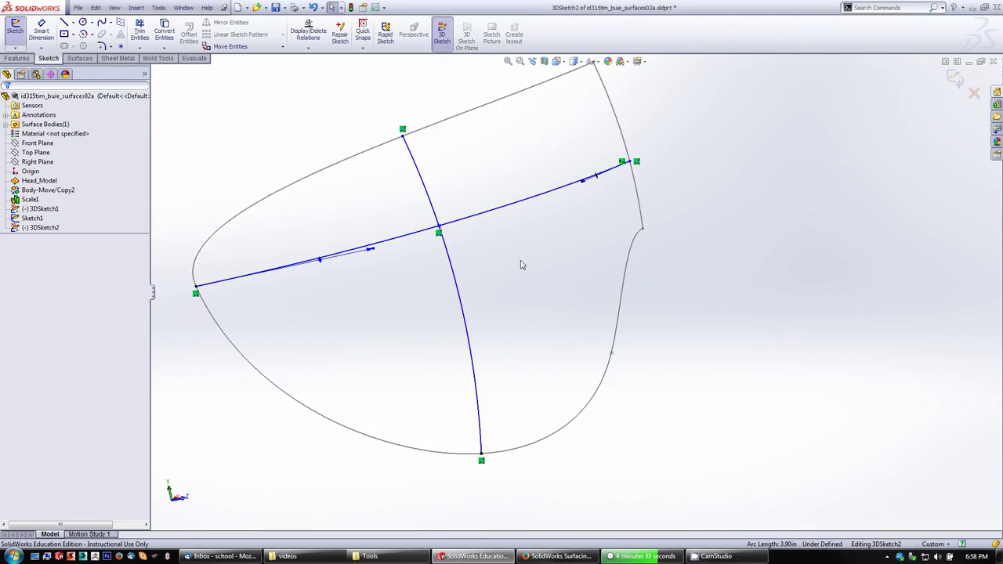
pyautogui.scroll(3, 522, 265)
pyautogui.moveTo(544, 253)
pyautogui.mouseDown(button='middle')
pyautogui.moveTo(493, 246)
pyautogui.moveTo(512, 271)
pyautogui.moveTo(513, 291)
pyautogui.mouseUp(button='middle')
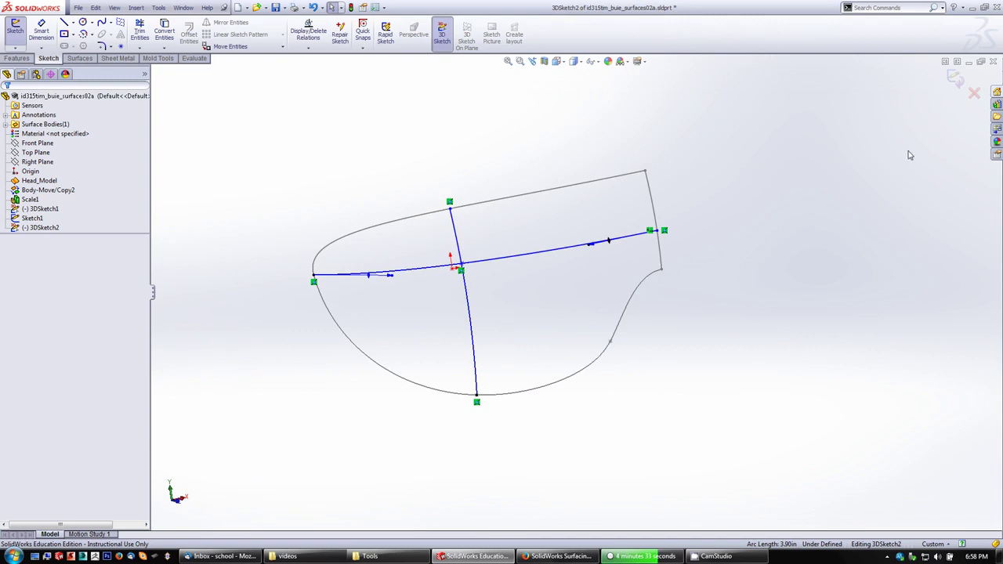
pyautogui.click(955, 78)
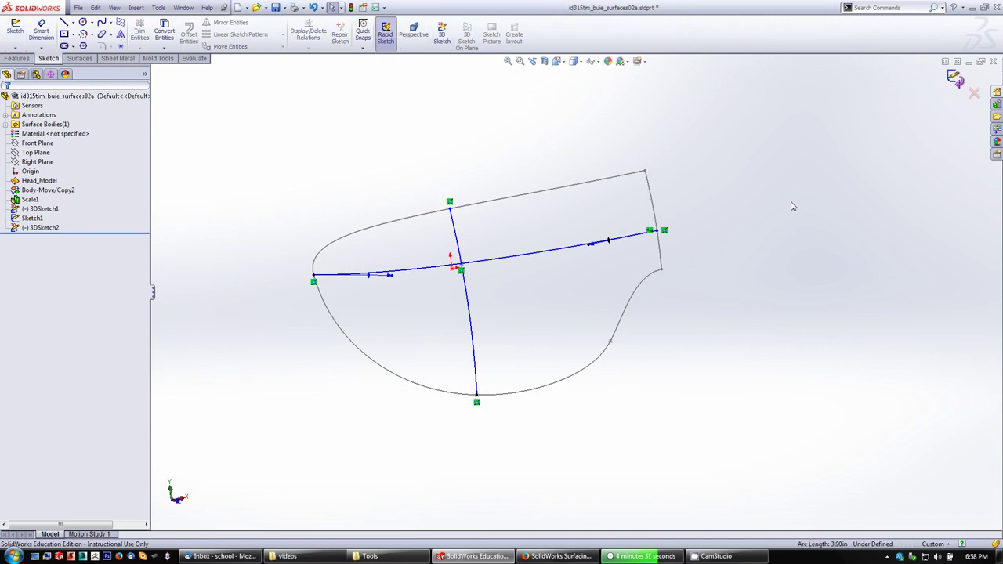
pyautogui.moveTo(755, 212)
pyautogui.mouseDown(button='middle')
pyautogui.moveTo(777, 195)
pyautogui.moveTo(793, 203)
pyautogui.mouseUp(button='middle')
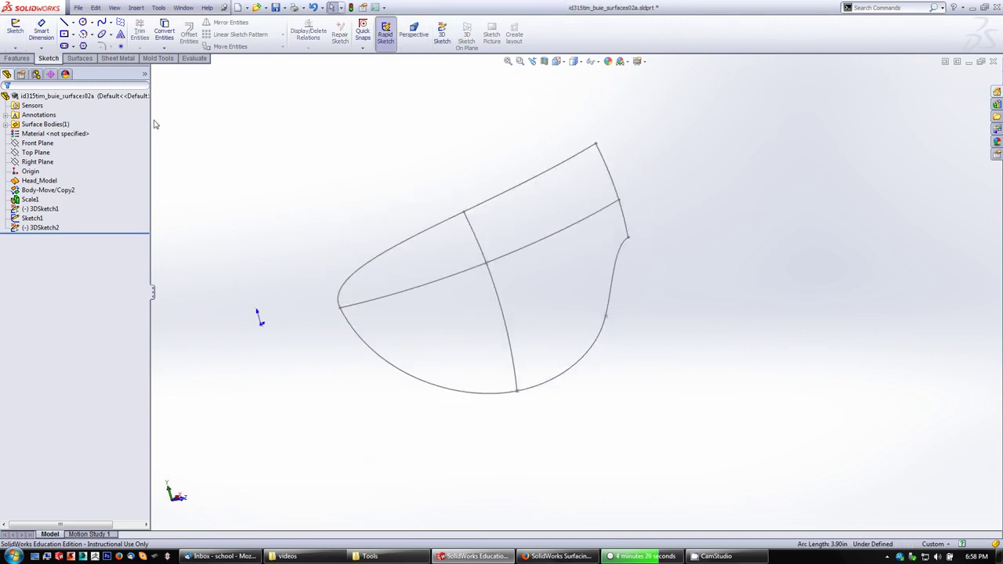
# Start a Surface-Loft and set up SelectionManager for an open-group profile
pyautogui.click(80, 58)
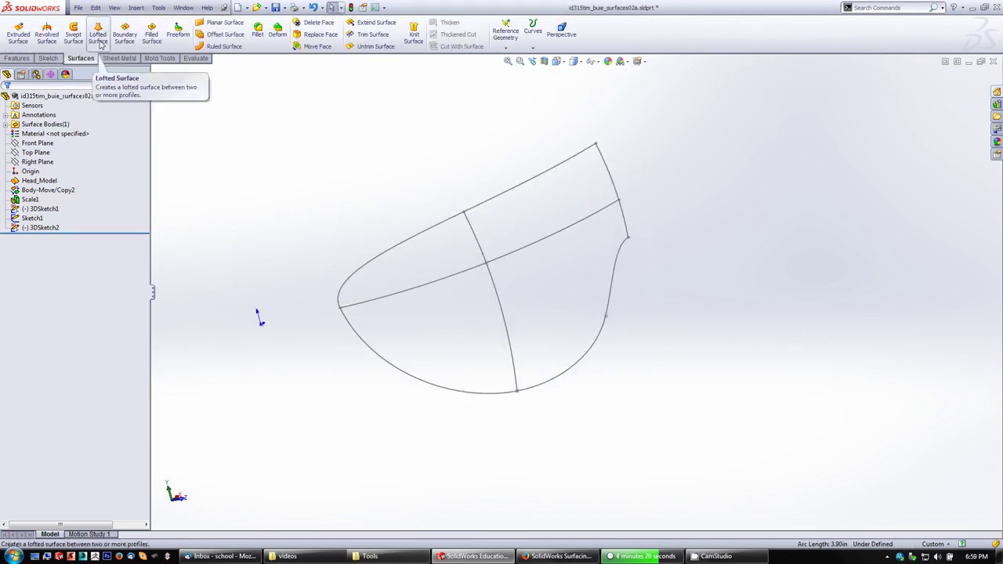
pyautogui.click(98, 36)
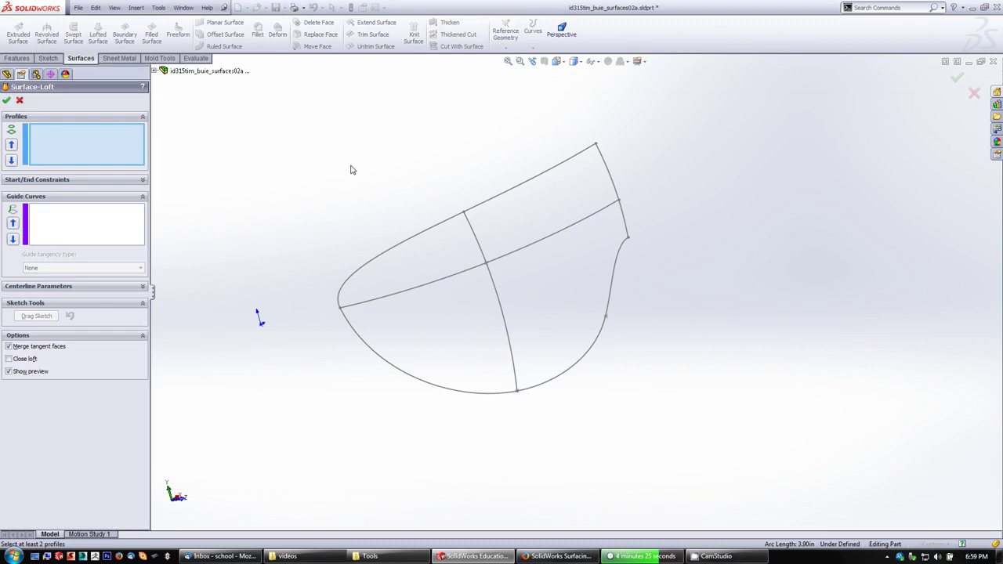
pyautogui.rightClick(88, 145)
pyautogui.click(132, 160)
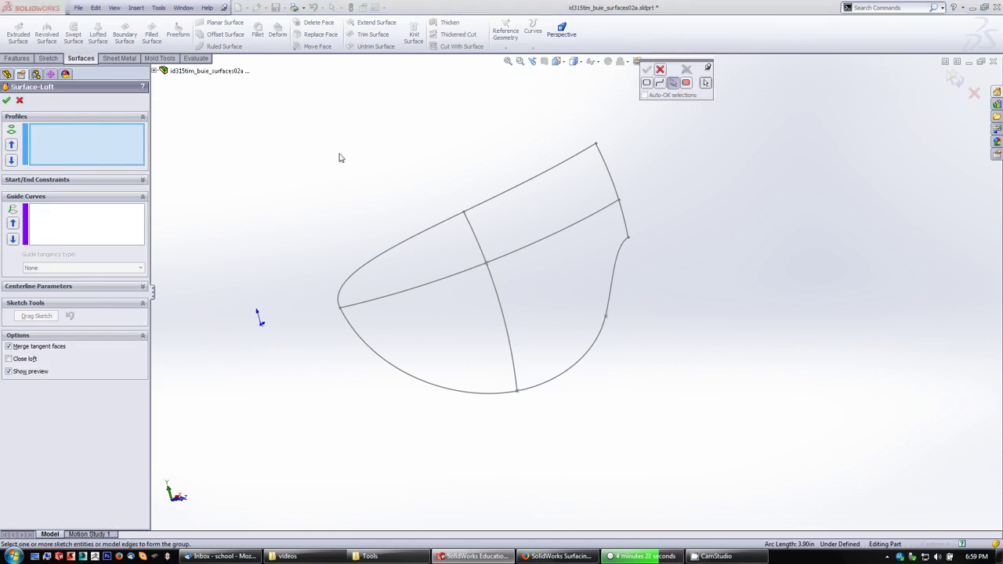
pyautogui.moveTo(685, 64); pyautogui.dragTo(365, 133)
pyautogui.click(351, 154)
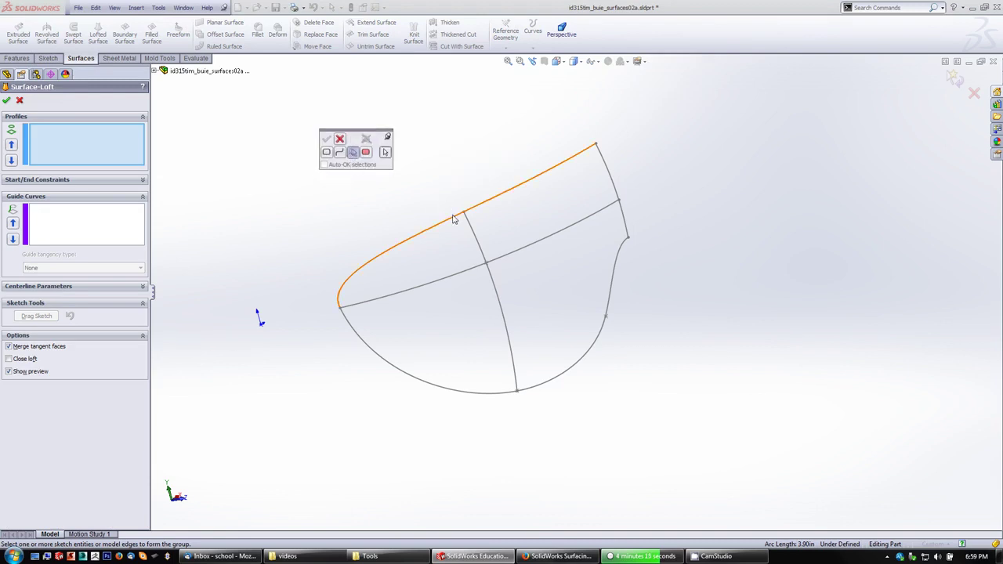
# Add the top edge and middle curve as the first two profiles and align the connector
pyautogui.click(453, 219)
pyautogui.rightClick(452, 220)
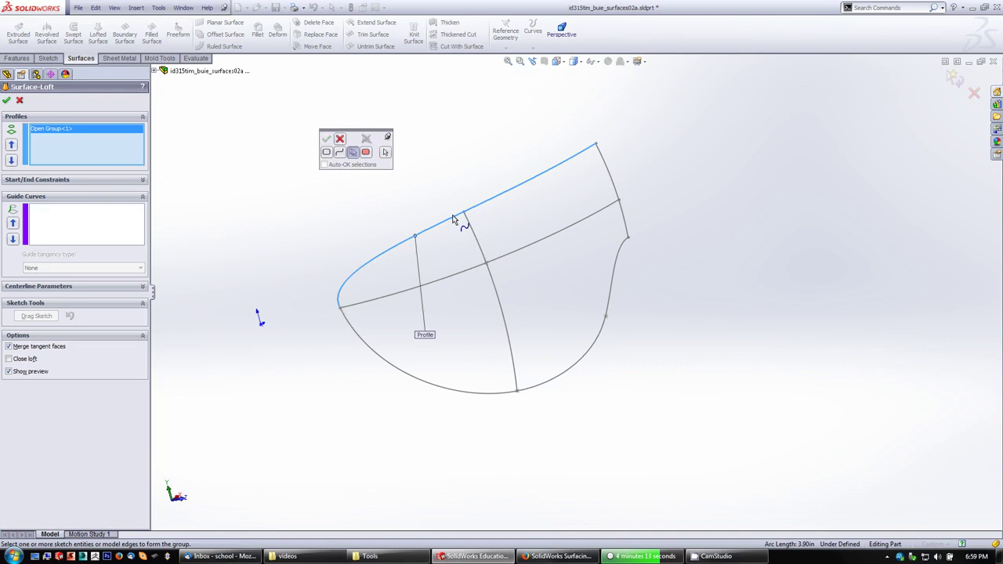
pyautogui.click(467, 269)
pyautogui.rightClick(467, 269)
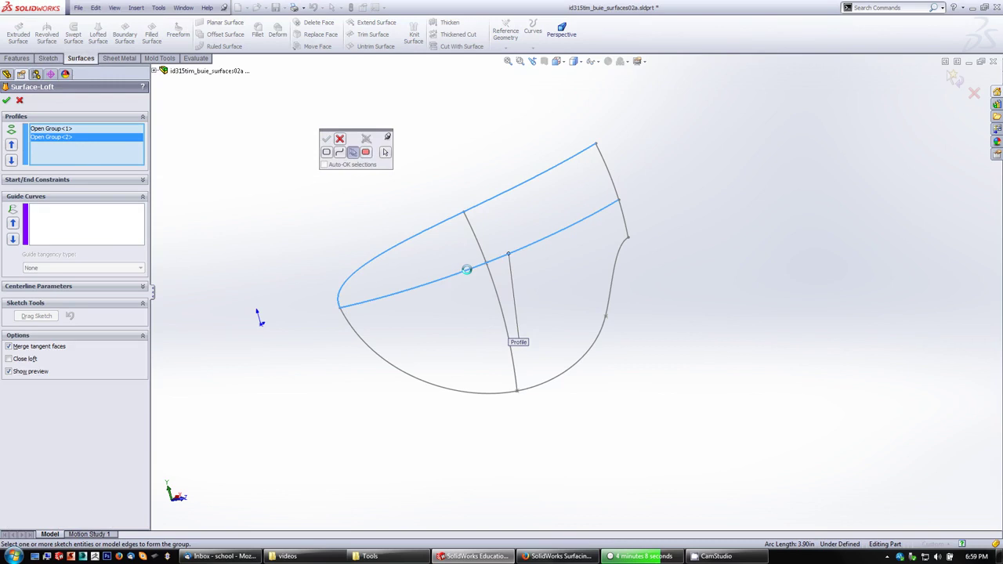
pyautogui.click(340, 138)
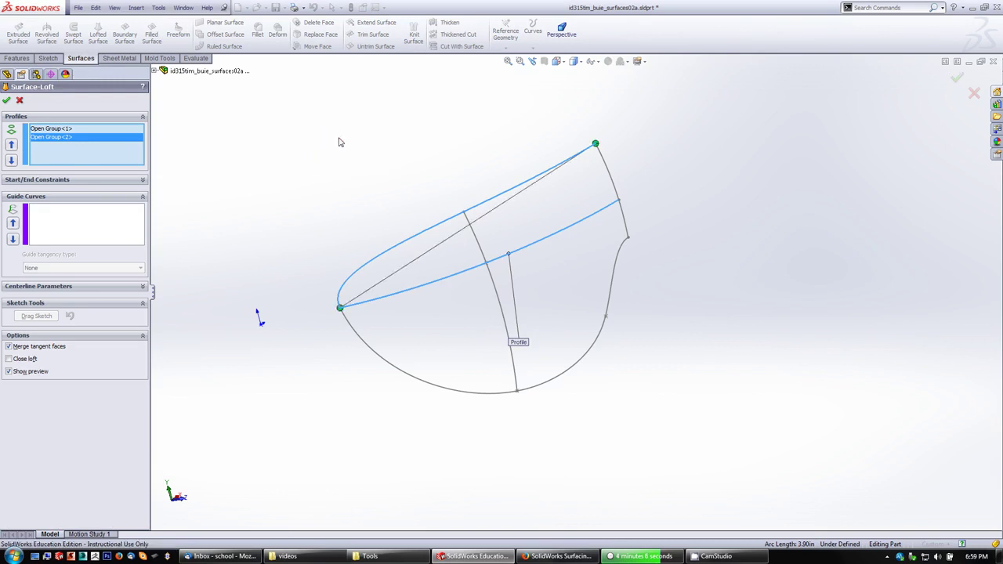
pyautogui.moveTo(344, 306); pyautogui.dragTo(622, 236)
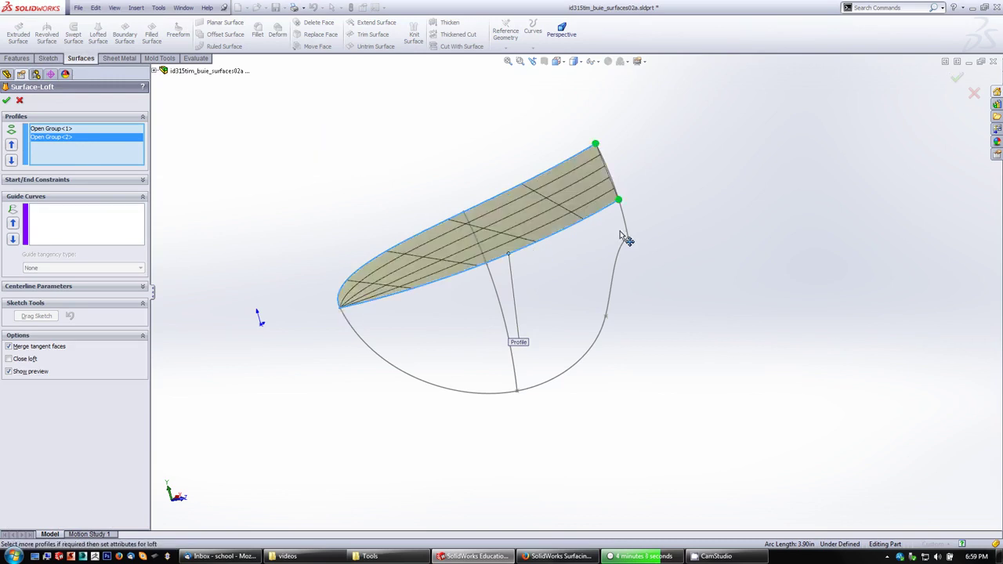
# Pick the bottom curve through SelectionManager as the third open-group profile
pyautogui.rightClick(101, 159)
pyautogui.click(157, 172)
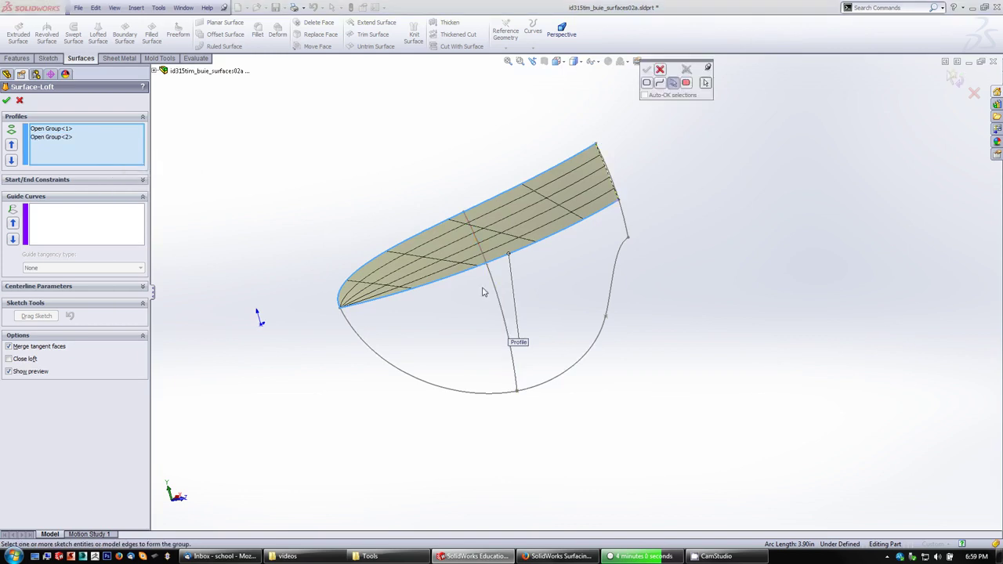
pyautogui.click(564, 376)
pyautogui.rightClick(570, 379)
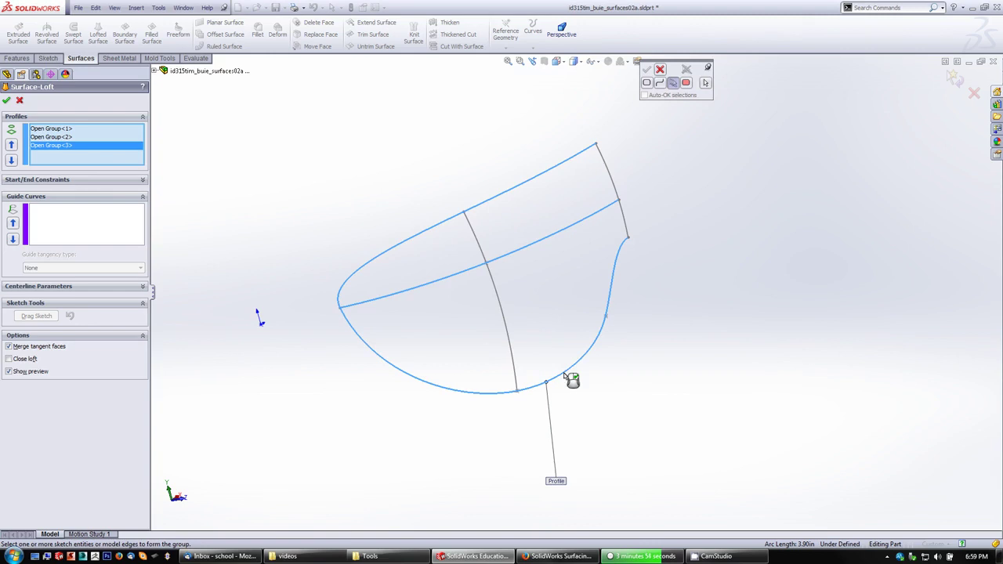
# Drag the loft connector to the middle profile's right end and check the lens-shaped preview
pyautogui.click(660, 71)
pyautogui.moveTo(347, 314)
pyautogui.mouseDown()
pyautogui.moveTo(622, 226)
pyautogui.moveTo(618, 202)
pyautogui.mouseUp()
pyautogui.moveTo(661, 357); pyautogui.dragTo(677, 478, button='middle')
pyautogui.moveTo(688, 392)
pyautogui.mouseDown(button='middle')
pyautogui.moveTo(681, 338)
pyautogui.moveTo(697, 376)
pyautogui.mouseUp(button='middle')
pyautogui.moveTo(358, 217); pyautogui.dragTo(495, 302, button='middle')
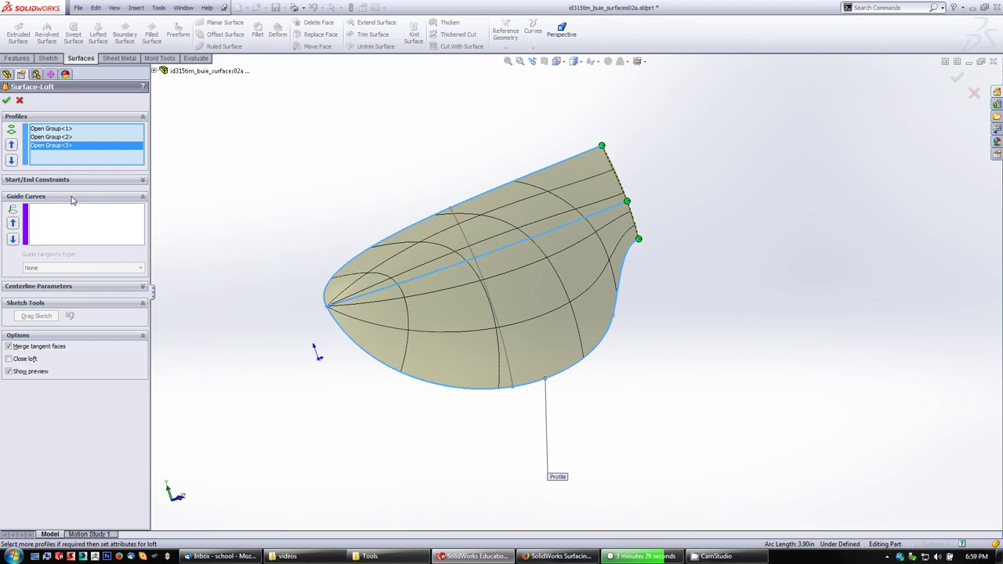
# Set the middle cross curve and right-hand edge as Open Group guide curves and build Surface-Loft1
pyautogui.click(67, 222)
pyautogui.rightClick(68, 222)
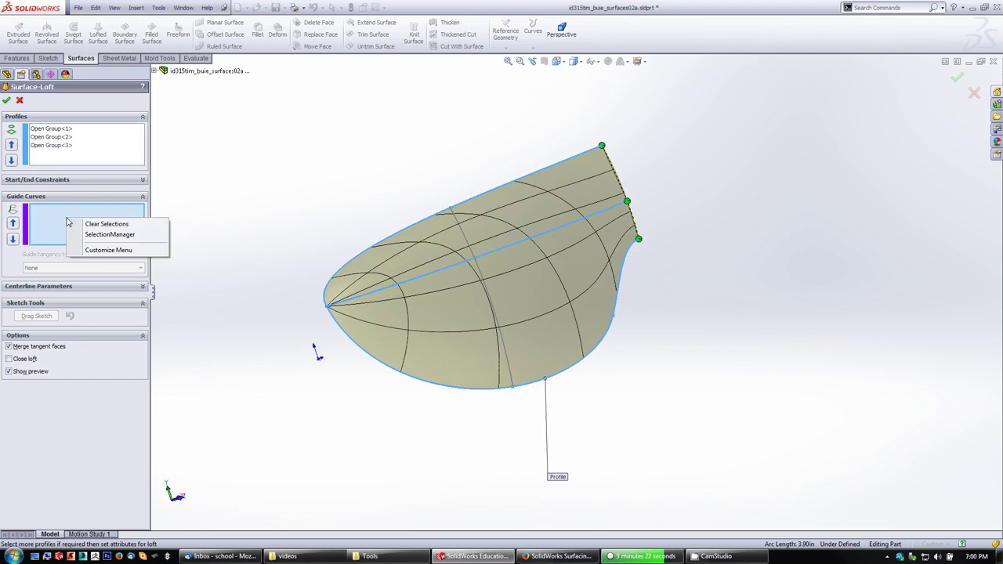
pyautogui.click(106, 234)
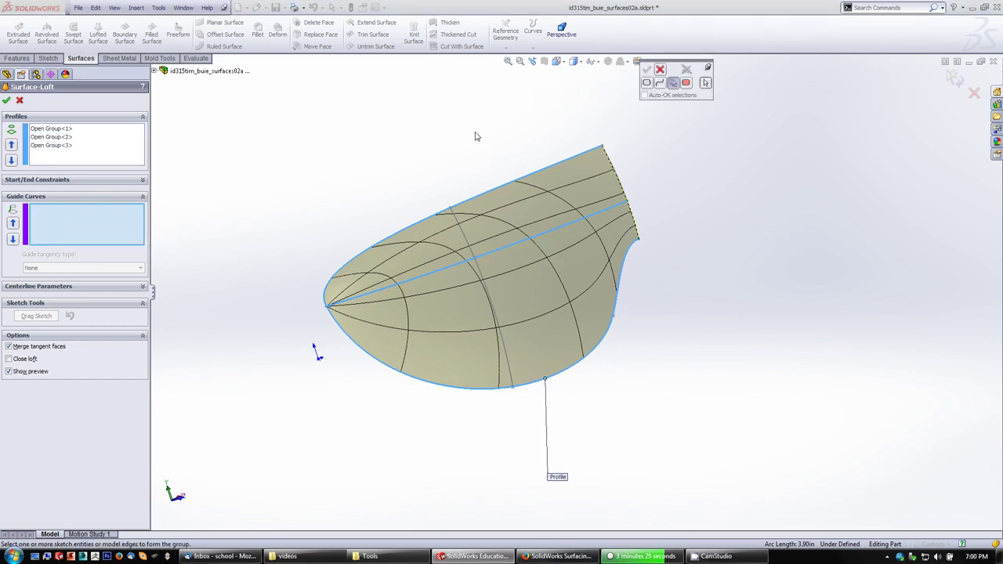
pyautogui.click(469, 245)
pyautogui.rightClick(469, 245)
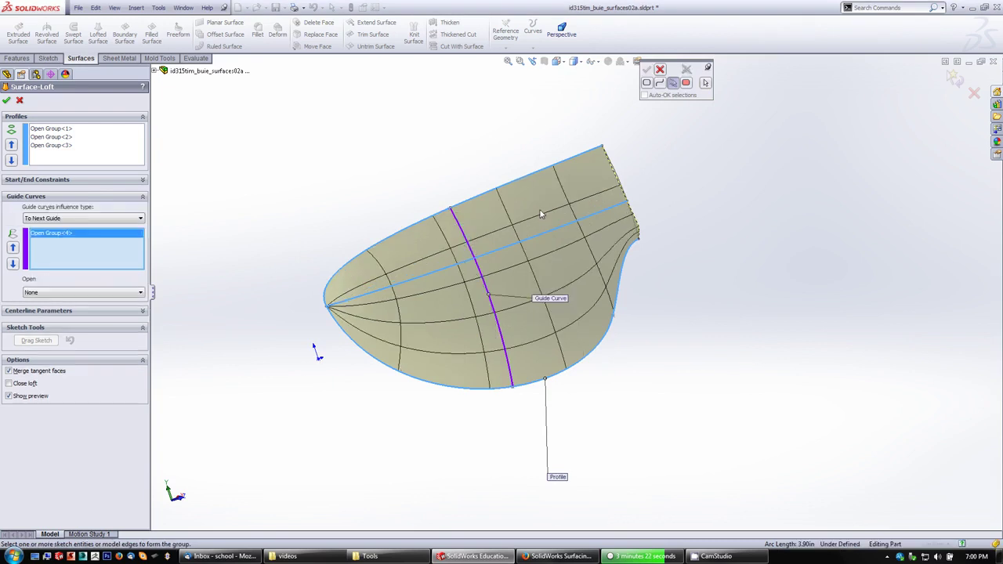
pyautogui.click(618, 178)
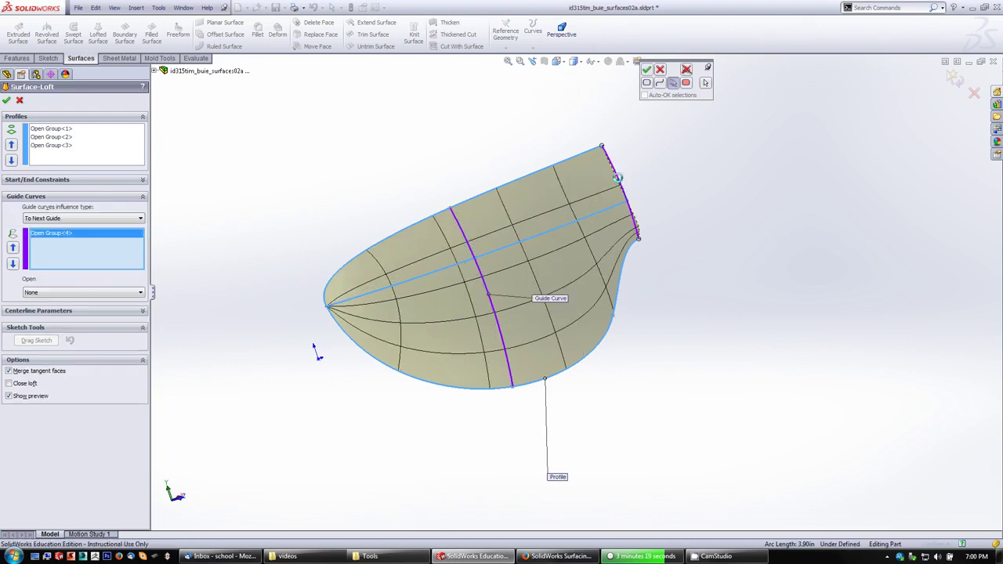
pyautogui.rightClick(617, 178)
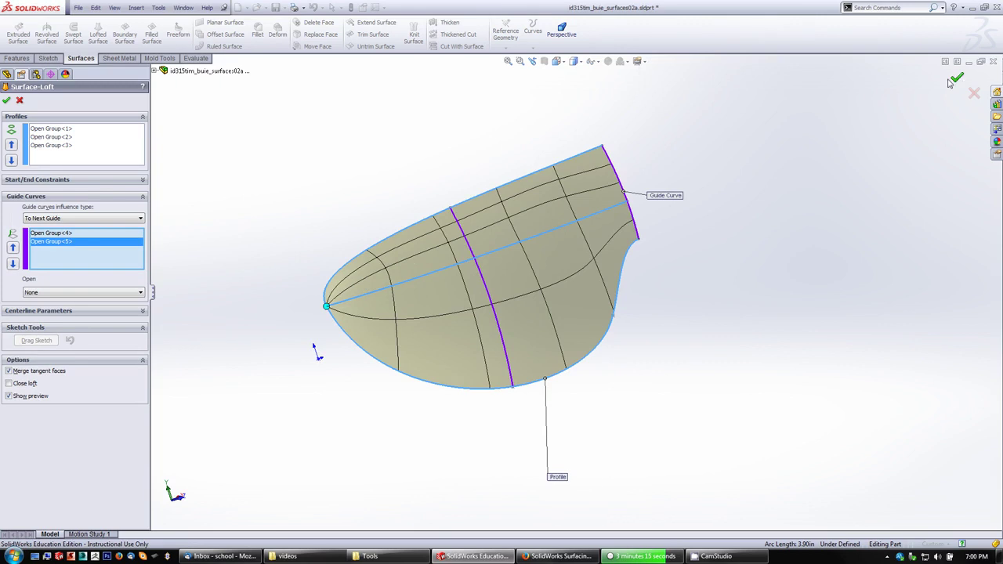
pyautogui.click(952, 84)
# Inspect the finished lens surface from several angles, then bring up the Firefox surfacing tutorial
pyautogui.moveTo(768, 264); pyautogui.dragTo(545, 199, button='middle')
pyautogui.moveTo(811, 510); pyautogui.dragTo(661, 253, button='middle')
pyautogui.scroll(-4, 420, 249)
pyautogui.moveTo(419, 249); pyautogui.dragTo(346, 197, button='middle')
pyautogui.scroll(5, 346, 227)
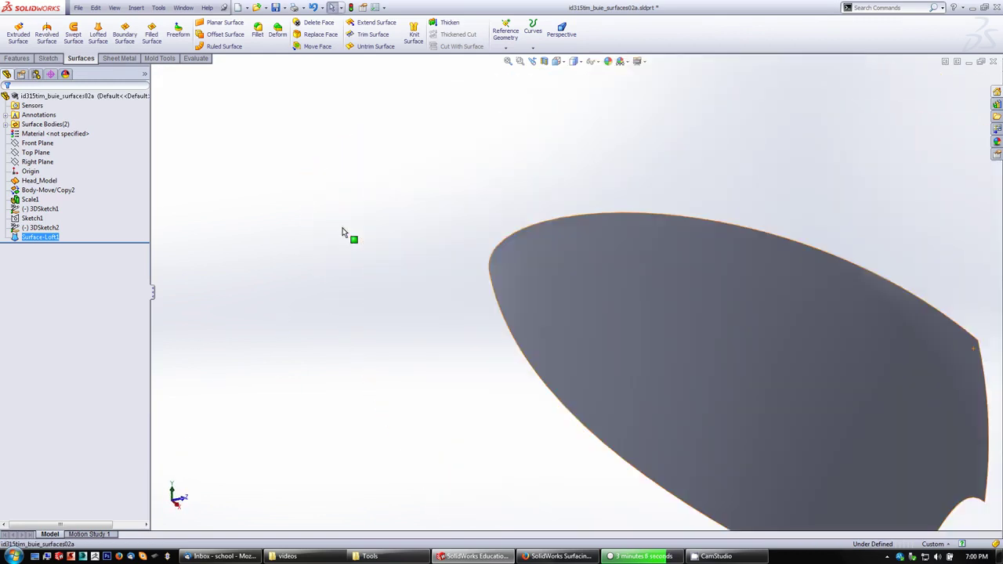
pyautogui.moveTo(347, 235); pyautogui.dragTo(625, 313, button='middle')
pyautogui.moveTo(802, 494); pyautogui.dragTo(502, 396, button='middle')
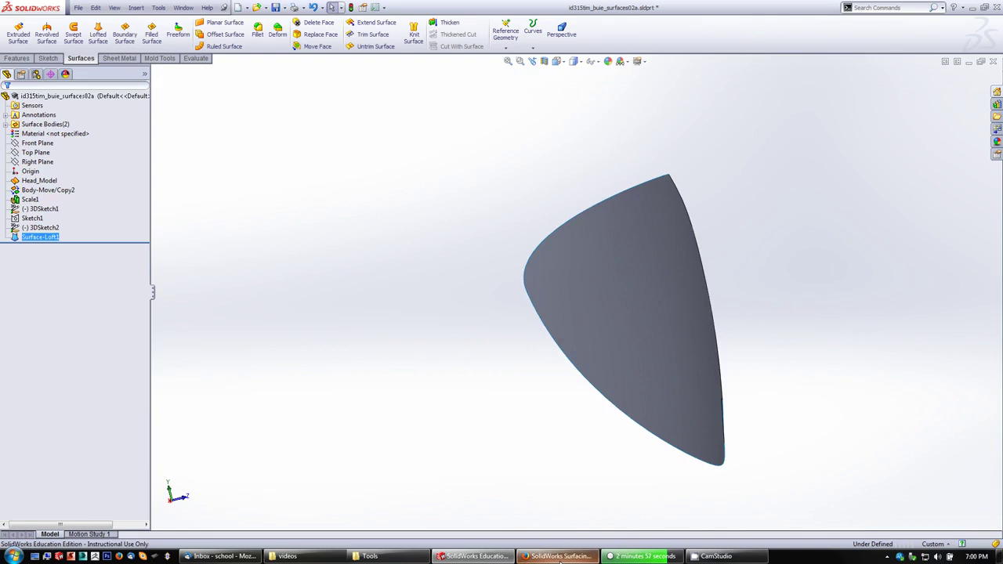
pyautogui.click(560, 557)
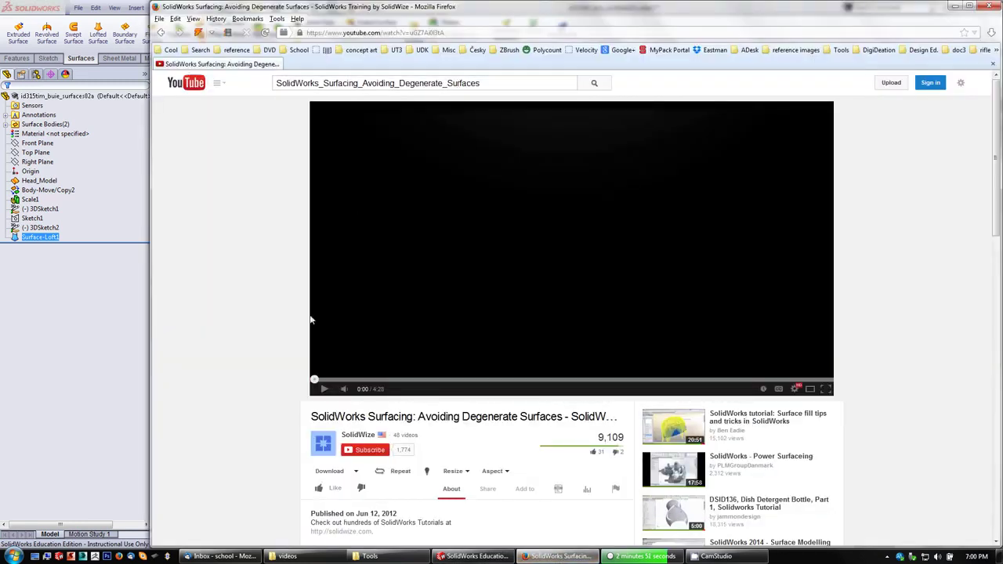
# Visit the tutorial's channel page, minimize Firefox, and orbit the Surface-Loft1 lens surface
pyautogui.click(360, 437)
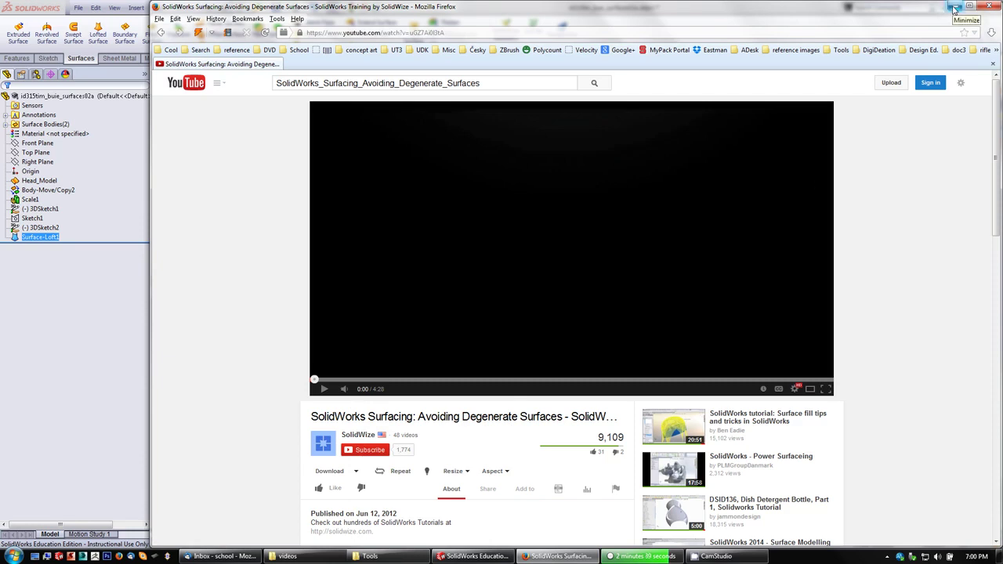
pyautogui.click(954, 8)
pyautogui.moveTo(416, 294); pyautogui.dragTo(421, 218, button='middle')
pyautogui.moveTo(575, 351); pyautogui.dragTo(660, 291, button='middle')
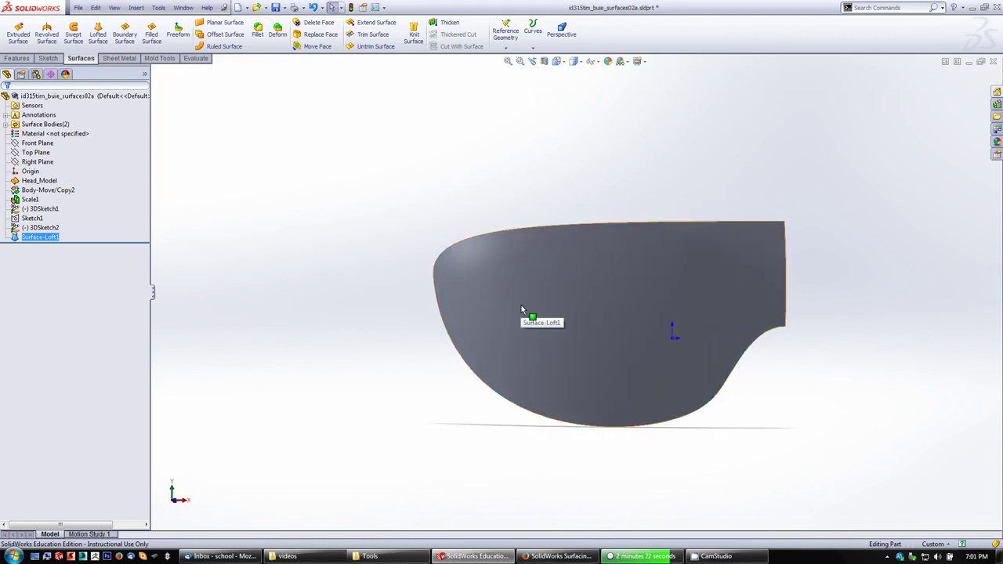
# Select the Surface-Loft1 lens surface, orbiting around it to check it from several angles
pyautogui.moveTo(307, 274); pyautogui.dragTo(483, 283, button='middle')
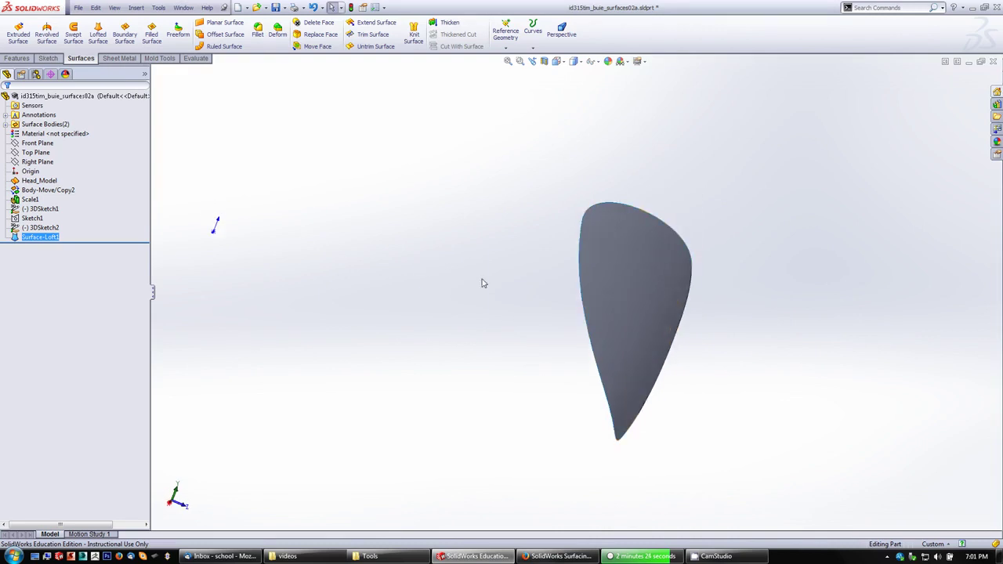
pyautogui.click(605, 297)
pyautogui.moveTo(513, 335); pyautogui.dragTo(497, 365, button='middle')
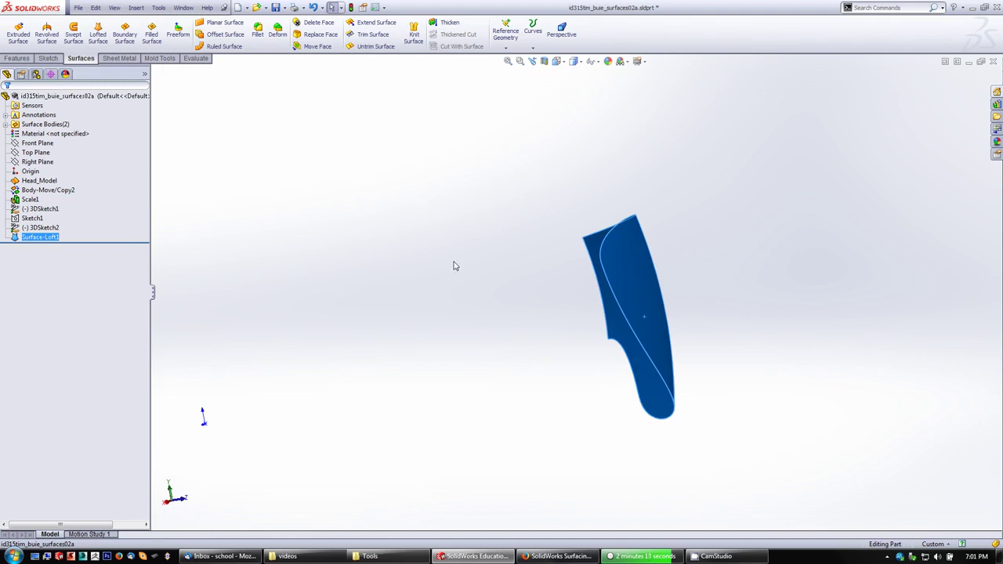
pyautogui.moveTo(316, 161)
pyautogui.mouseDown(button='middle')
pyautogui.moveTo(346, 177)
pyautogui.moveTo(308, 168)
pyautogui.mouseUp(button='middle')
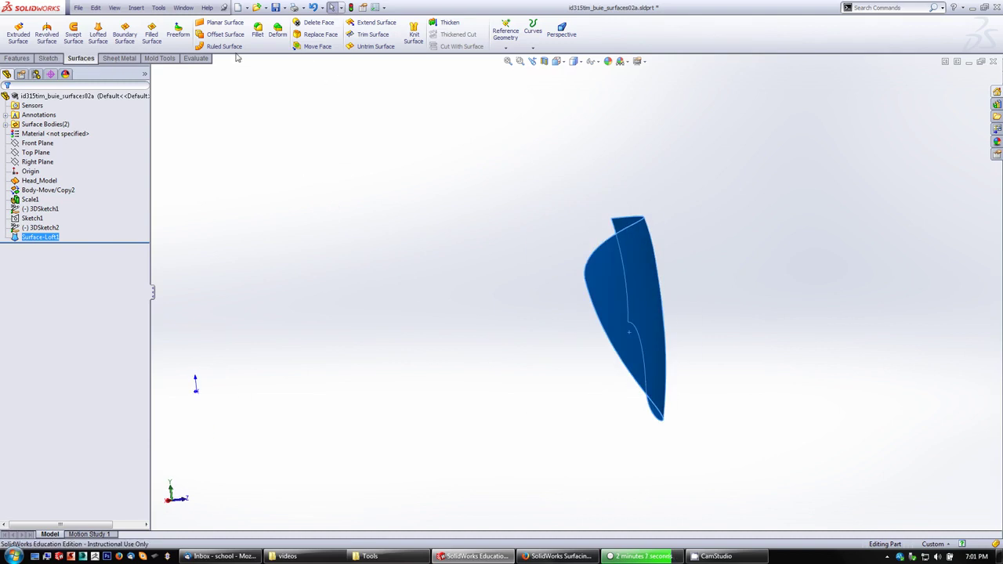
# Create Surface-Offset1 from the lens surface with a 1 mm offset distance
pyautogui.click(217, 36)
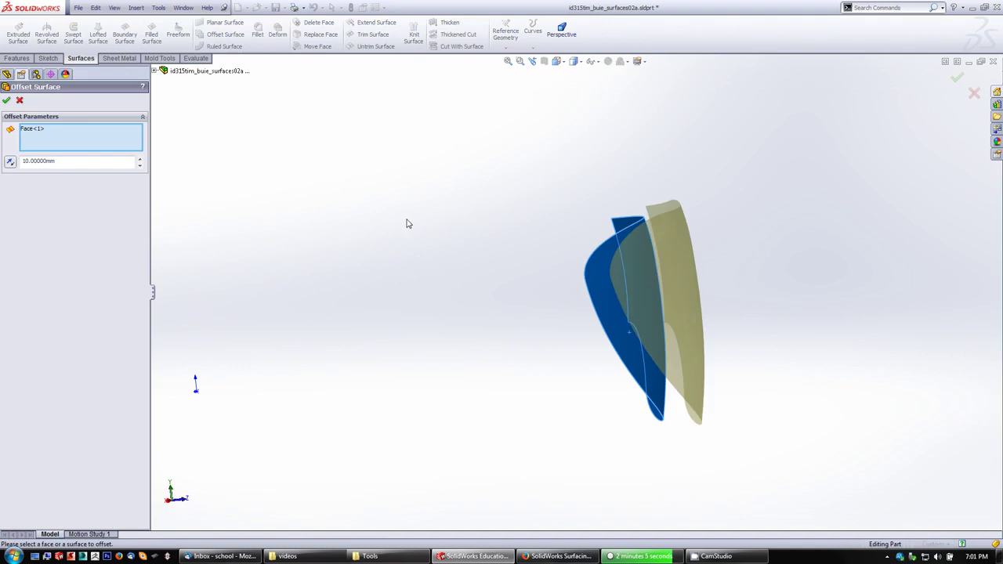
pyautogui.moveTo(406, 224); pyautogui.dragTo(413, 285, button='middle')
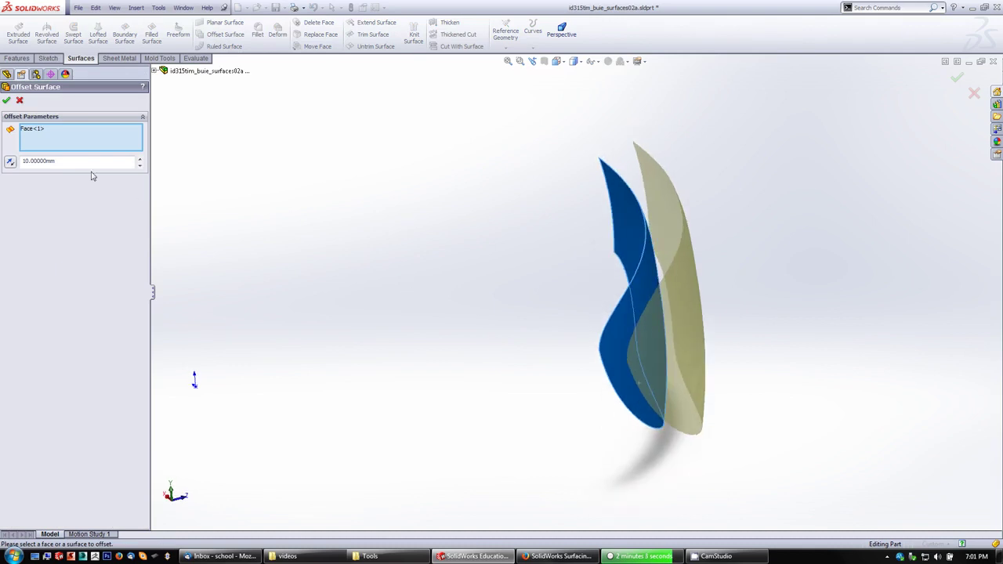
pyautogui.click(13, 162)
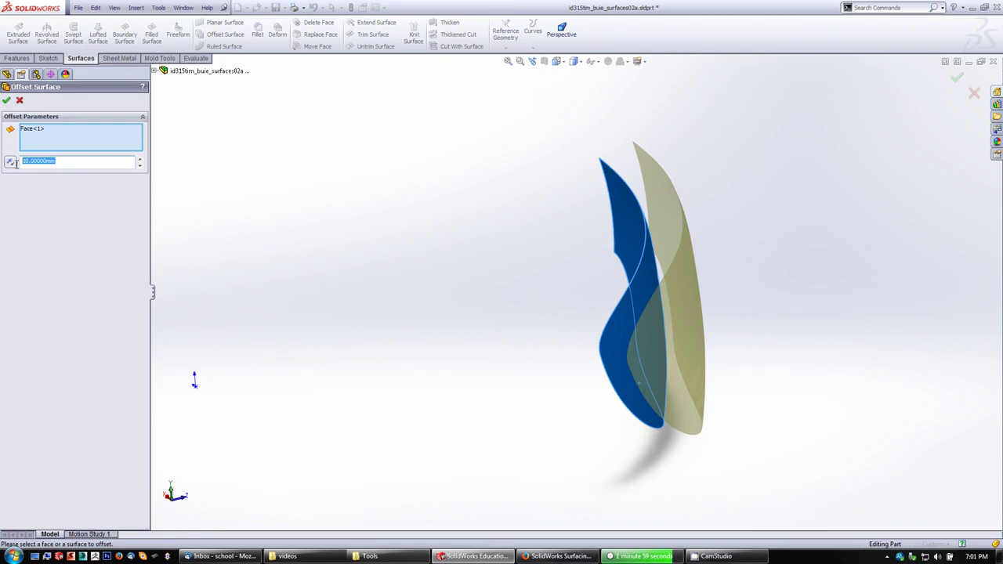
pyautogui.write('1')
pyautogui.press('Return')
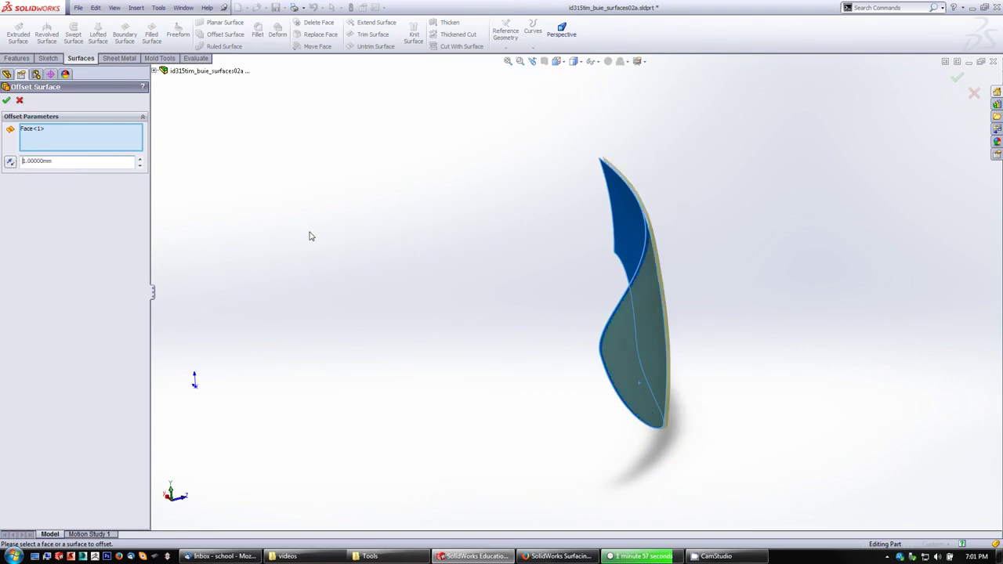
pyautogui.click(7, 101)
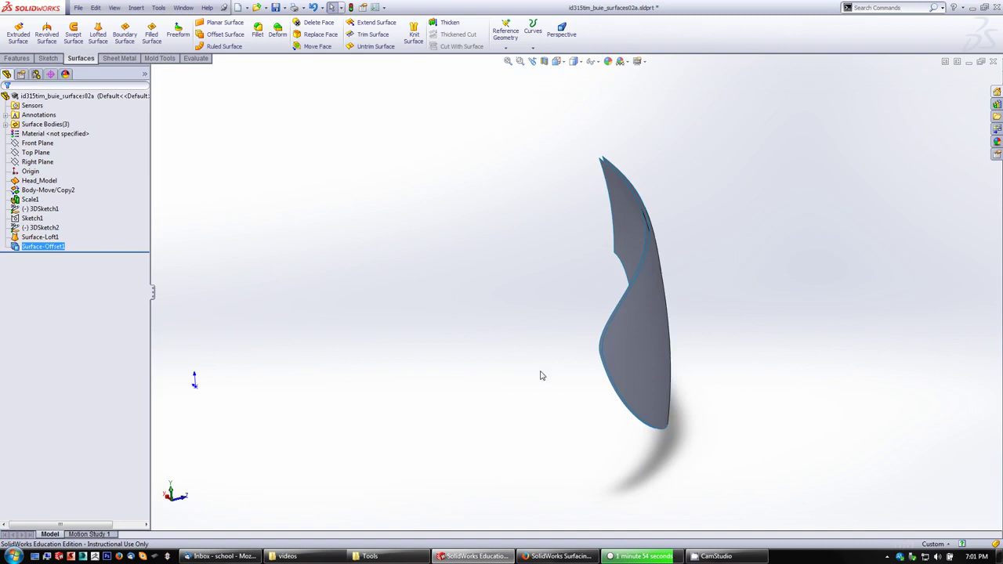
pyautogui.moveTo(541, 375); pyautogui.dragTo(517, 196, button='middle')
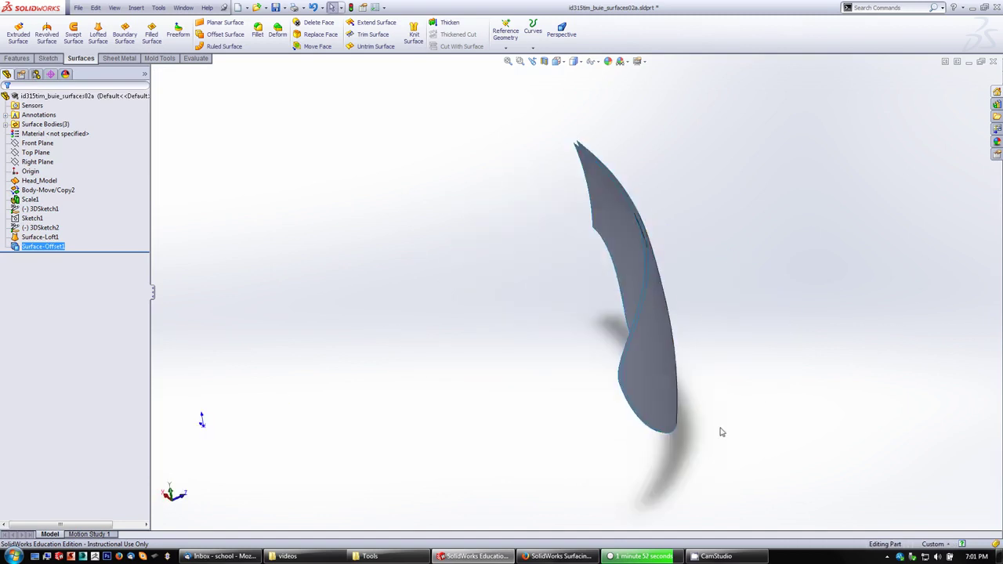
pyautogui.scroll(-5, 434, 309)
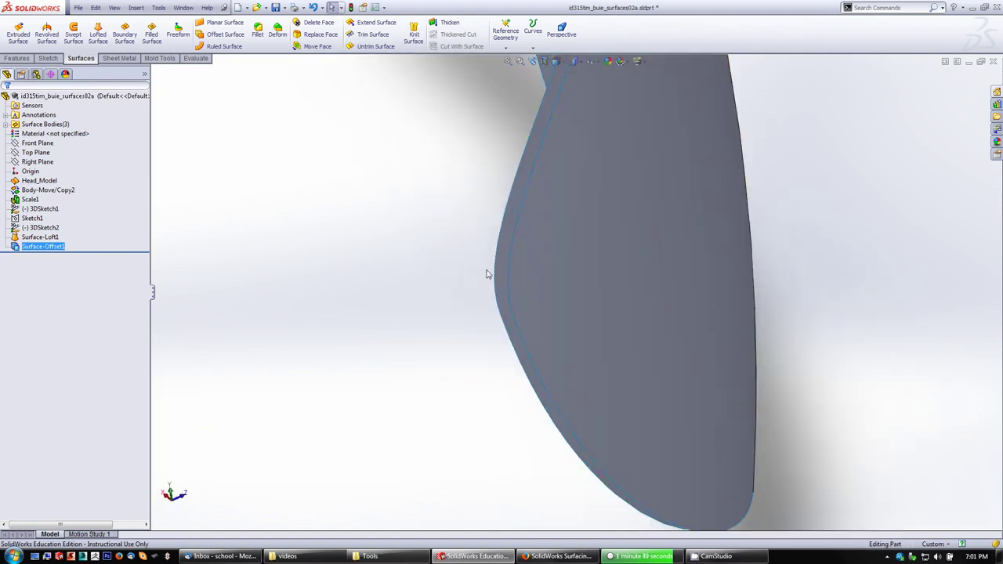
pyautogui.moveTo(446, 290); pyautogui.dragTo(438, 272, button='middle')
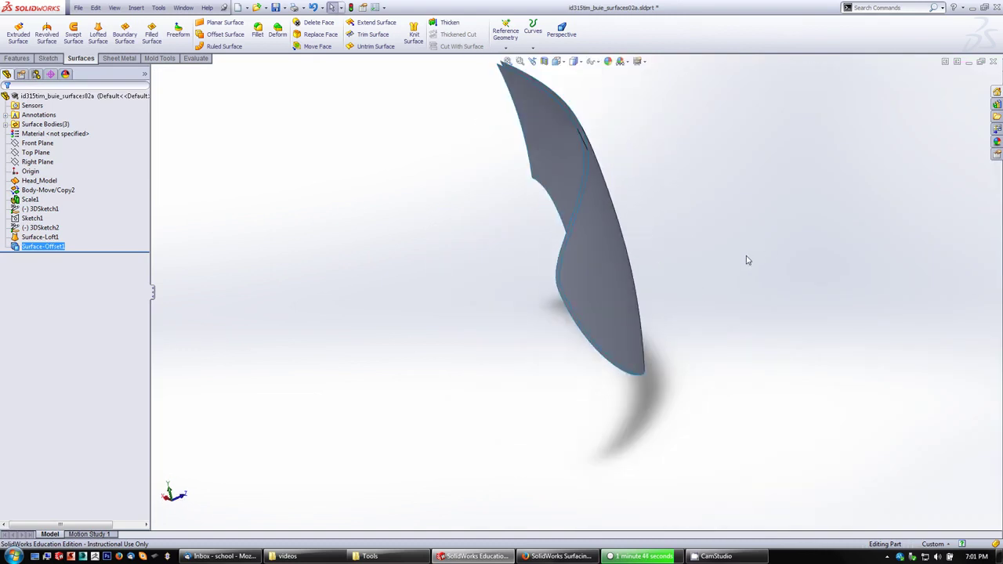
pyautogui.moveTo(745, 259)
pyautogui.mouseDown(button='middle')
pyautogui.moveTo(676, 243)
pyautogui.moveTo(596, 255)
pyautogui.moveTo(698, 243)
pyautogui.moveTo(728, 260)
pyautogui.mouseUp(button='middle')
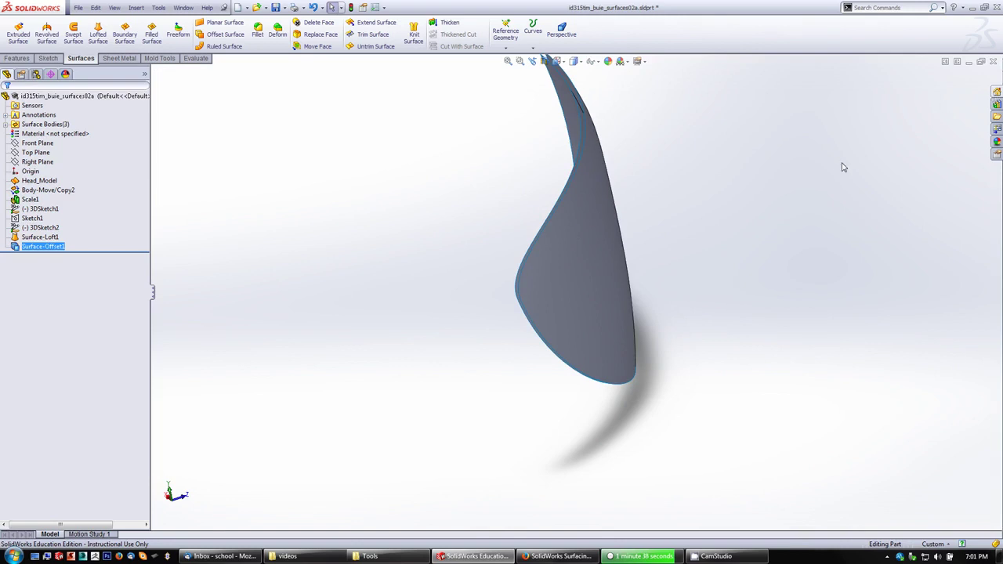
pyautogui.scroll(2, 843, 167)
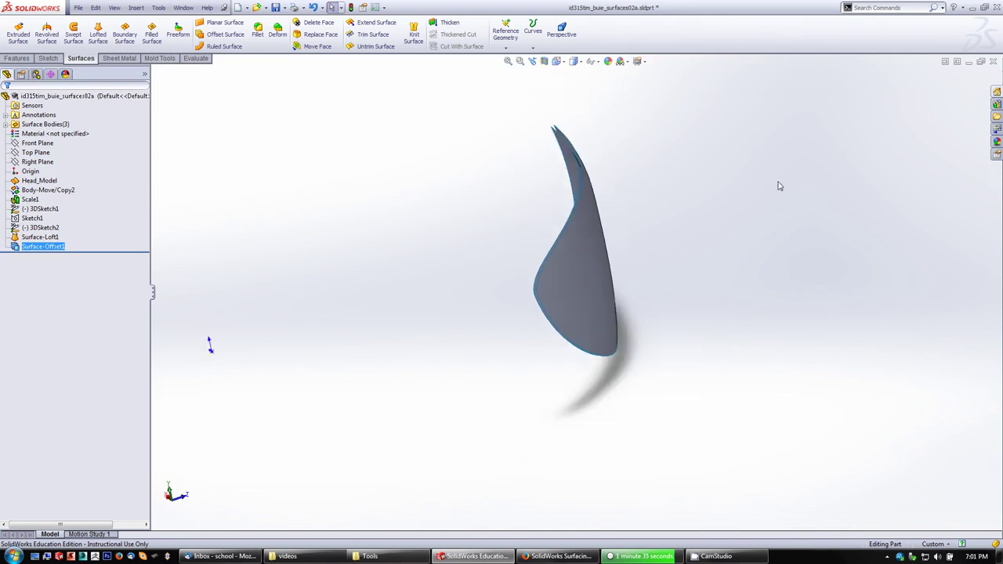
pyautogui.moveTo(778, 185); pyautogui.dragTo(696, 188, button='middle')
pyautogui.moveTo(724, 132); pyautogui.dragTo(427, 160, button='middle')
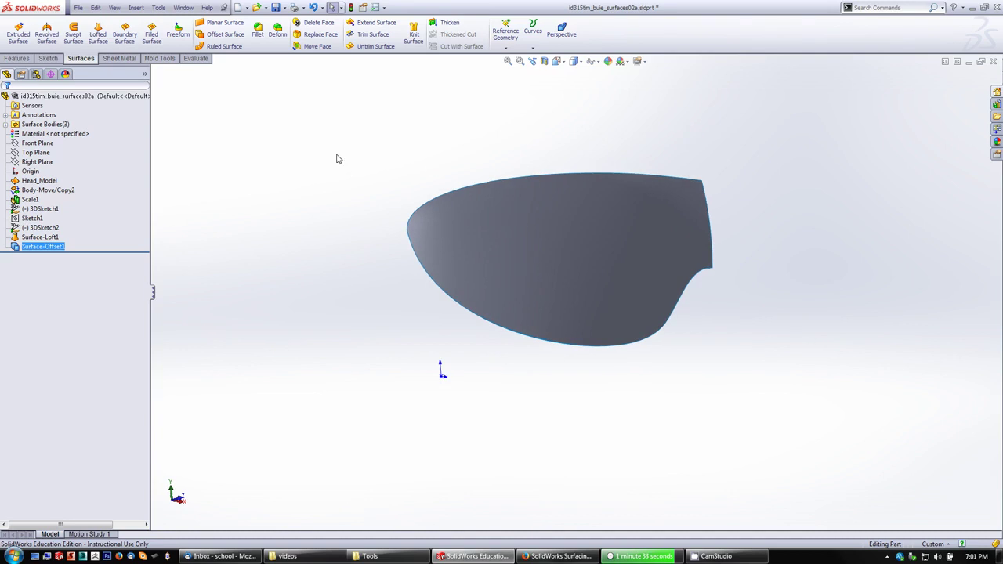